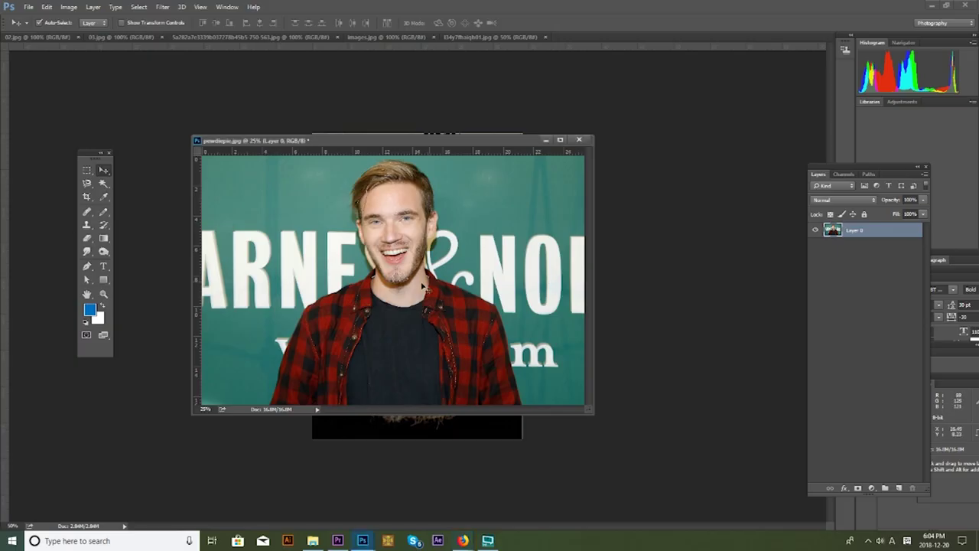
# Step: Show the young man's photo at 50% in a floating window, with the bearded man's photo floating beside it
pyautogui.moveTo(400, 149); pyautogui.dragTo(616, 118)
pyautogui.hotkey('ctrl', '+')
pyautogui.hotkey('ctrl', '1')
pyautogui.doubleClick(522, 139)
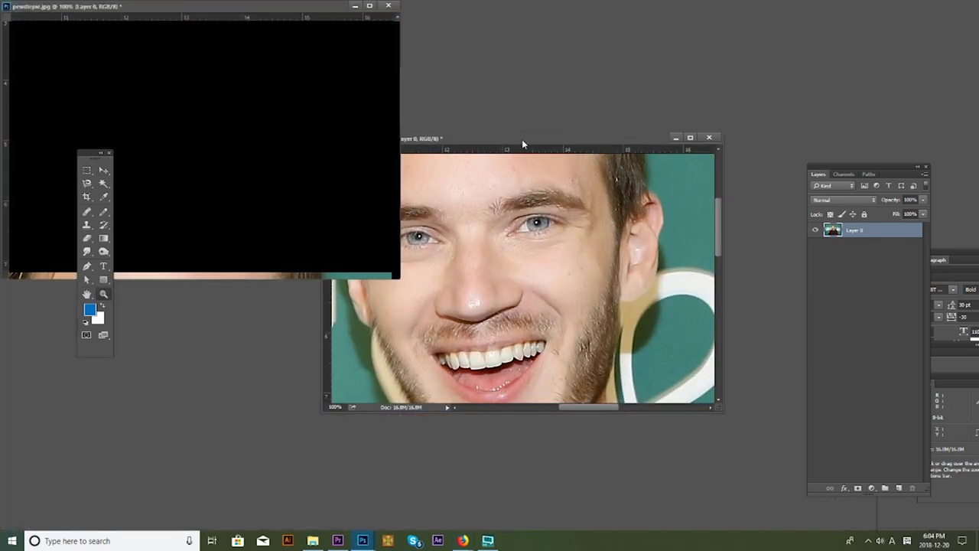
pyautogui.doubleClick(364, 6)
pyautogui.hotkey('ctrl', '-')
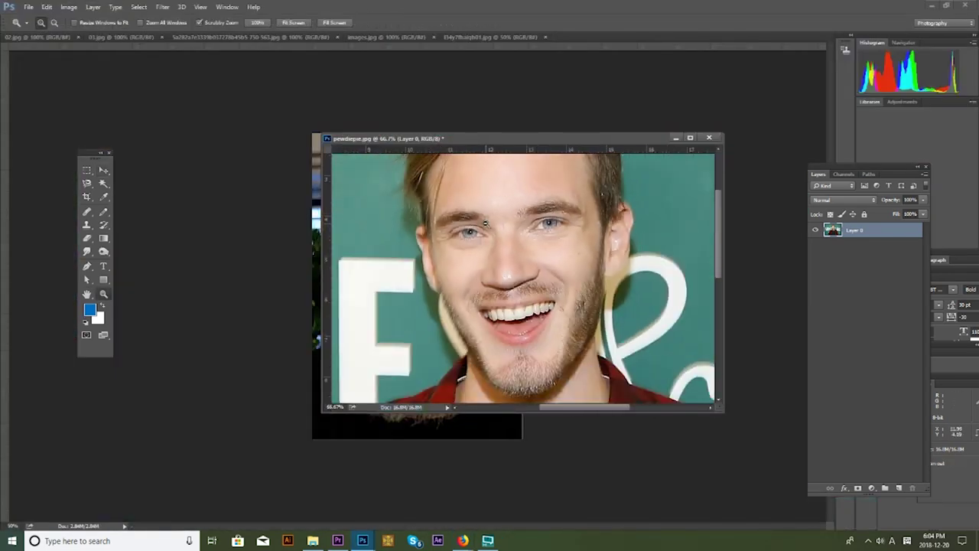
pyautogui.hotkey('ctrl', '-')
pyautogui.moveTo(462, 130); pyautogui.dragTo(474, 174)
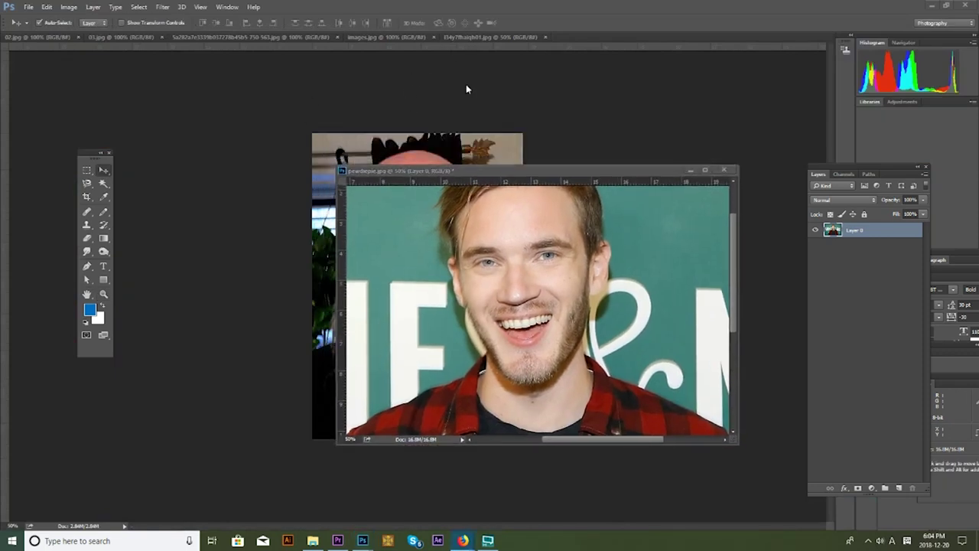
pyautogui.moveTo(494, 37); pyautogui.dragTo(297, 79)
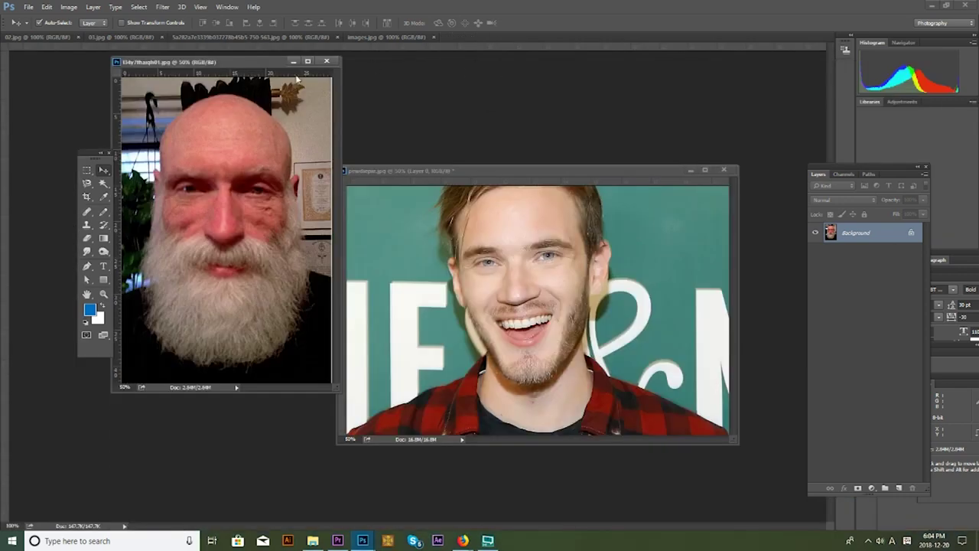
# Step: On a new layer, clone the old man's beard over the young man's mouth, chin and cheeks
pyautogui.click(535, 171)
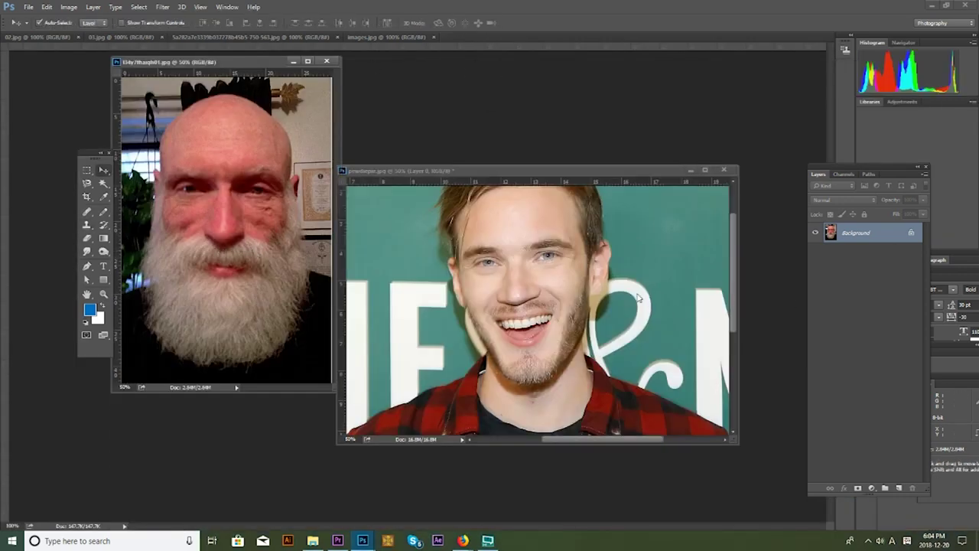
pyautogui.click(899, 488)
pyautogui.press('s')
pyautogui.moveTo(543, 303)
pyautogui.mouseDown()
pyautogui.moveTo(574, 329)
pyautogui.moveTo(459, 352)
pyautogui.mouseUp()
pyautogui.moveTo(567, 337); pyautogui.dragTo(536, 391)
pyautogui.moveTo(608, 360)
pyautogui.mouseDown()
pyautogui.moveTo(490, 406)
pyautogui.moveTo(509, 386)
pyautogui.moveTo(574, 401)
pyautogui.moveTo(619, 345)
pyautogui.moveTo(581, 302)
pyautogui.moveTo(475, 298)
pyautogui.moveTo(478, 413)
pyautogui.moveTo(624, 359)
pyautogui.mouseUp()
pyautogui.moveTo(567, 425); pyautogui.dragTo(517, 423)
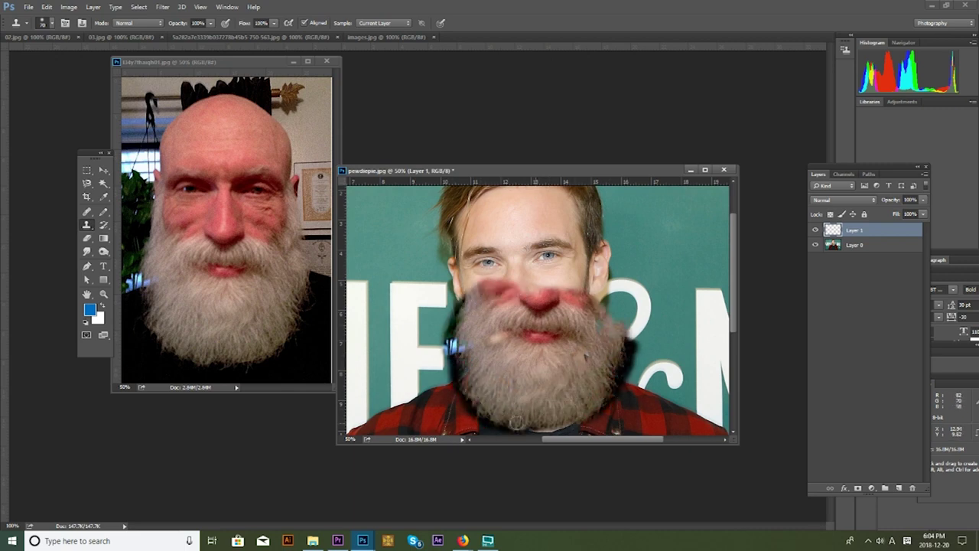
pyautogui.moveTo(616, 306); pyautogui.dragTo(463, 283)
# Step: Rename the new layer Beard, rename the photo layer, and select the Beard layer
pyautogui.press('v')
pyautogui.doubleClick(857, 229)
pyautogui.write('Beard')
pyautogui.press('Return')
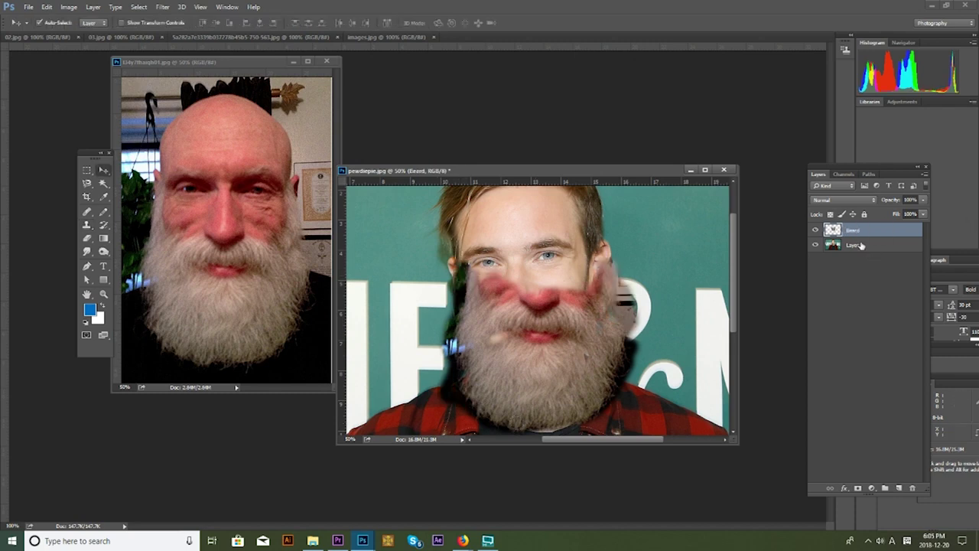
pyautogui.doubleClick(855, 244)
pyautogui.write('ie')
pyautogui.press('Return')
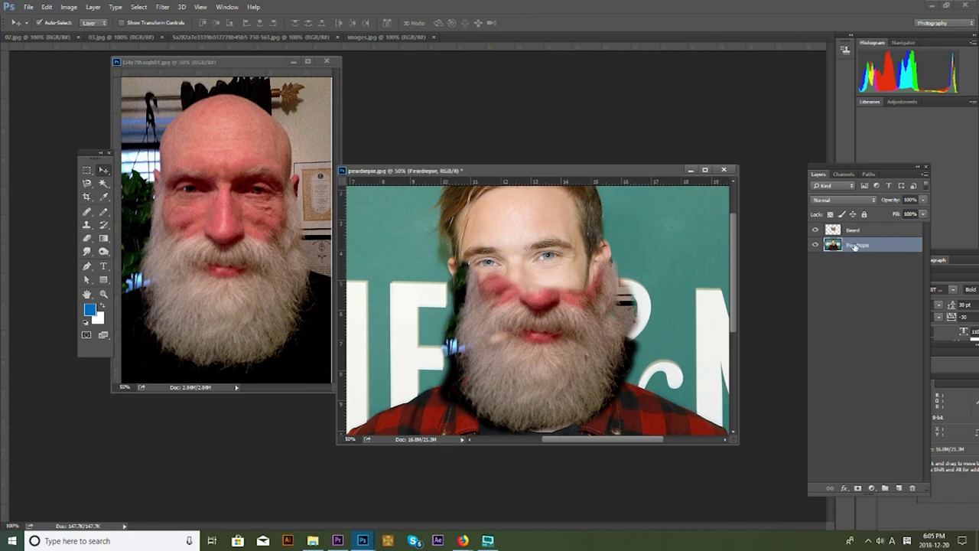
pyautogui.click(854, 231)
# Step: Shift the beard slightly left, then use Hue/Saturation to lower its saturation and shift its Reds hue
pyautogui.moveTo(564, 306); pyautogui.dragTo(530, 311)
pyautogui.click(69, 6)
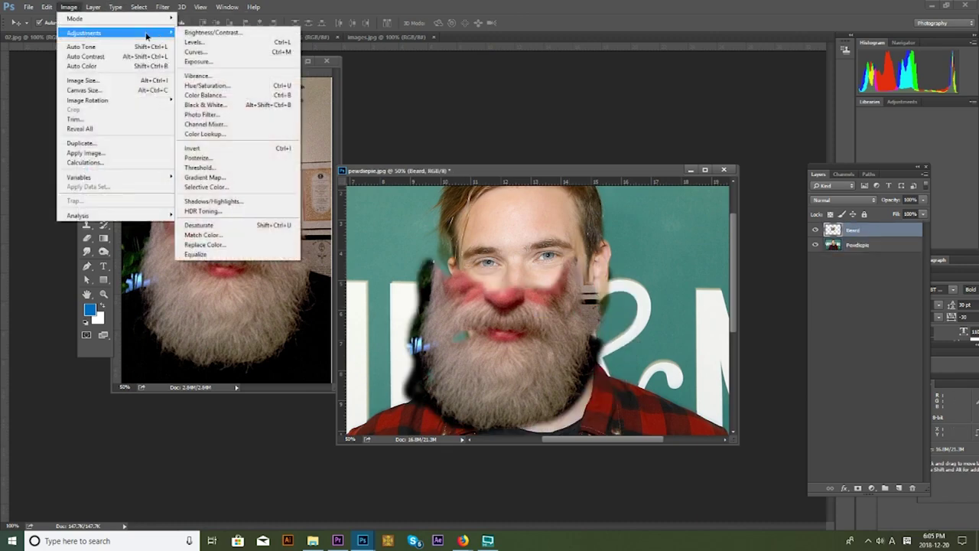
pyautogui.click(206, 85)
pyautogui.moveTo(732, 384)
pyautogui.mouseDown()
pyautogui.moveTo(741, 387)
pyautogui.moveTo(732, 409)
pyautogui.mouseUp()
pyautogui.moveTo(731, 358); pyautogui.dragTo(724, 359)
pyautogui.click(681, 328)
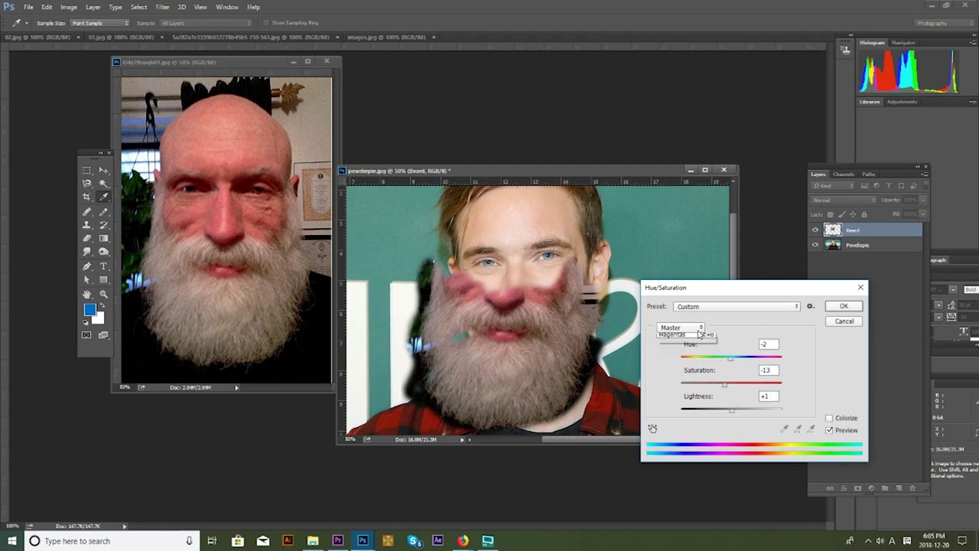
pyautogui.click(677, 338)
pyautogui.moveTo(732, 358); pyautogui.dragTo(736, 358)
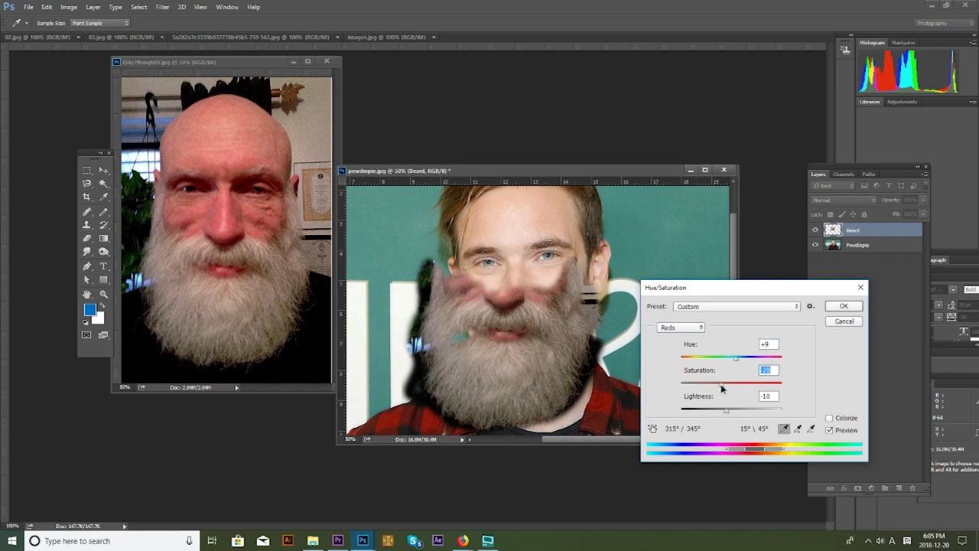
pyautogui.press('Return')
pyautogui.press('e')
pyautogui.scroll(1, 546, 286)
pyautogui.scroll(-1, 546, 286)
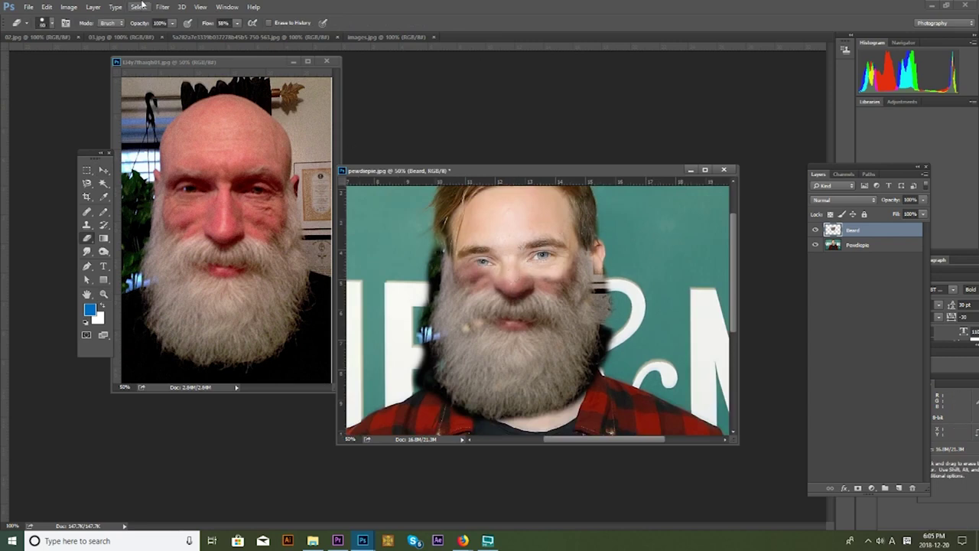
# Step: Erase the beard's pink patches over the nose, upper lip and right cheek with a soft 80 px eraser
pyautogui.moveTo(535, 280)
pyautogui.mouseDown()
pyautogui.moveTo(476, 271)
pyautogui.moveTo(520, 288)
pyautogui.moveTo(555, 277)
pyautogui.mouseUp()
pyautogui.click(845, 50)
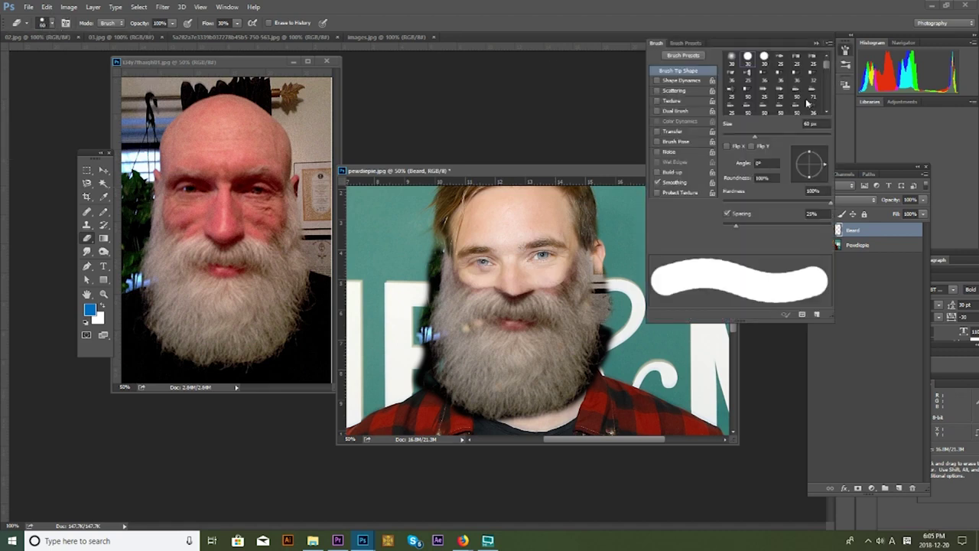
pyautogui.click(733, 61)
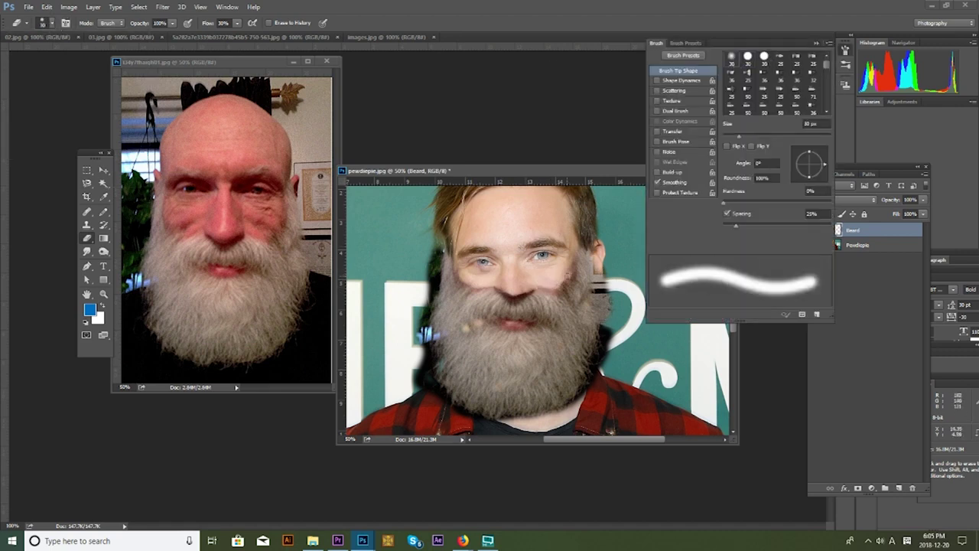
pyautogui.press(']')
pyautogui.press(']')
pyautogui.press(']')
pyautogui.moveTo(528, 286)
pyautogui.mouseDown()
pyautogui.moveTo(475, 287)
pyautogui.moveTo(462, 276)
pyautogui.mouseUp()
pyautogui.moveTo(571, 259); pyautogui.dragTo(572, 280)
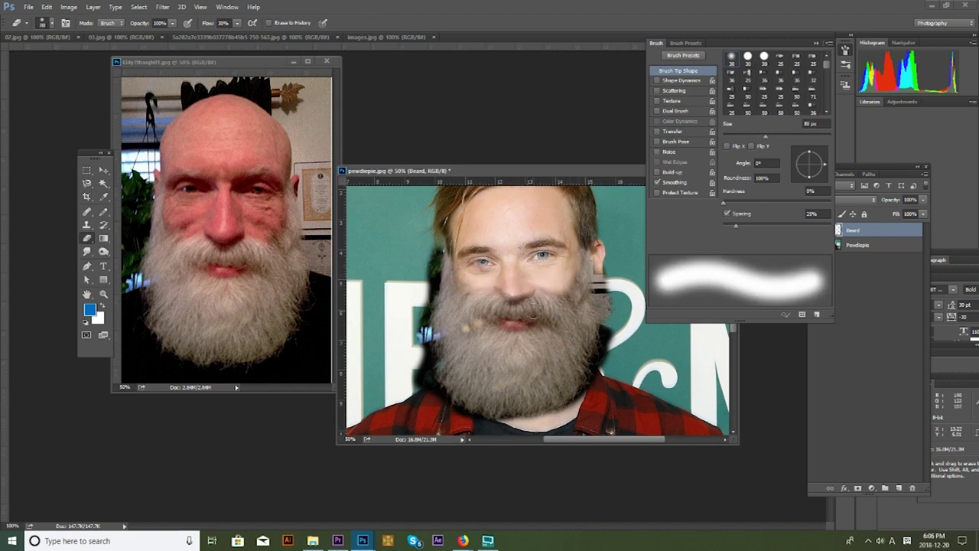
# Step: Slightly resize the beard layer with Free Transform
pyautogui.hotkey('ctrl', 't')
pyautogui.moveTo(408, 243); pyautogui.dragTo(414, 248)
pyautogui.press('Return')
pyautogui.press('e')
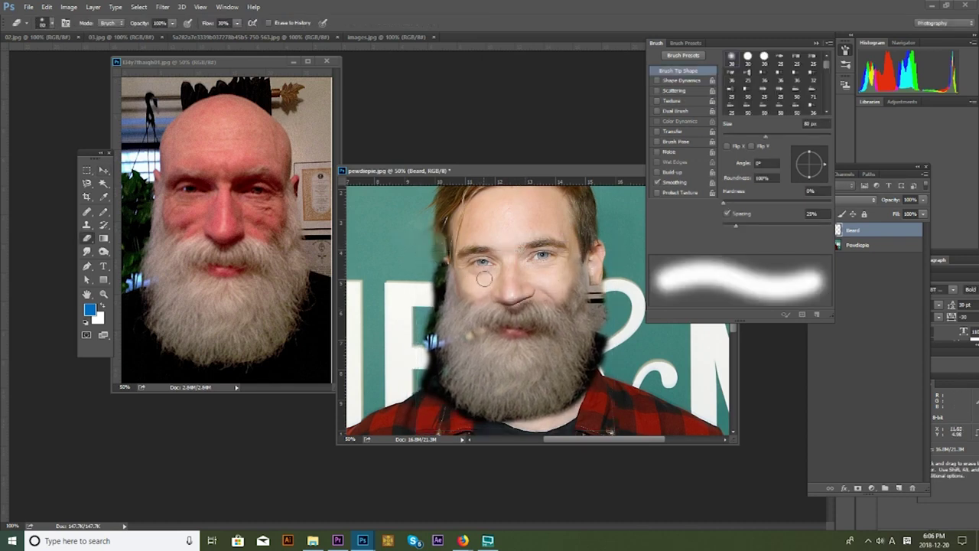
# Step: Add a new layer beneath the Beard layer and fill it with solid blue
pyautogui.press('v')
pyautogui.hotkey('ctrl', 'shift', 'alt', 'n')
pyautogui.moveTo(867, 229); pyautogui.dragTo(867, 262)
pyautogui.hotkey('alt', 'BackSpace')
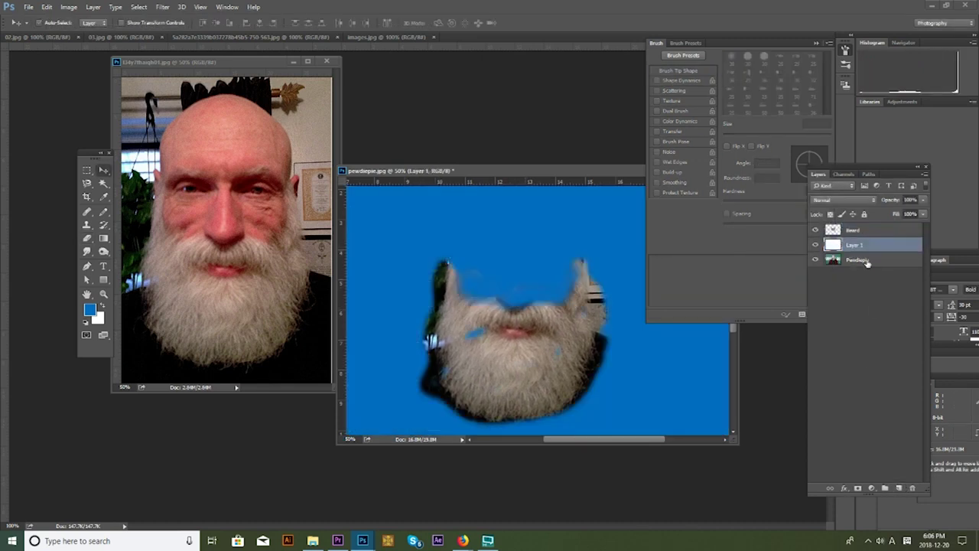
# Step: Use the History panel to compare the state before the blue fill with the latest erase
pyautogui.press('e')
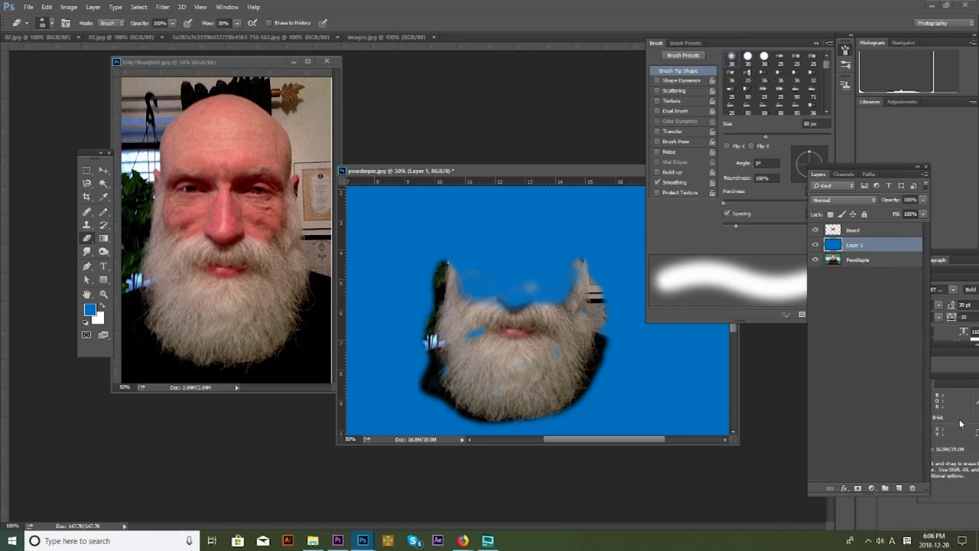
pyautogui.press('v')
pyautogui.click(228, 7)
pyautogui.click(245, 194)
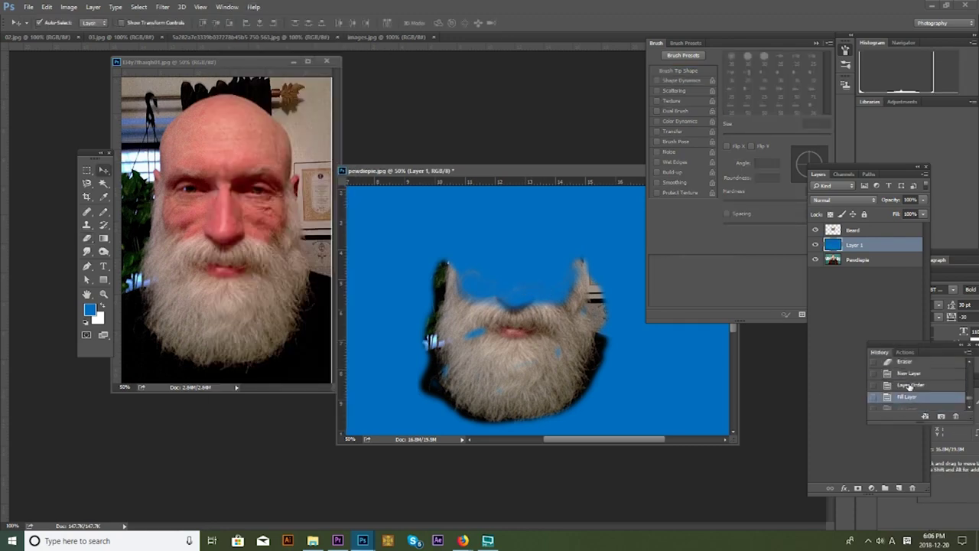
pyautogui.click(909, 385)
pyautogui.click(903, 408)
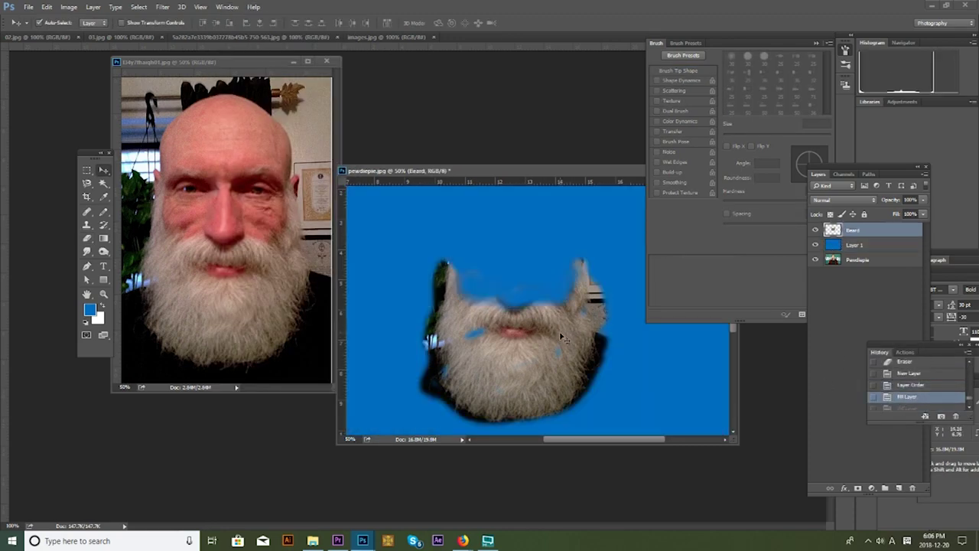
pyautogui.press('e')
# Step: Erase the dark fringes along the beard's left, bottom and right edges
pyautogui.moveTo(437, 282); pyautogui.dragTo(437, 279)
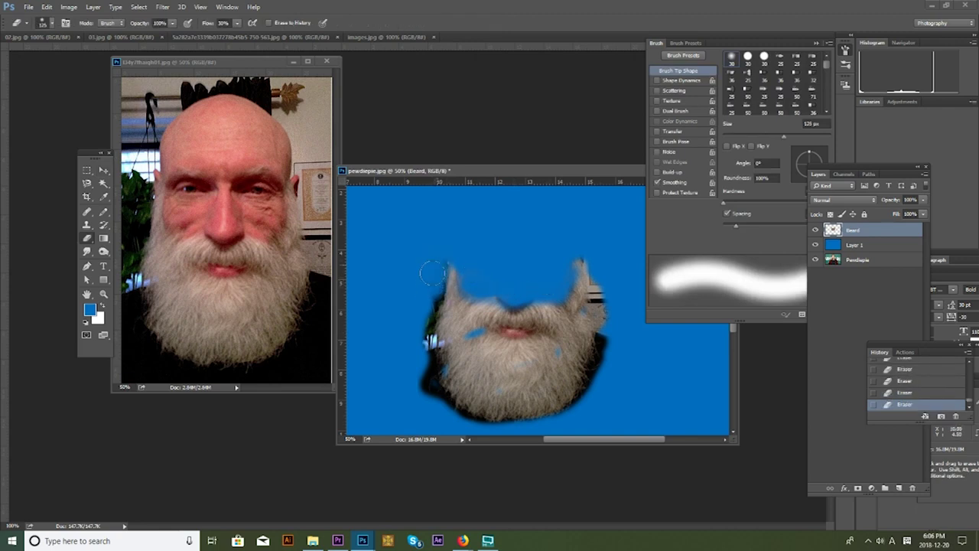
pyautogui.moveTo(432, 307)
pyautogui.mouseDown()
pyautogui.moveTo(429, 391)
pyautogui.moveTo(427, 339)
pyautogui.mouseUp()
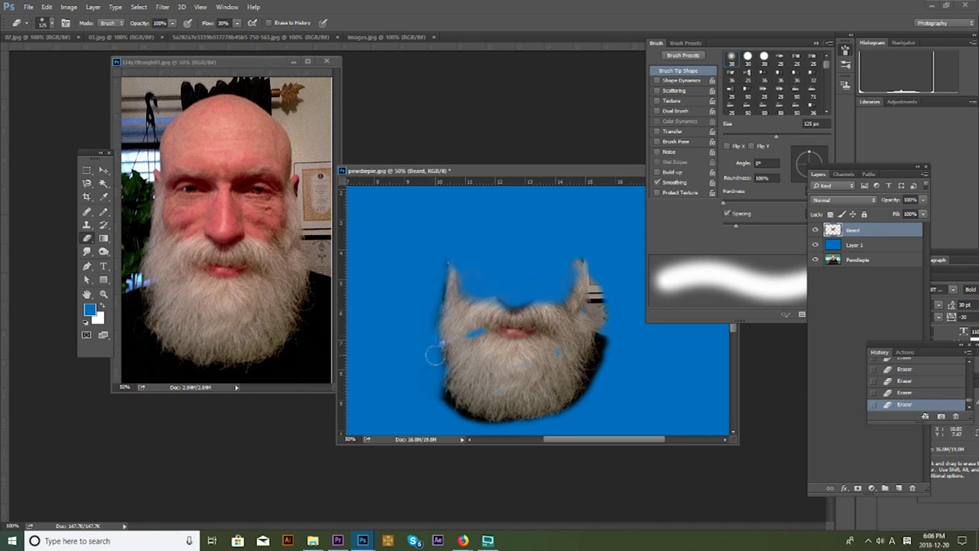
pyautogui.moveTo(453, 424)
pyautogui.mouseDown()
pyautogui.moveTo(497, 425)
pyautogui.moveTo(600, 383)
pyautogui.moveTo(602, 337)
pyautogui.mouseUp()
pyautogui.moveTo(590, 390); pyautogui.dragTo(599, 352)
pyautogui.moveTo(602, 312); pyautogui.dragTo(597, 288)
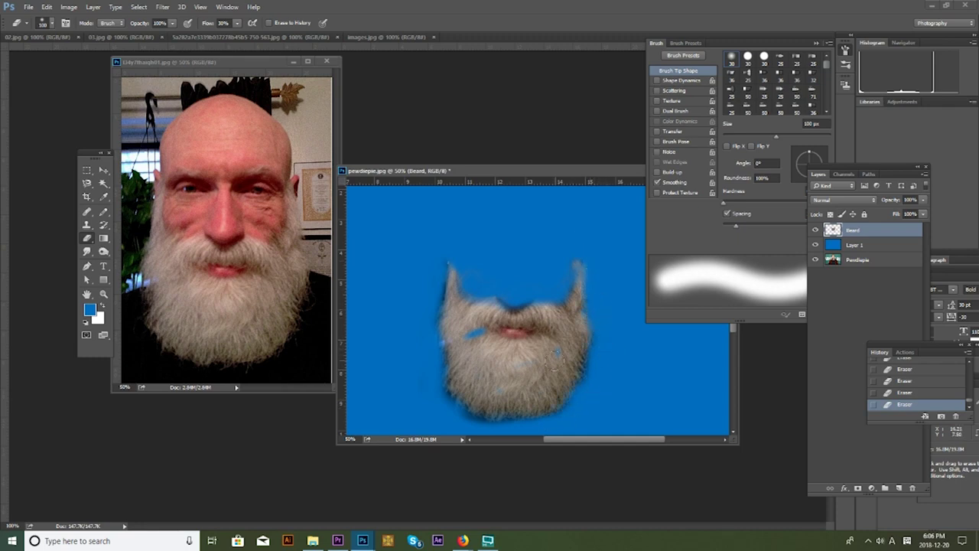
# Step: Clone texture over gaps in the beard, move it up-left, and trim its left edge
pyautogui.press('s')
pyautogui.moveTo(564, 354)
pyautogui.mouseDown()
pyautogui.moveTo(505, 386)
pyautogui.moveTo(519, 366)
pyautogui.moveTo(477, 329)
pyautogui.mouseUp()
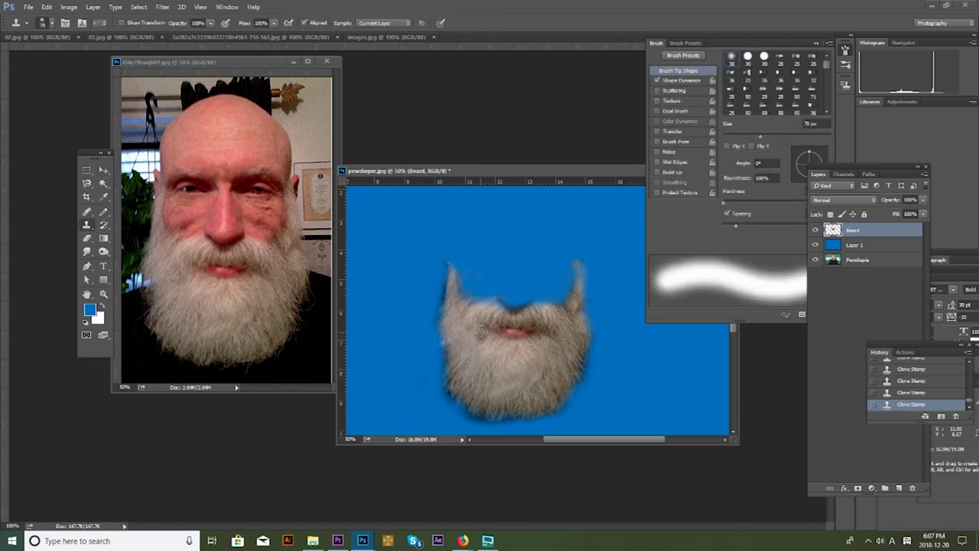
pyautogui.moveTo(464, 348)
pyautogui.mouseDown()
pyautogui.moveTo(385, 287)
pyautogui.moveTo(395, 264)
pyautogui.mouseUp()
pyautogui.press('e')
pyautogui.moveTo(397, 260); pyautogui.dragTo(399, 237)
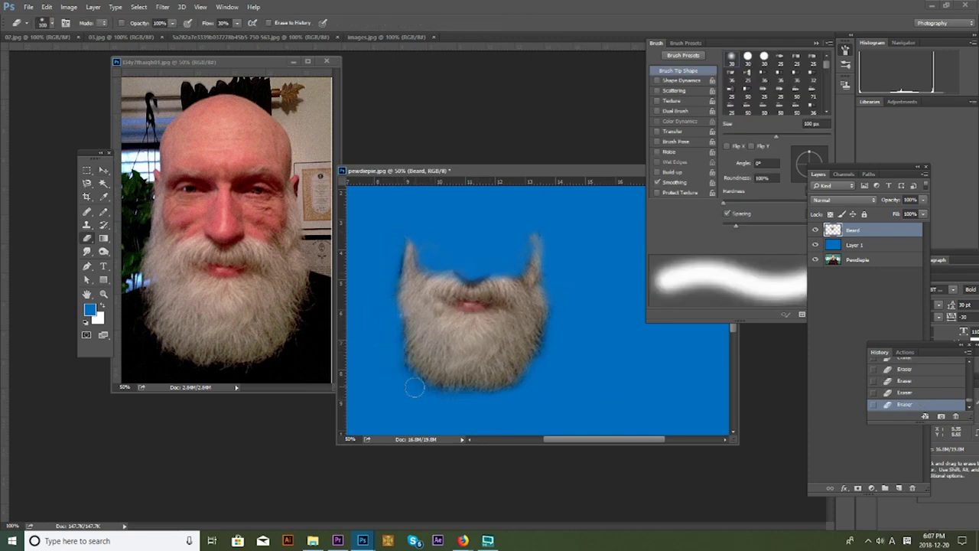
pyautogui.press('e')
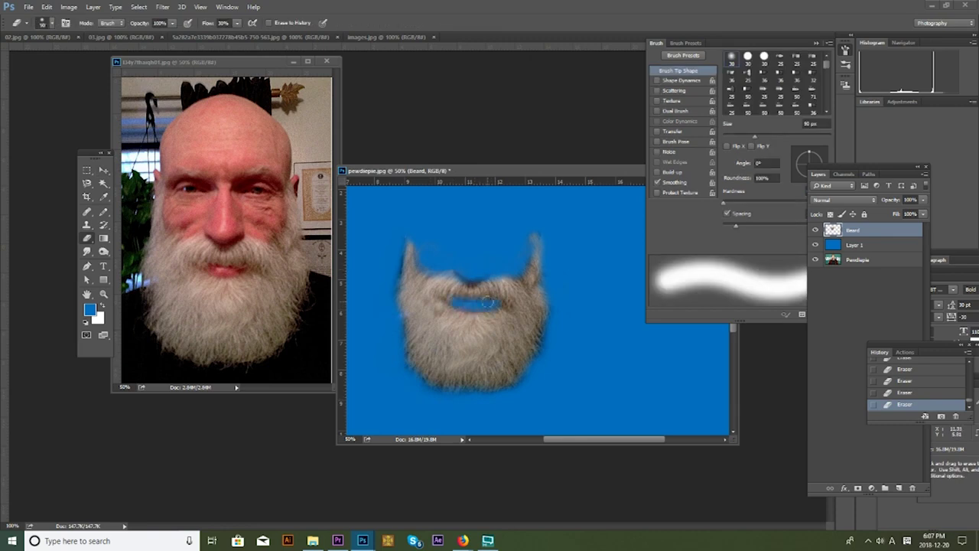
# Step: Hide the blue layer, move the beard down onto the face, and scale it slightly larger
pyautogui.press('v')
pyautogui.click(815, 245)
pyautogui.moveTo(504, 339)
pyautogui.mouseDown()
pyautogui.moveTo(549, 365)
pyautogui.moveTo(547, 354)
pyautogui.mouseUp()
pyautogui.hotkey('ctrl', 't')
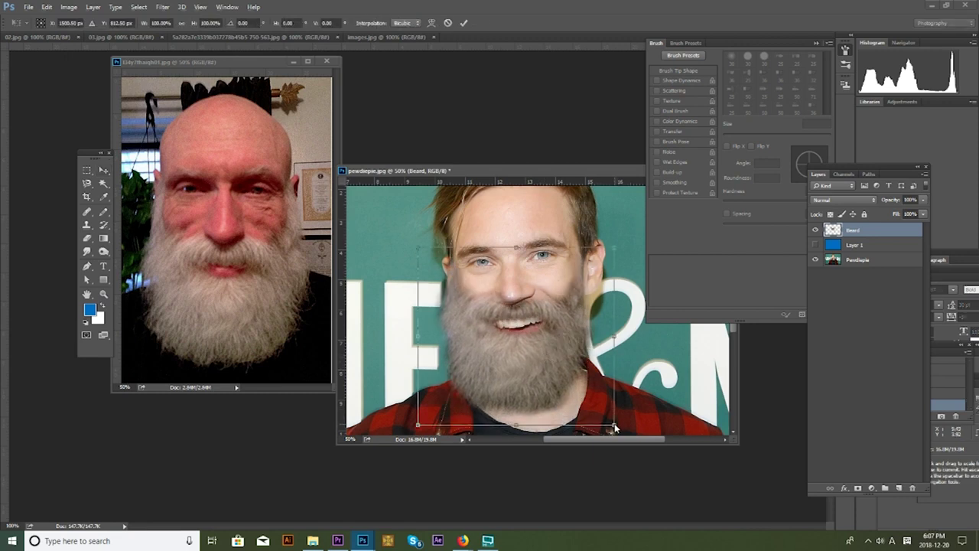
pyautogui.moveTo(613, 427); pyautogui.dragTo(624, 434)
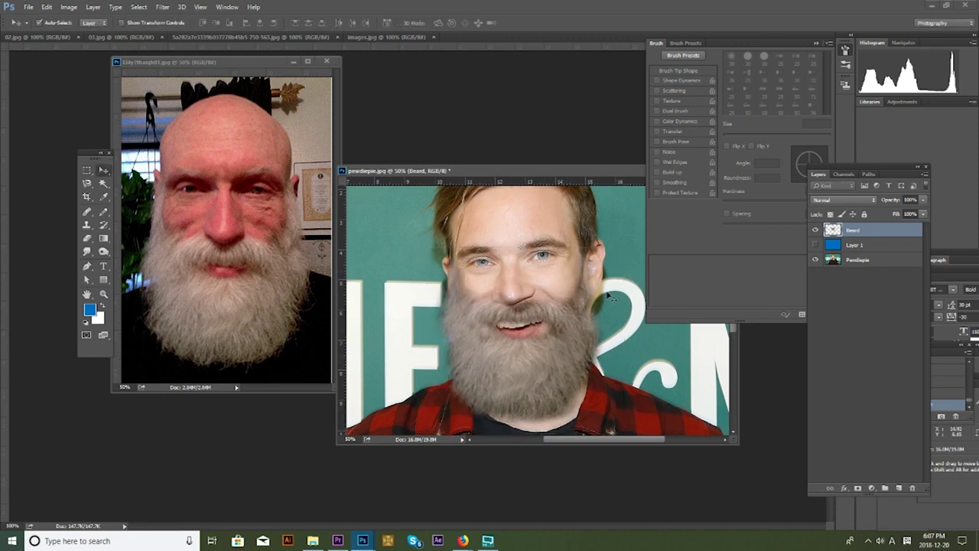
pyautogui.press('Return')
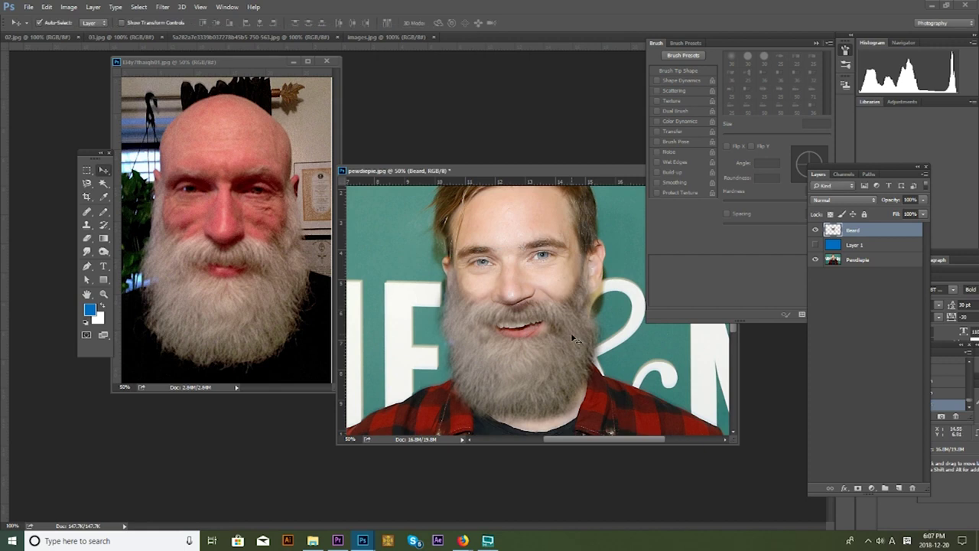
# Step: Try rotating the beard to match the face, then level it back to no rotation
pyautogui.press('e')
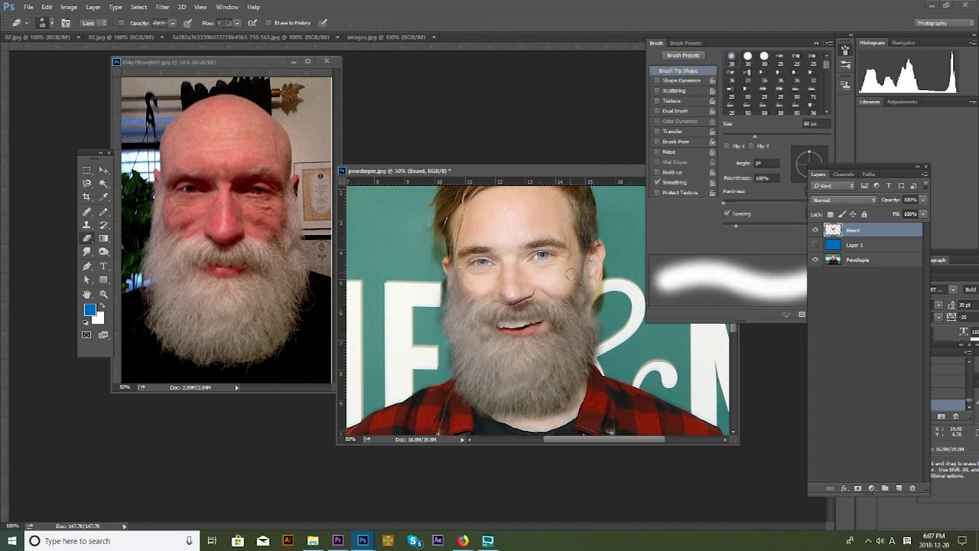
pyautogui.hotkey('ctrl', 't')
pyautogui.moveTo(418, 243); pyautogui.dragTo(417, 240)
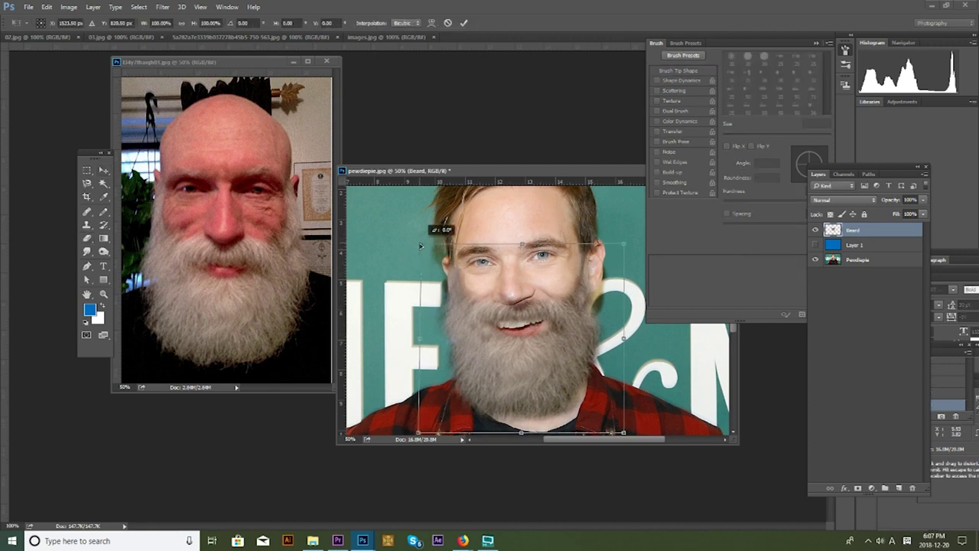
pyautogui.moveTo(631, 243); pyautogui.dragTo(629, 236)
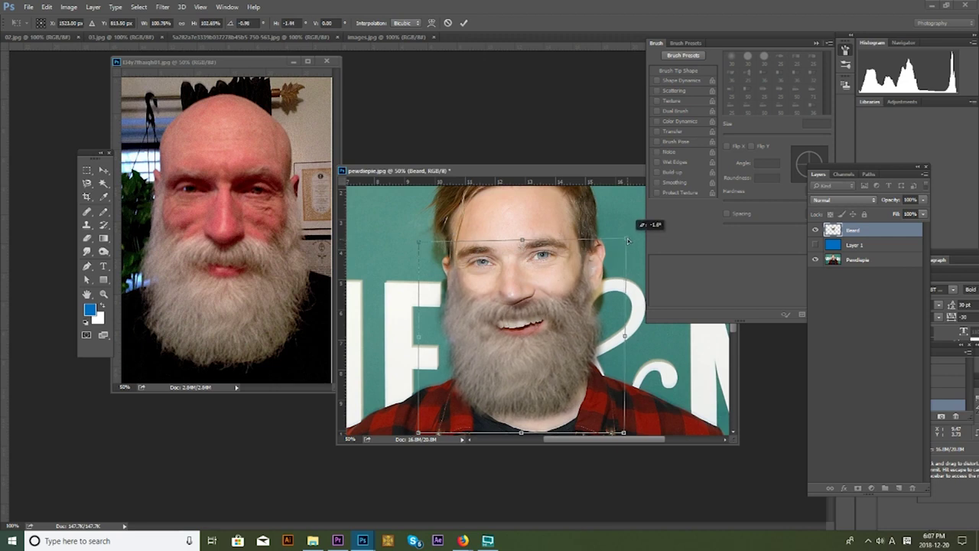
pyautogui.moveTo(420, 245); pyautogui.dragTo(425, 240)
pyautogui.press('Return')
pyautogui.press('e')
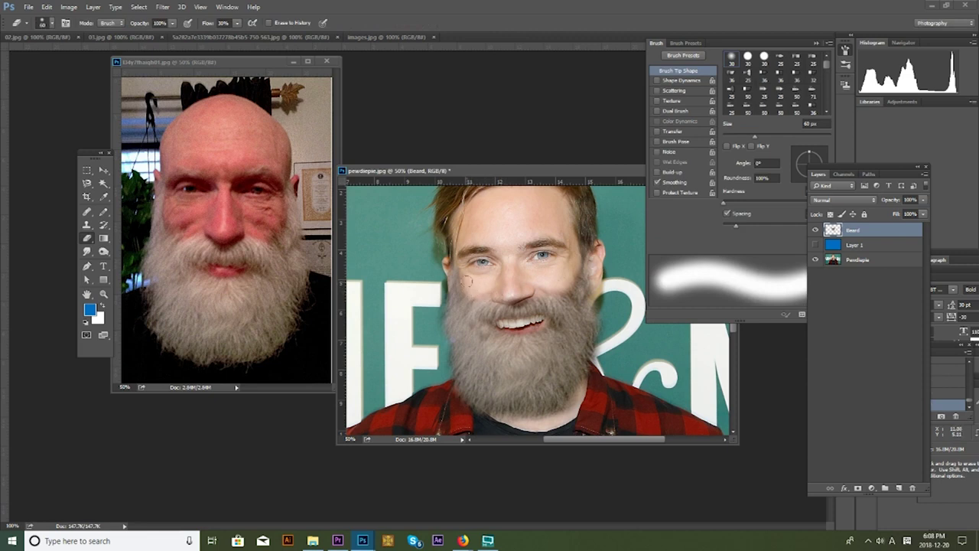
# Step: Nudge the beard's position with another transform, undoing an accidental move
pyautogui.hotkey('ctrl', 't')
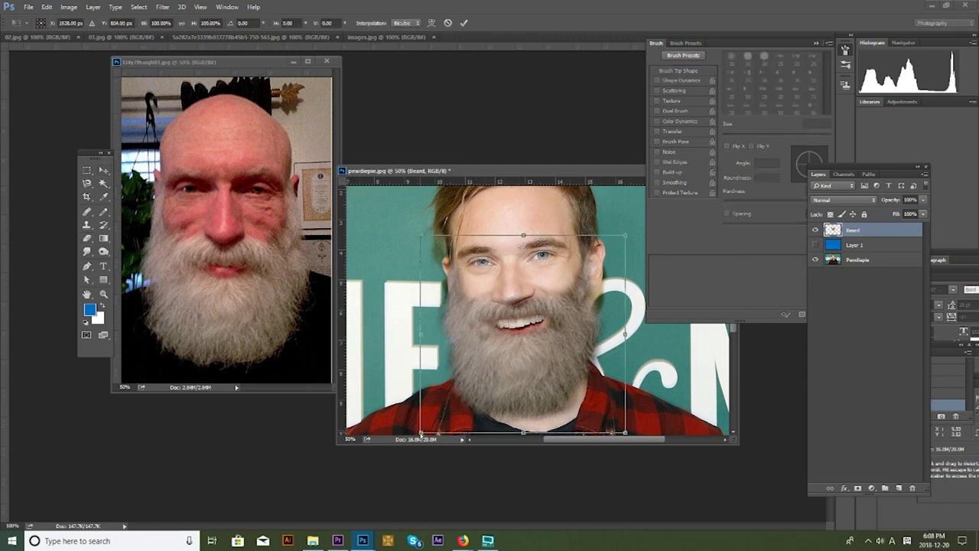
pyautogui.moveTo(426, 430); pyautogui.dragTo(427, 430)
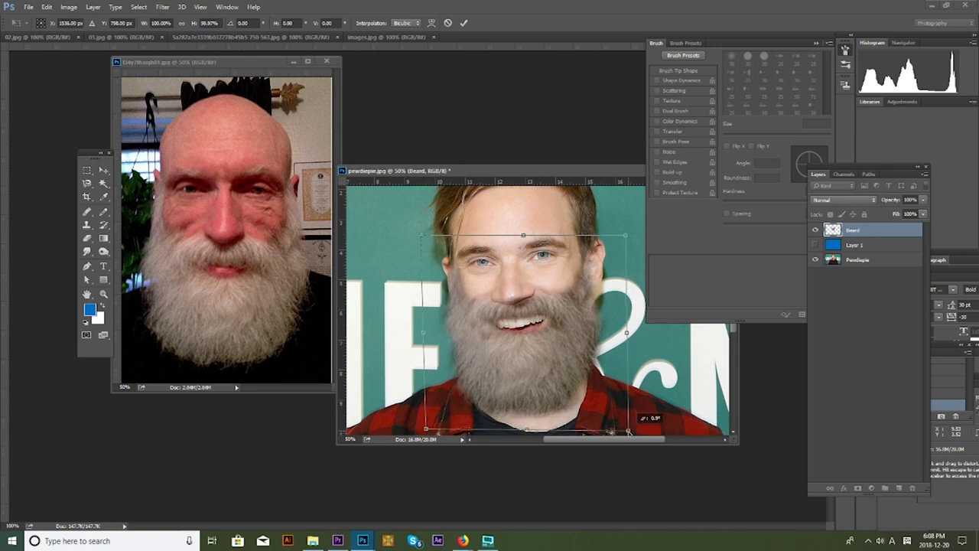
pyautogui.press('Return')
pyautogui.moveTo(551, 343); pyautogui.dragTo(450, 330)
pyautogui.hotkey('ctrl', 'z')
pyautogui.keyDown('alt'); pyautogui.scroll(2, 525, 339); pyautogui.keyUp('alt')
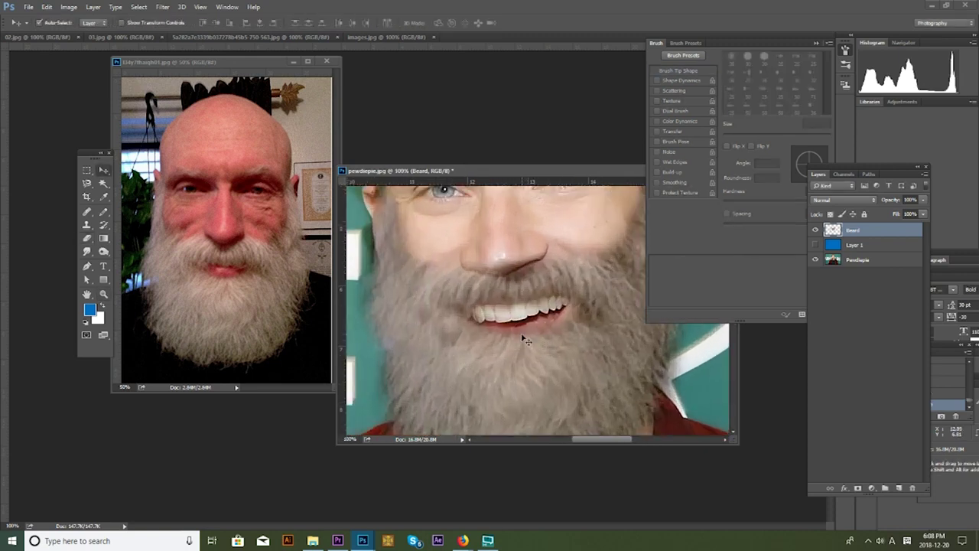
# Step: Erase the beard's edges around the lips so it blends into the face
pyautogui.press('e')
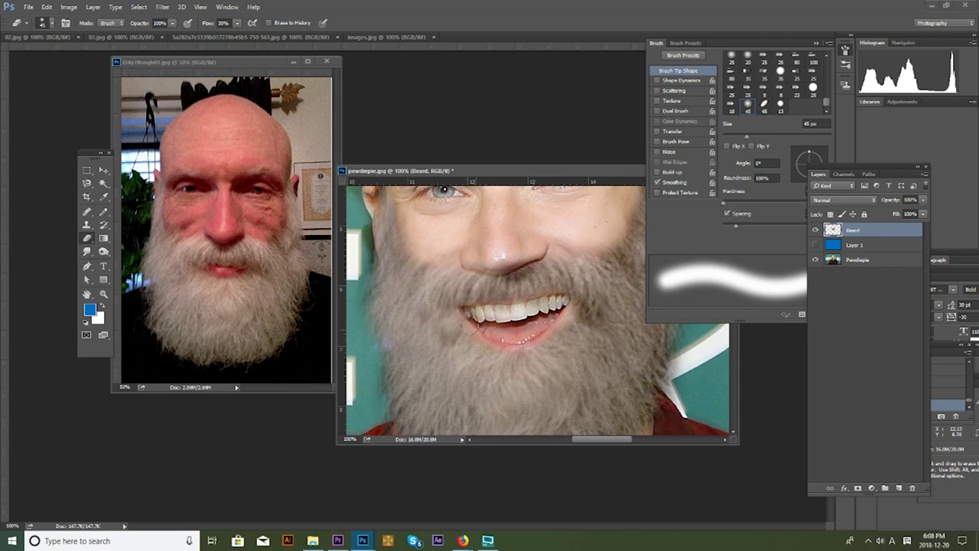
pyautogui.scroll(-1, 612, 293)
pyautogui.scroll(-1, 612, 293)
pyautogui.scroll(1, 612, 293)
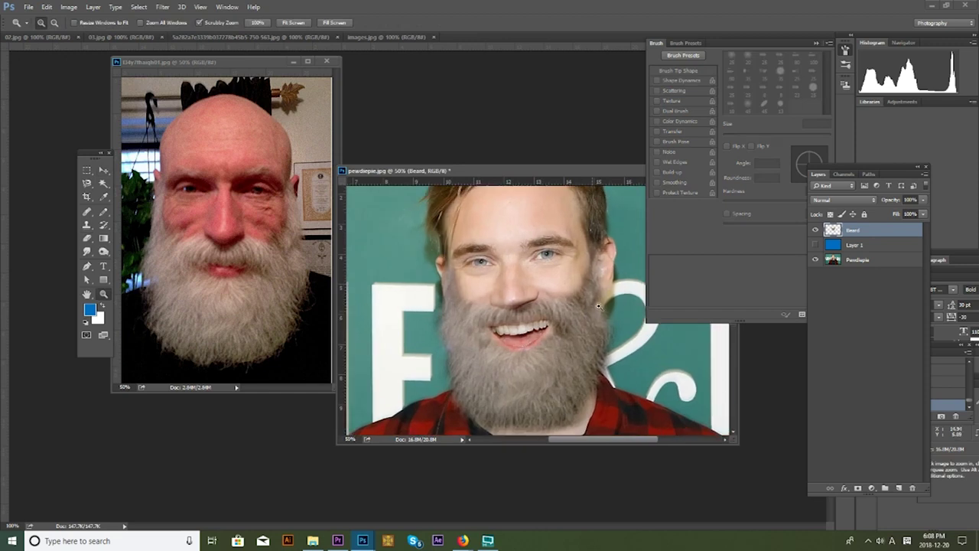
# Step: Dismiss the locked-layer warning on the old man's photo and show the young man's photo at 33.3%
pyautogui.press('v')
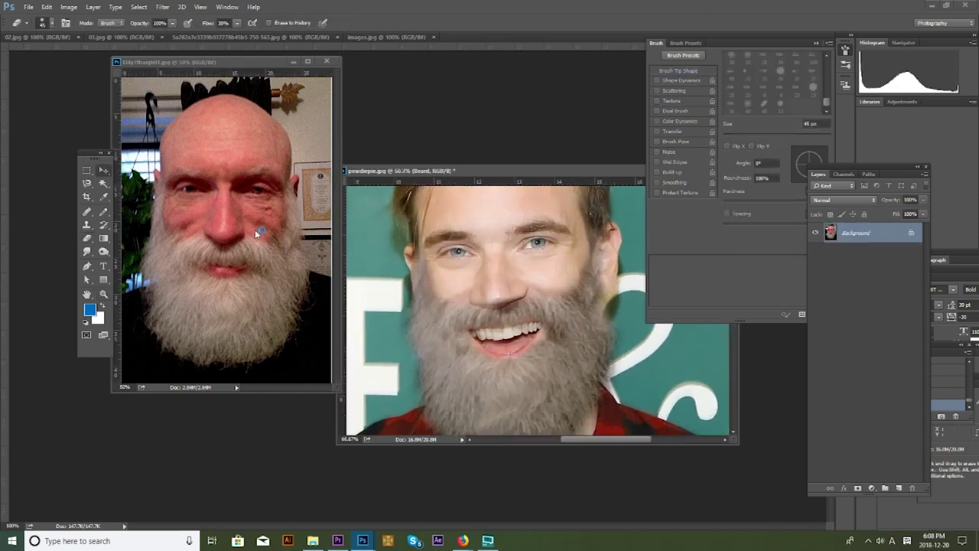
pyautogui.click(255, 229)
pyautogui.moveTo(255, 230)
pyautogui.mouseDown()
pyautogui.moveTo(213, 68)
pyautogui.moveTo(233, 143)
pyautogui.mouseUp()
pyautogui.click(623, 241)
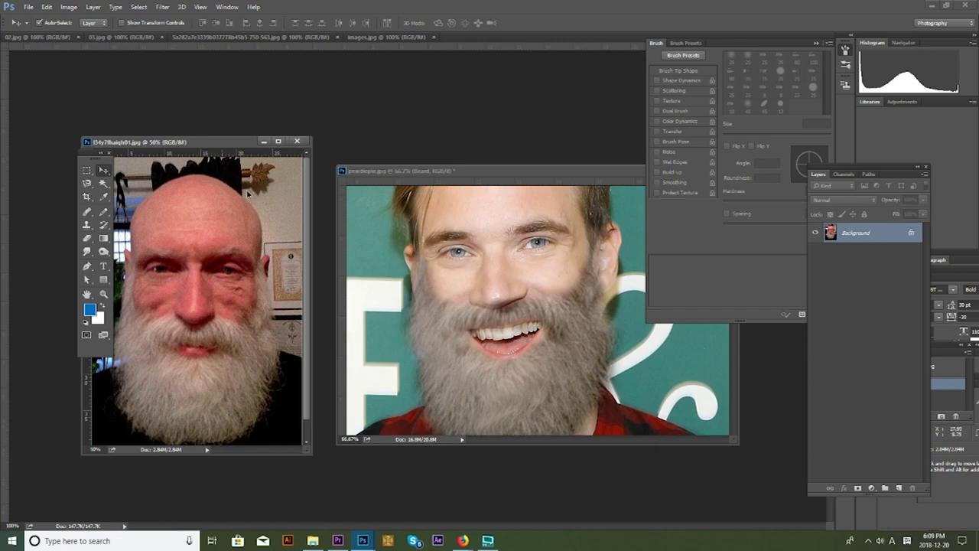
pyautogui.click(465, 277)
pyautogui.keyDown('alt'); pyautogui.click(465, 271); pyautogui.keyUp('alt')
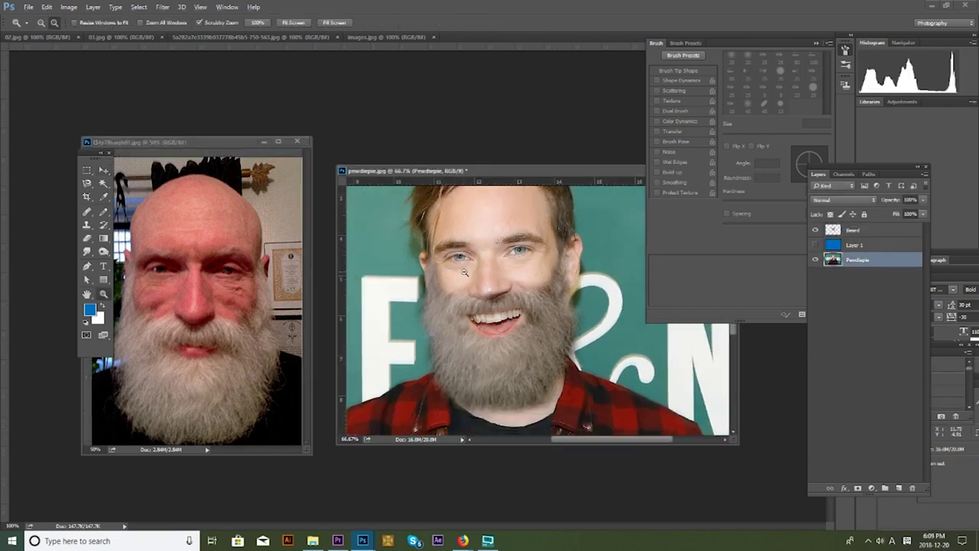
# Step: Sample the old man's bald head as clone source and add a new layer named Head
pyautogui.press('s')
pyautogui.keyDown('alt'); pyautogui.click(196, 199); pyautogui.keyUp('alt')
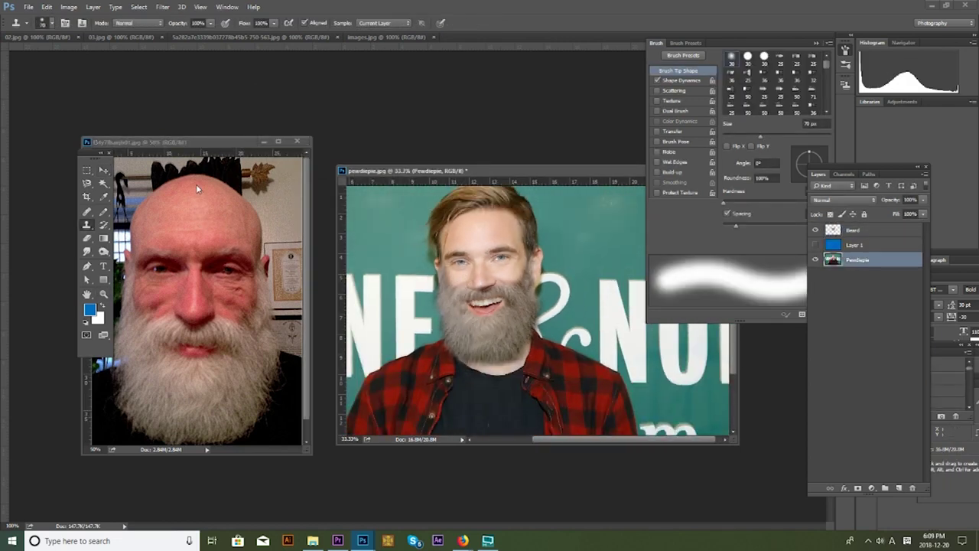
pyautogui.click(476, 198)
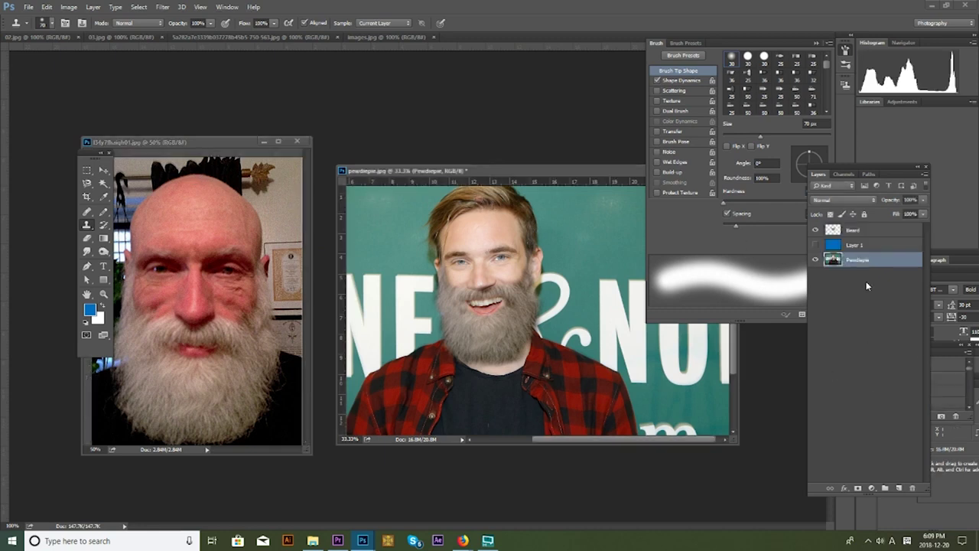
pyautogui.click(899, 487)
pyautogui.doubleClick(855, 259)
pyautogui.write('Head')
pyautogui.press('Return')
# Step: Clone the old man's bald scalp onto the Head layer, stepping back once in History
pyautogui.moveTo(528, 222)
pyautogui.mouseDown()
pyautogui.moveTo(555, 248)
pyautogui.moveTo(540, 280)
pyautogui.moveTo(585, 253)
pyautogui.moveTo(497, 228)
pyautogui.mouseUp()
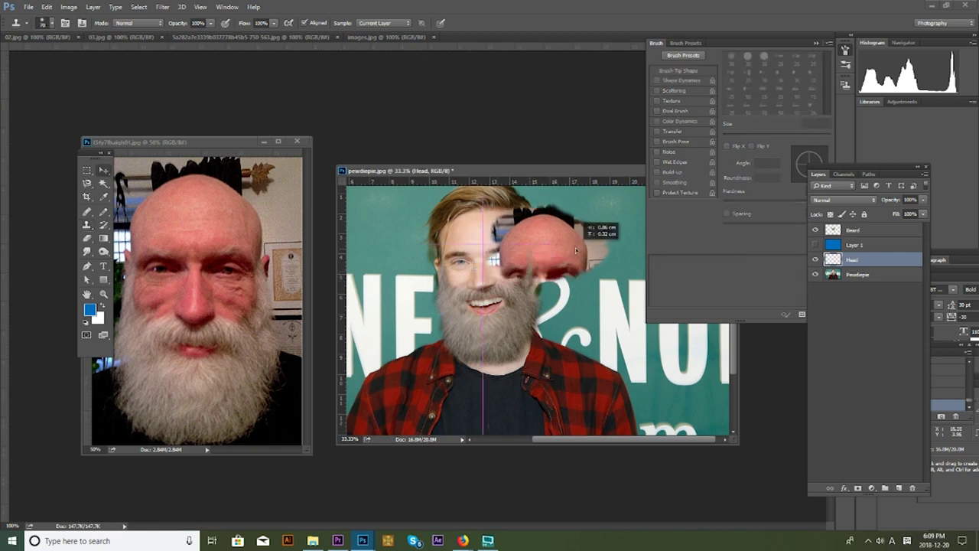
pyautogui.press('s')
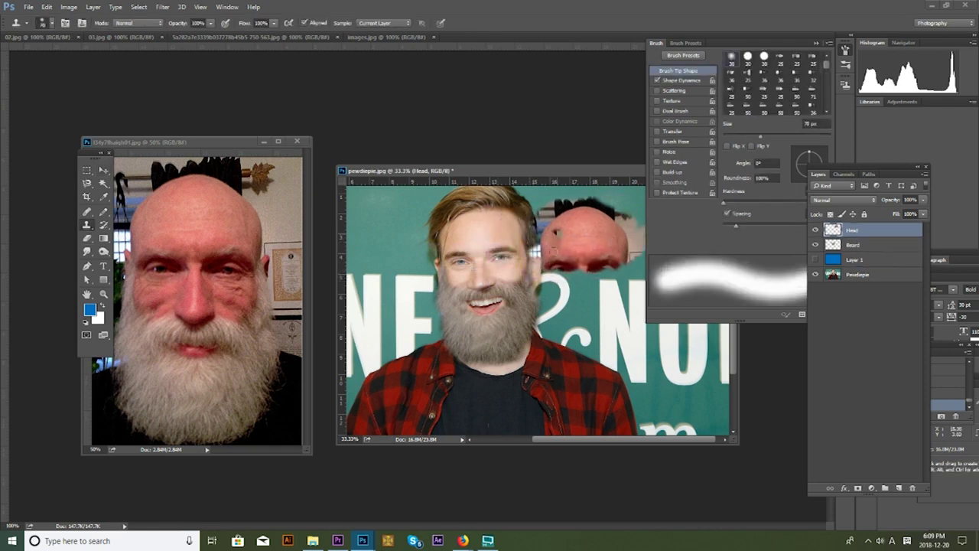
pyautogui.click(943, 396)
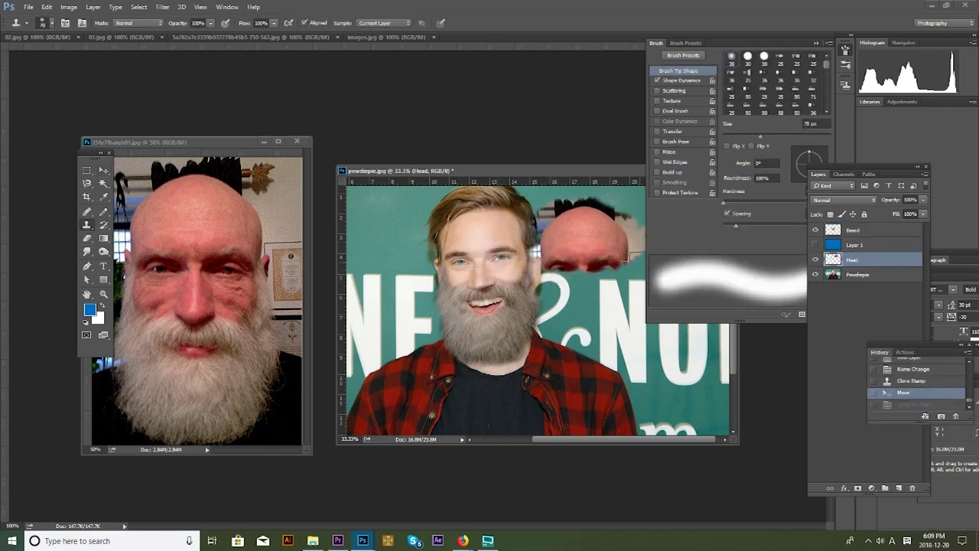
pyautogui.scroll(2, 571, 241)
pyautogui.click(571, 242)
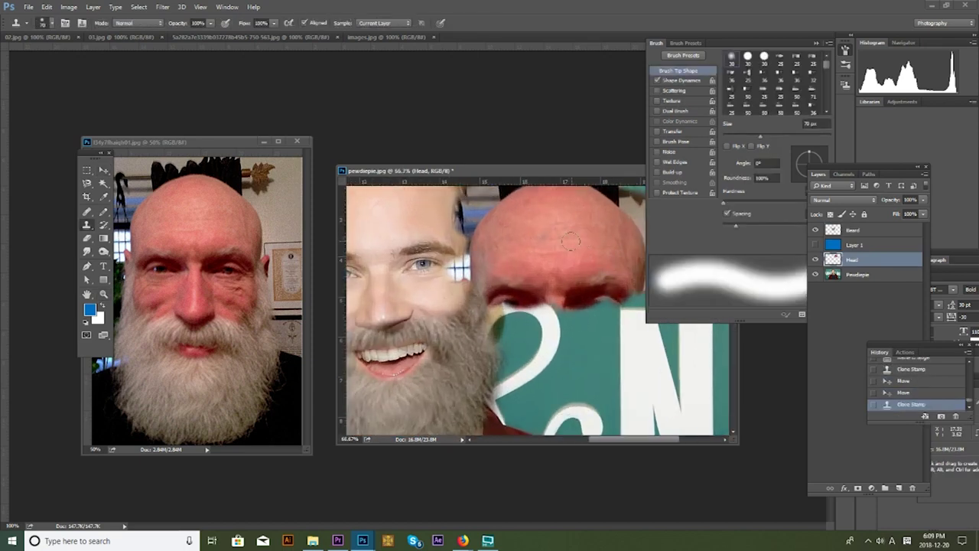
pyautogui.moveTo(571, 242); pyautogui.dragTo(507, 243)
# Step: Reposition the cloned bald head piece in full-screen view and show the Head layer on its own
pyautogui.press('f')
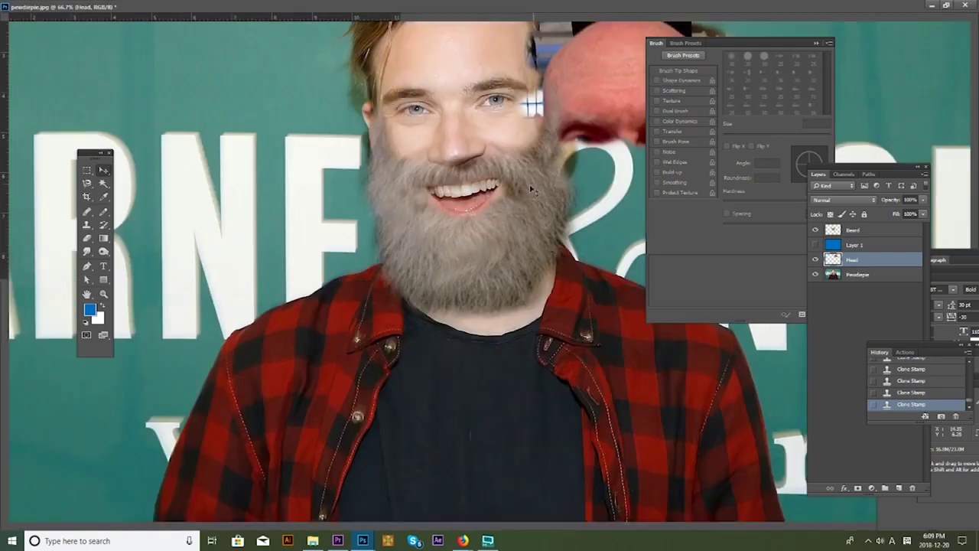
pyautogui.scroll(3, 533, 190)
pyautogui.moveTo(555, 197); pyautogui.dragTo(480, 200)
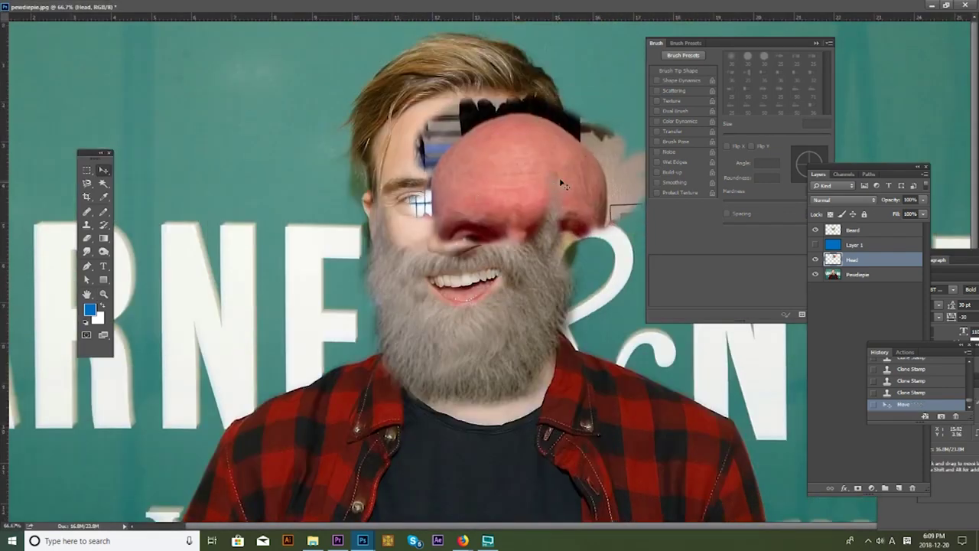
pyautogui.moveTo(561, 184); pyautogui.dragTo(286, 184)
pyautogui.hotkey('ctrl', '+')
pyautogui.press('s')
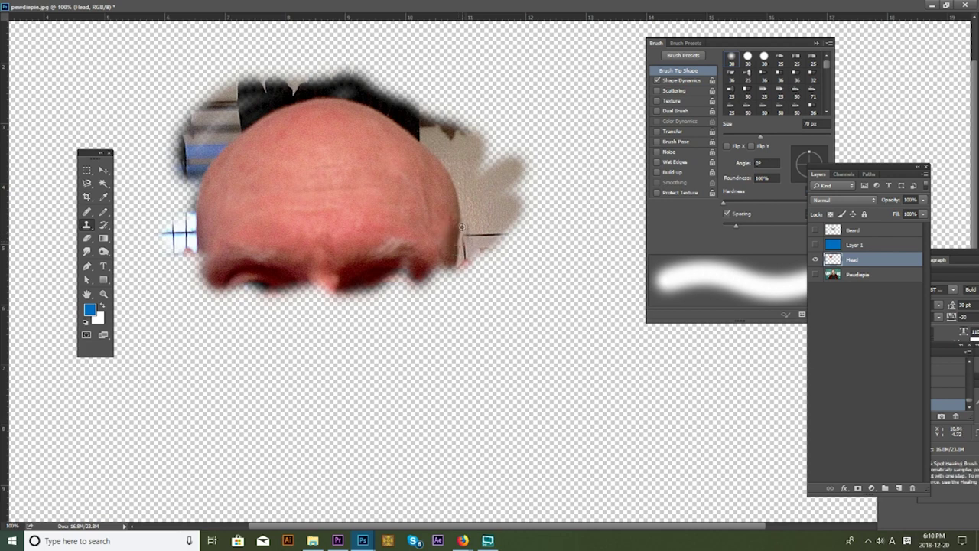
# Step: Erase the grey background to the right of the head on the Head layer
pyautogui.press('v')
pyautogui.press('e')
pyautogui.moveTo(484, 235); pyautogui.dragTo(496, 171)
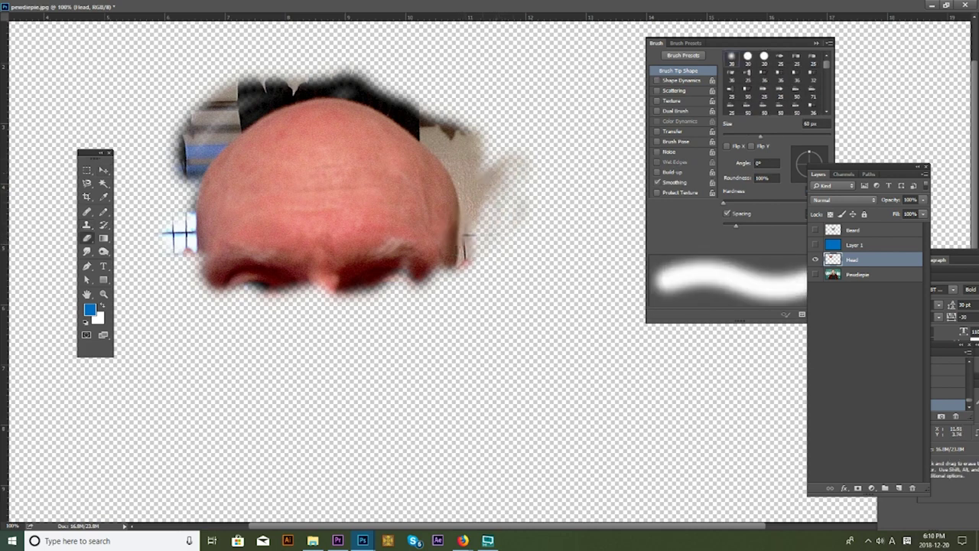
pyautogui.press('z')
pyautogui.click(492, 288)
# Step: Start a Pen path around the scalp, curving along the top of the head
pyautogui.press('p')
pyautogui.hotkey('ctrl', '+')
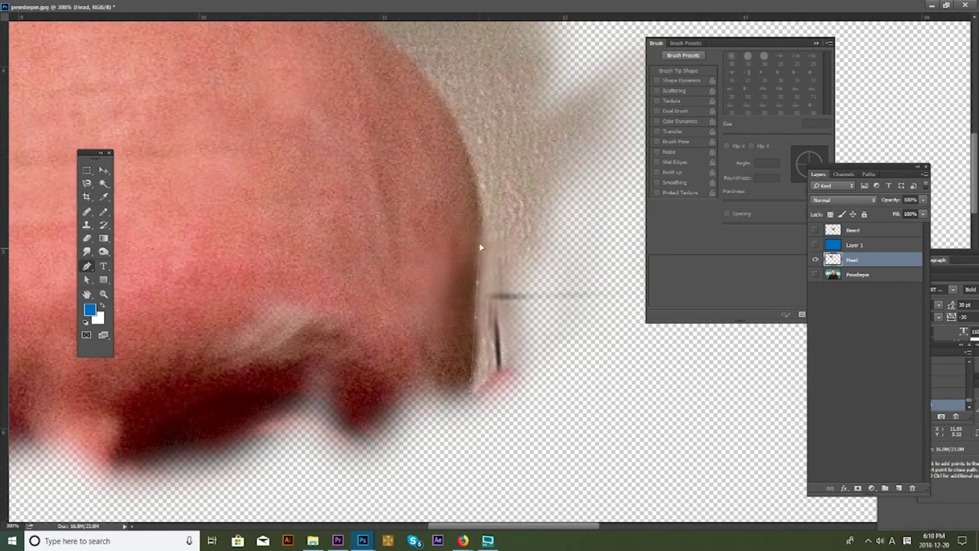
pyautogui.moveTo(480, 248); pyautogui.dragTo(471, 287)
pyautogui.scroll(3, 436, 218)
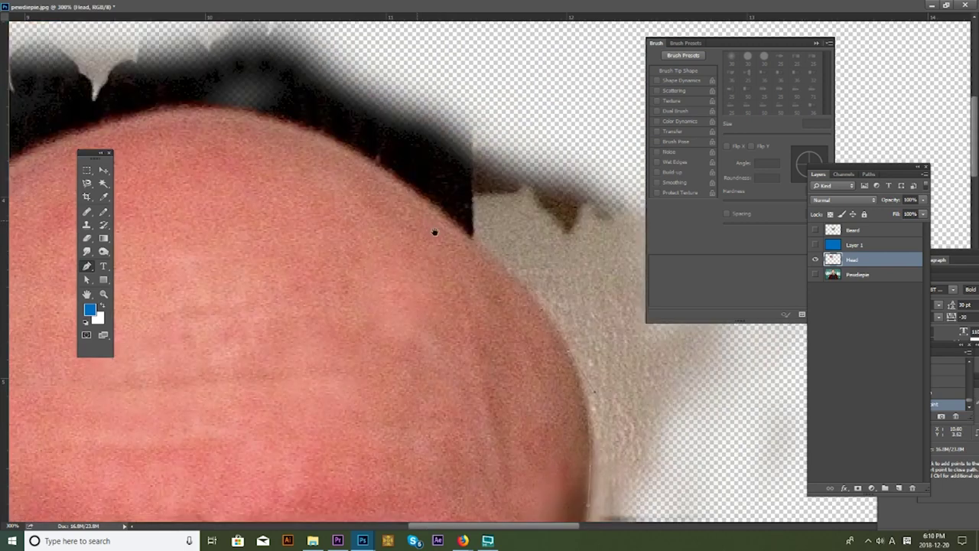
pyautogui.hscroll(-3, 436, 222)
pyautogui.scroll(2, 391, 174)
pyautogui.hscroll(-3, 390, 174)
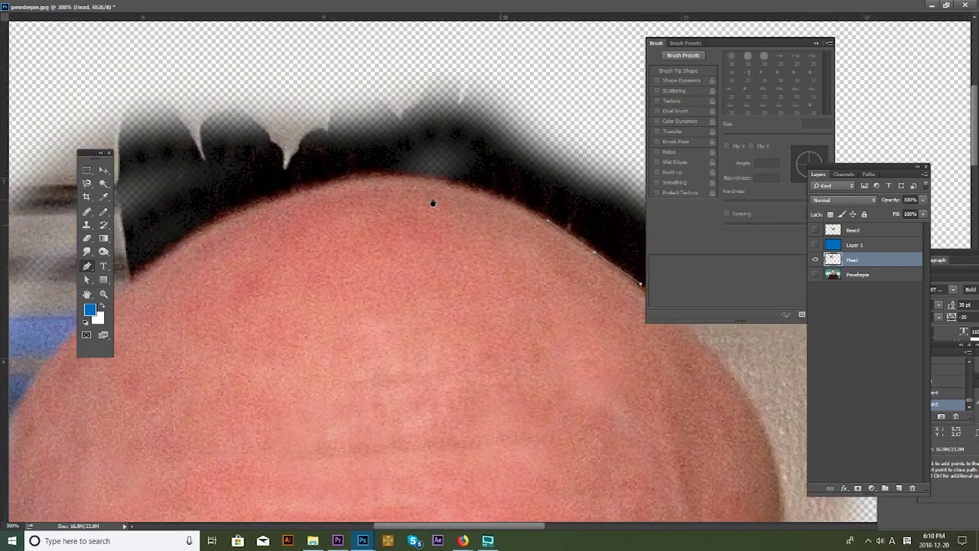
pyautogui.moveTo(426, 179); pyautogui.dragTo(378, 177)
pyautogui.hscroll(-3, 416, 205)
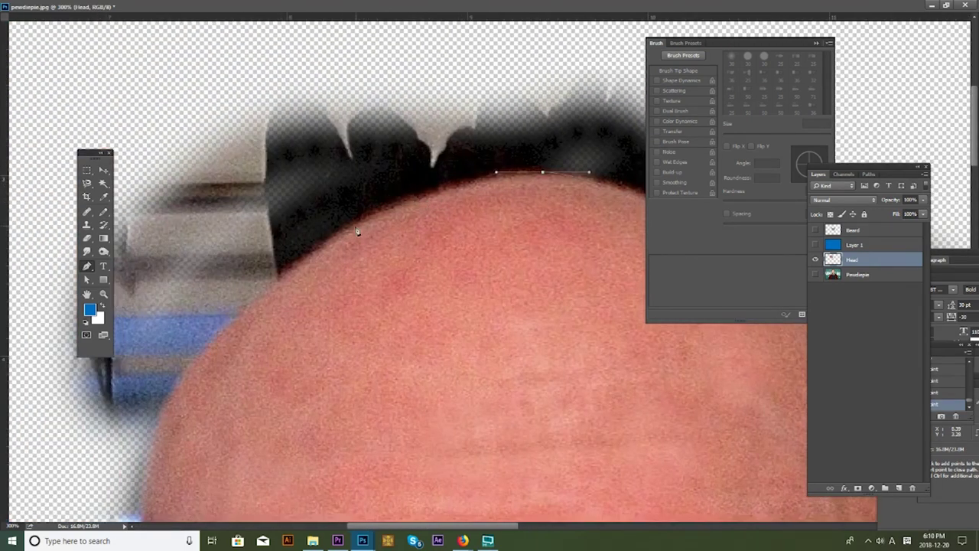
pyautogui.moveTo(320, 258); pyautogui.dragTo(296, 261)
# Step: Continue the Pen path down the head's side and along the brow line
pyautogui.scroll(-4, 406, 172)
pyautogui.hscroll(-4, 405, 172)
pyautogui.moveTo(363, 221); pyautogui.dragTo(352, 228)
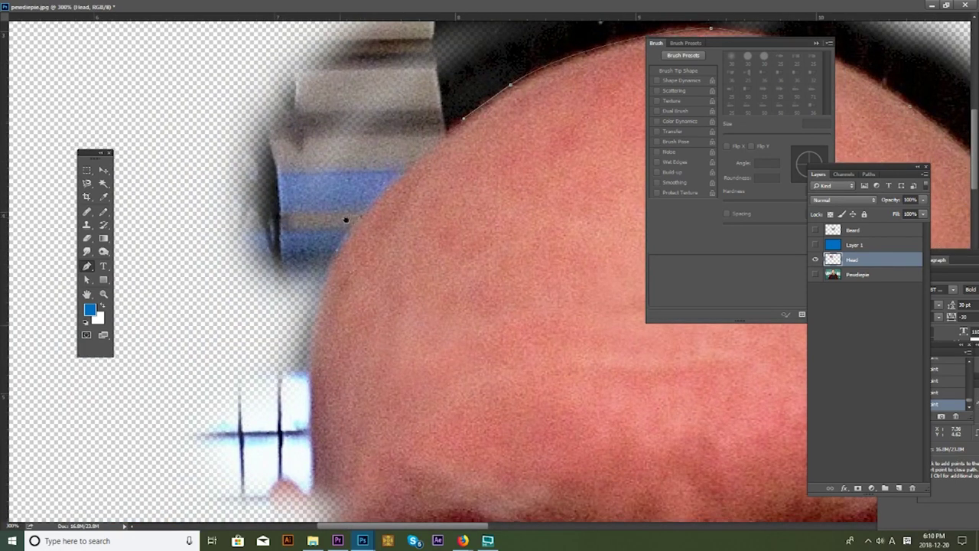
pyautogui.scroll(-4, 346, 203)
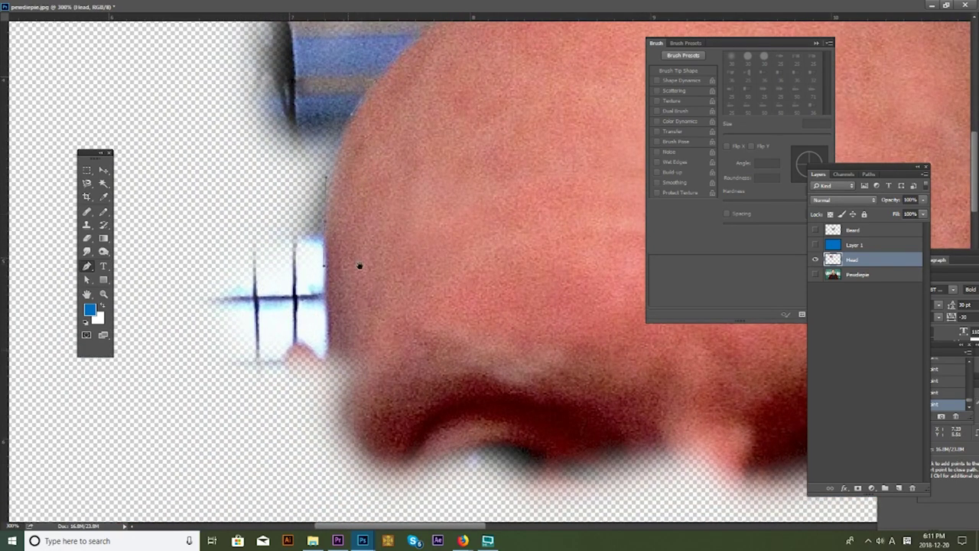
pyautogui.scroll(-4, 358, 268)
pyautogui.hscroll(3, 413, 260)
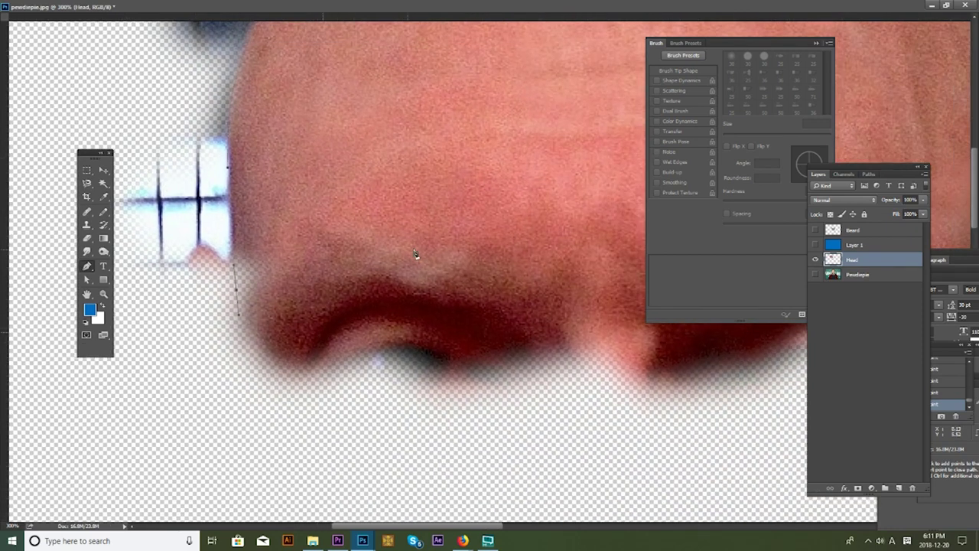
pyautogui.keyDown('alt'); pyautogui.scroll(2, 263, 285); pyautogui.keyUp('alt')
pyautogui.hscroll(2, 264, 284)
pyautogui.moveTo(304, 330); pyautogui.dragTo(375, 324)
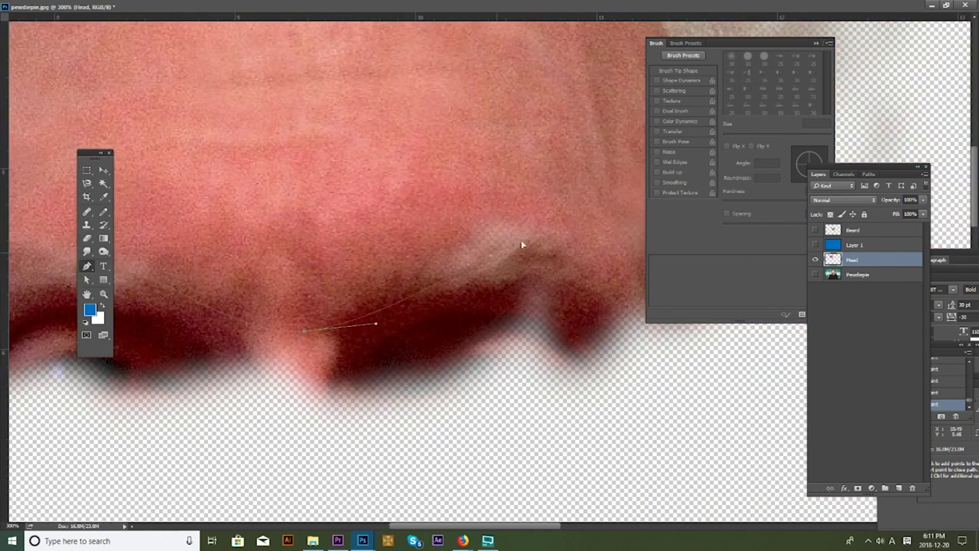
pyautogui.hscroll(6, 464, 263)
pyautogui.moveTo(427, 299); pyautogui.dragTo(480, 211)
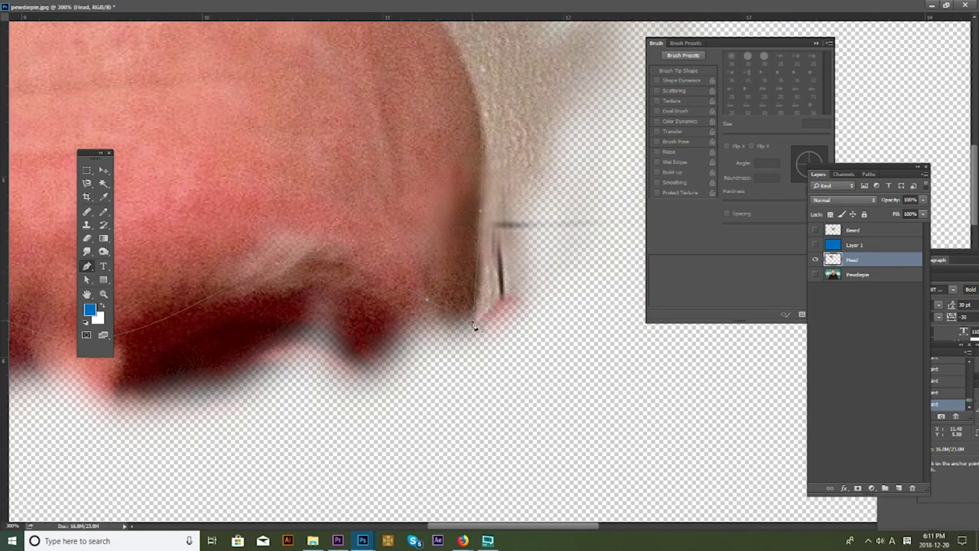
pyautogui.keyDown('alt'); pyautogui.scroll(-1, 463, 328); pyautogui.keyUp('alt')
# Step: Turn the path into a selection, invert it, delete everything outside the scalp, and deselect
pyautogui.hotkey('ctrl', 'Return')
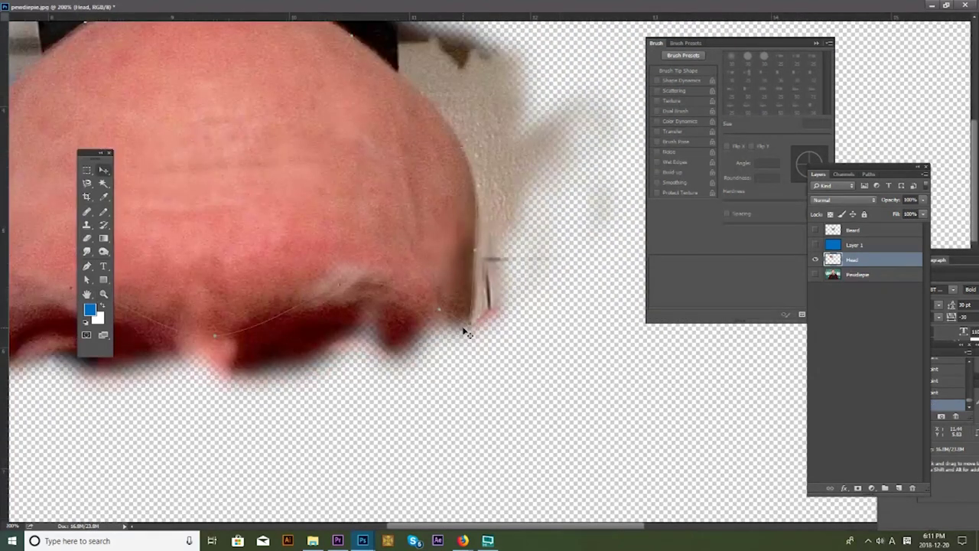
pyautogui.hotkey('ctrl', 'shift', 'i')
pyautogui.press('Delete')
pyautogui.hotkey('ctrl', 'd')
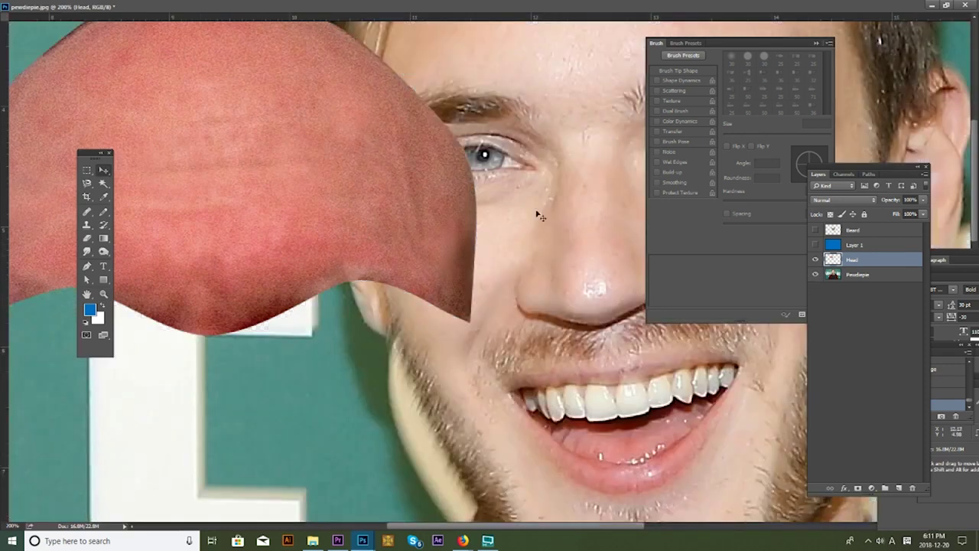
# Step: Show the portrait layer and move the cut-out scalp onto his forehead
pyautogui.click(815, 274)
pyautogui.keyDown('alt'); pyautogui.scroll(-3, 504, 196); pyautogui.keyUp('alt')
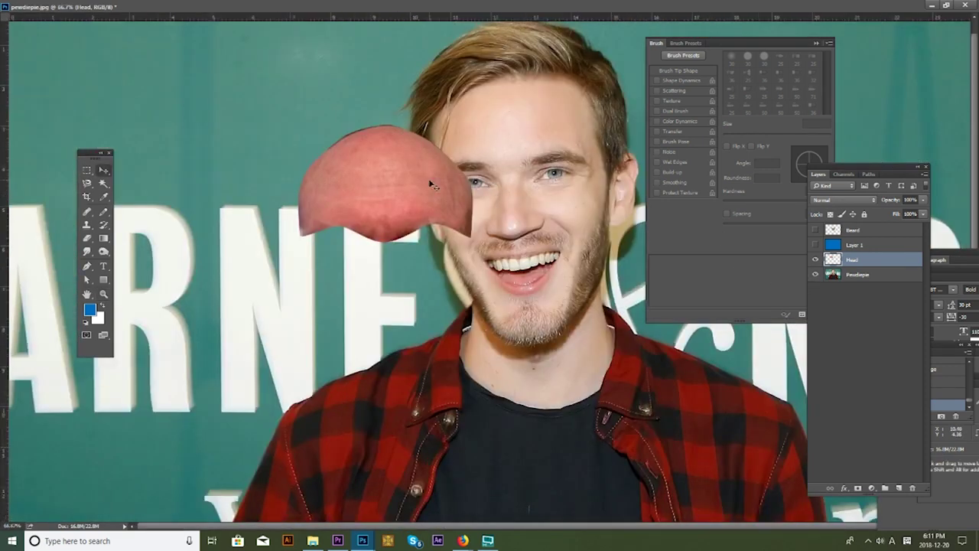
pyautogui.moveTo(499, 165)
pyautogui.mouseDown()
pyautogui.moveTo(534, 111)
pyautogui.moveTo(570, 88)
pyautogui.mouseUp()
pyautogui.moveTo(735, 43); pyautogui.dragTo(878, 163)
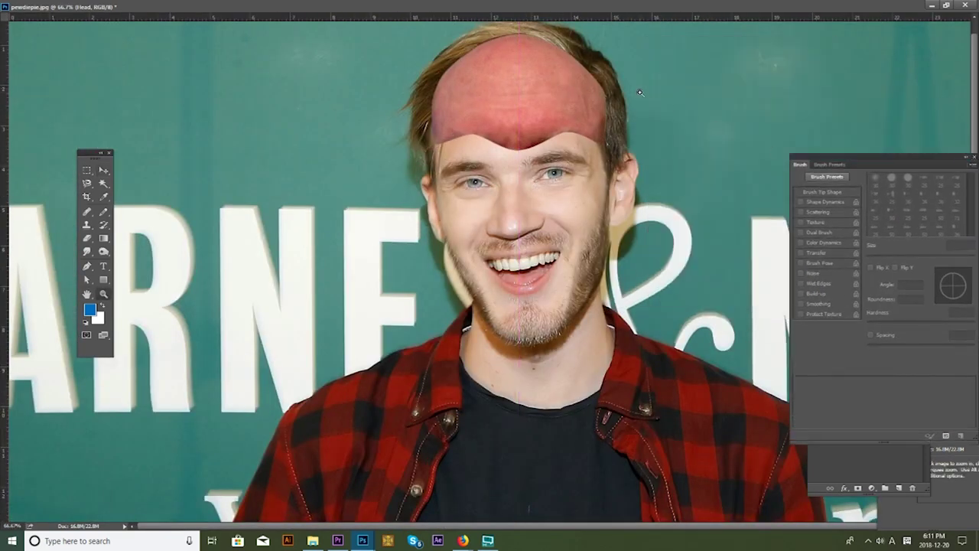
pyautogui.keyDown('alt'); pyautogui.scroll(1, 638, 90); pyautogui.keyUp('alt')
pyautogui.doubleClick(496, 9)
pyautogui.moveTo(551, 169); pyautogui.dragTo(349, 153)
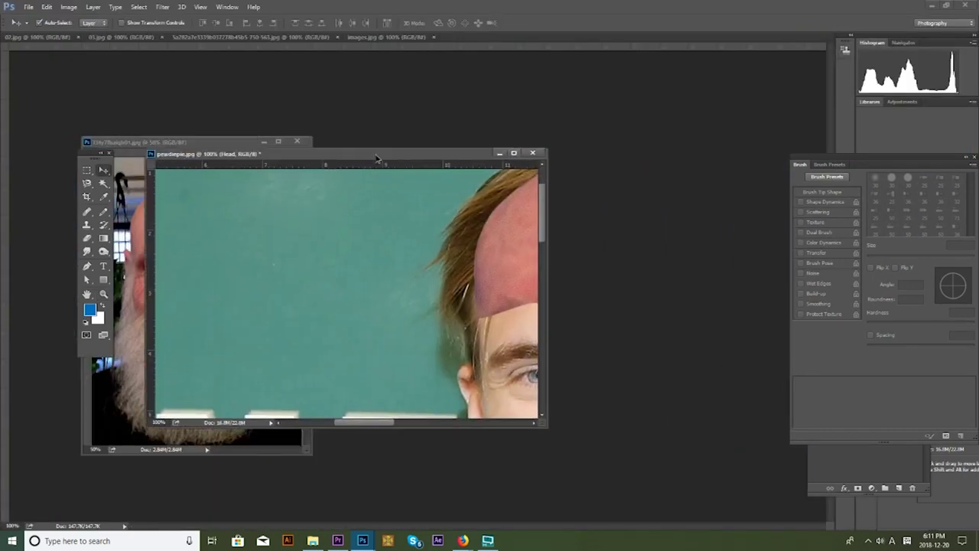
pyautogui.moveTo(536, 272); pyautogui.dragTo(756, 272)
# Step: Scale the scalp piece to about 113% and rotate it about -5° to fit the head
pyautogui.press('z')
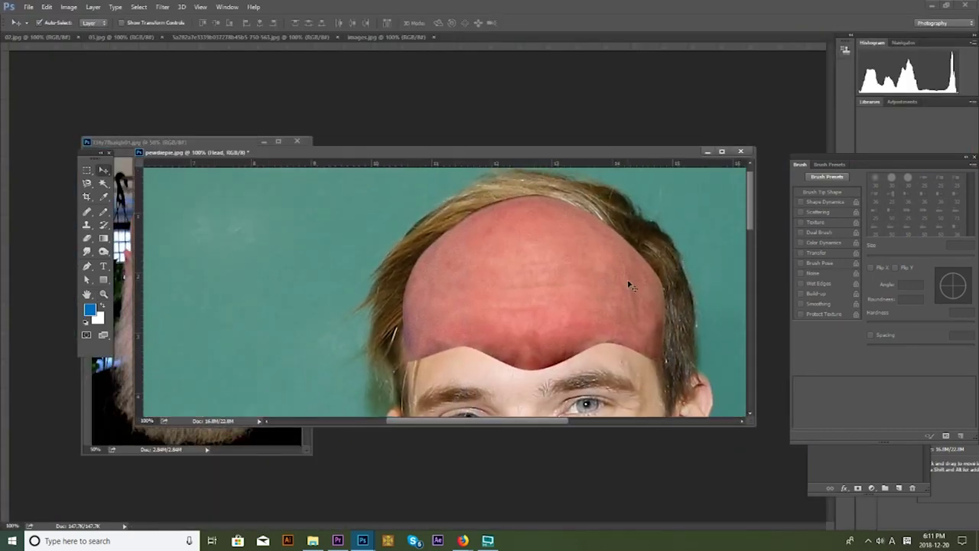
pyautogui.hotkey('ctrl', '-')
pyautogui.hotkey('ctrl', '-')
pyautogui.hotkey('ctrl', 't')
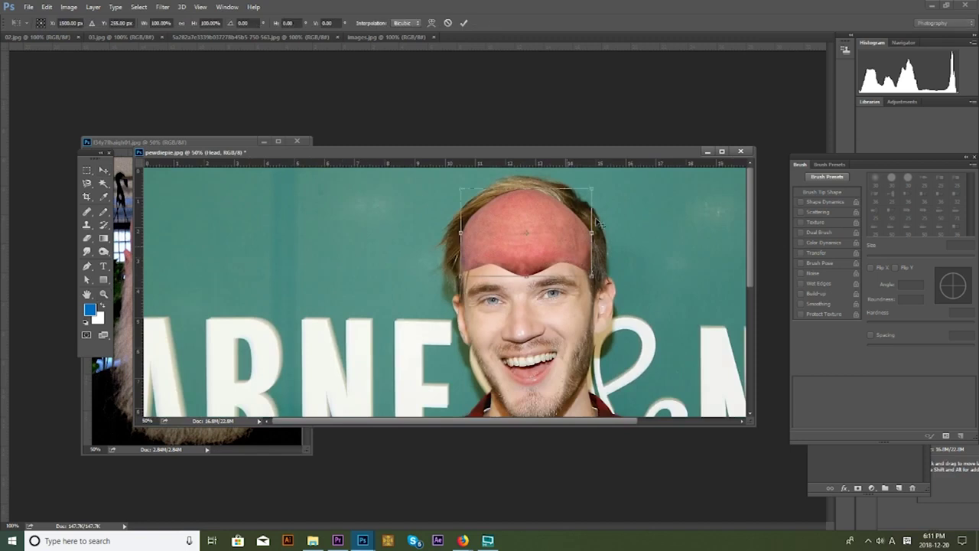
pyautogui.moveTo(604, 179); pyautogui.dragTo(590, 207)
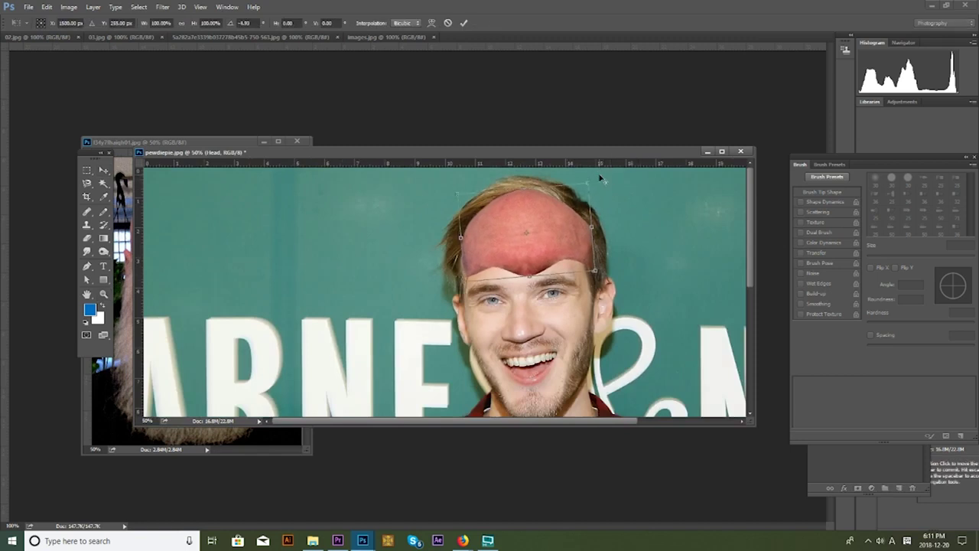
pyautogui.press('Return')
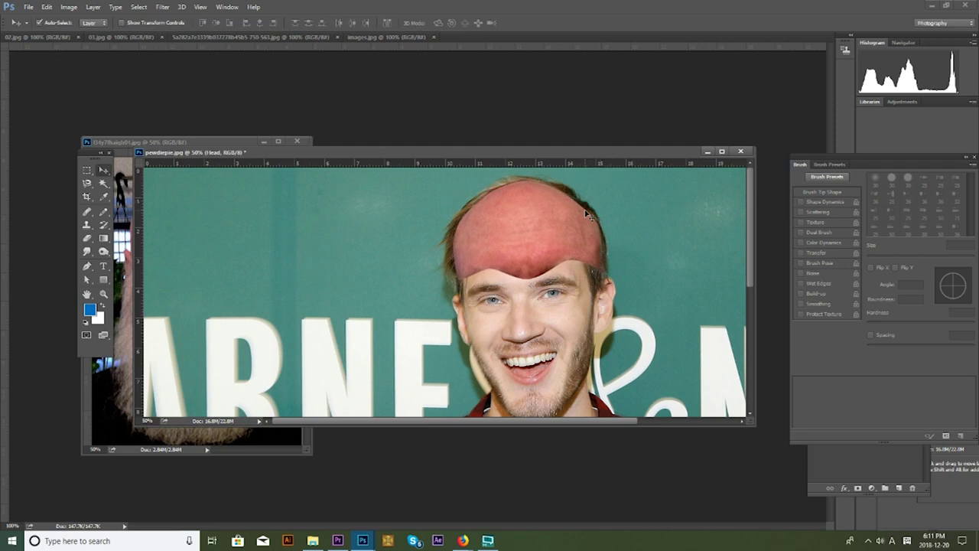
pyautogui.press('e')
pyautogui.scroll(1, 515, 225)
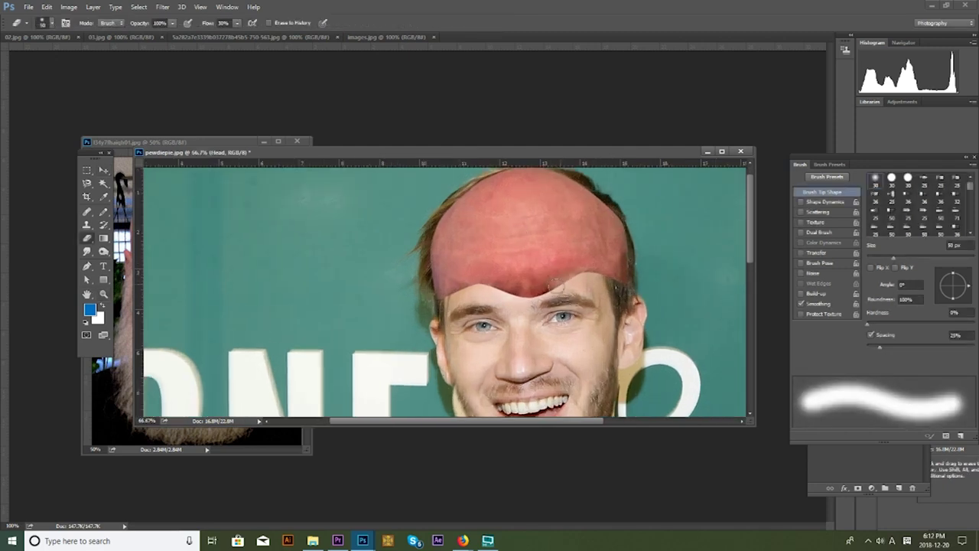
# Step: Erase the scalp's lower edge with a soft 70 px eraser so it fades into the forehead
pyautogui.press(']')
pyautogui.press(']')
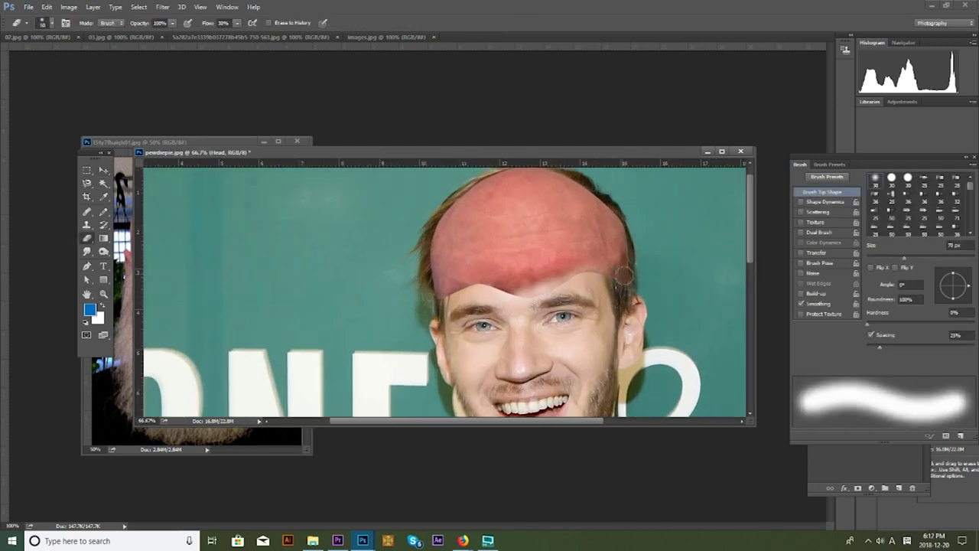
pyautogui.moveTo(539, 297)
pyautogui.mouseDown()
pyautogui.moveTo(452, 291)
pyautogui.moveTo(598, 272)
pyautogui.mouseUp()
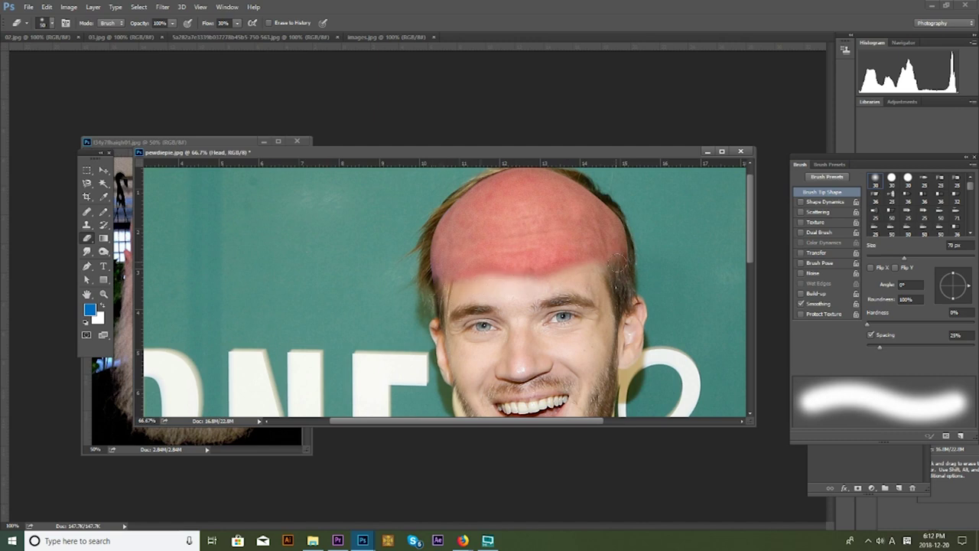
pyautogui.press('z')
pyautogui.keyDown('alt'); pyautogui.click(530, 266); pyautogui.keyUp('alt')
pyautogui.press('v')
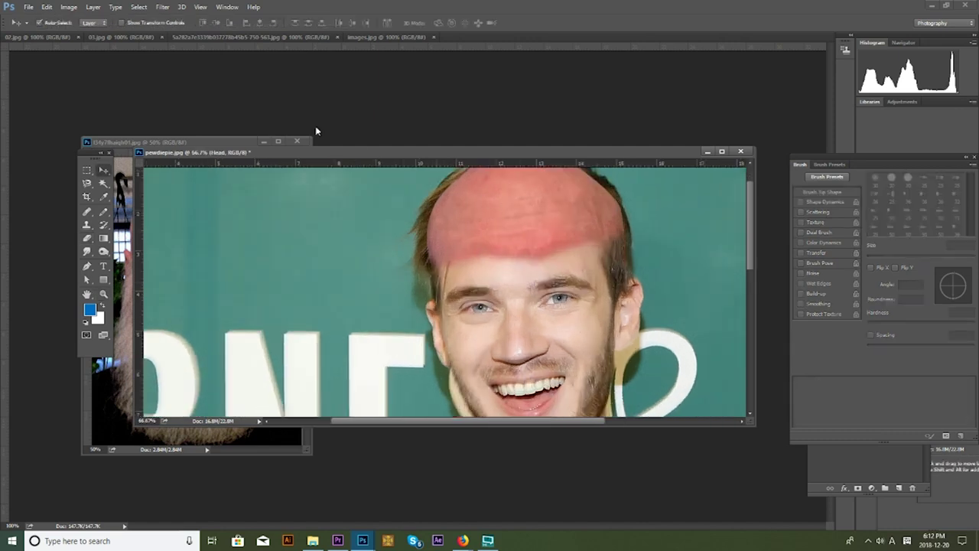
pyautogui.click(68, 7)
# Step: Shift the scalp's colour balance slightly toward yellow and raise its brightness to 48
pyautogui.click(210, 95)
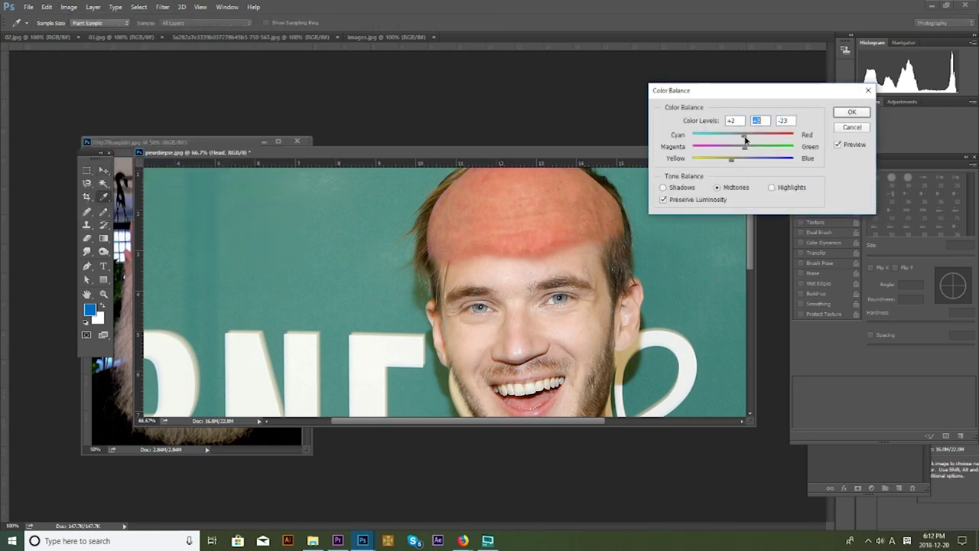
pyautogui.click(731, 160)
pyautogui.click(852, 112)
pyautogui.click(68, 7)
pyautogui.click(202, 32)
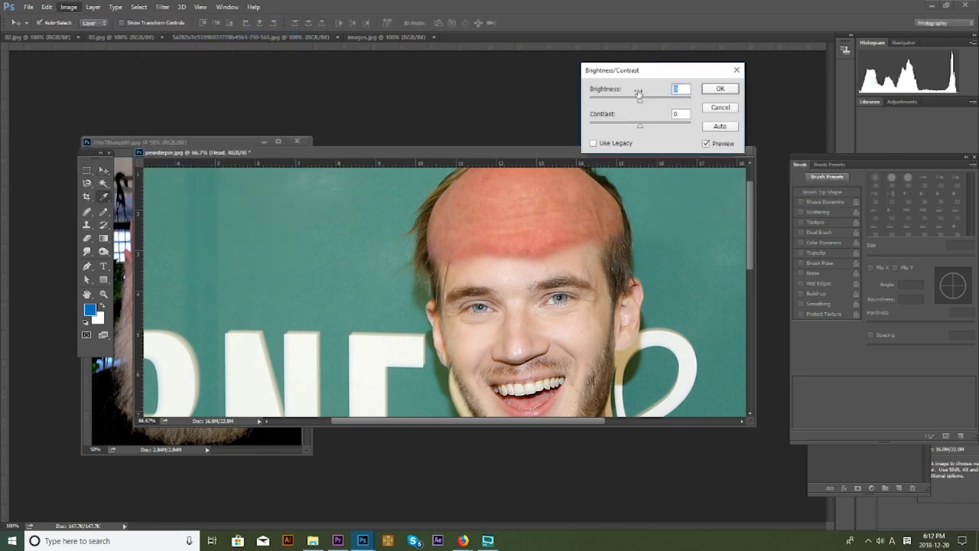
pyautogui.moveTo(640, 91); pyautogui.dragTo(655, 99)
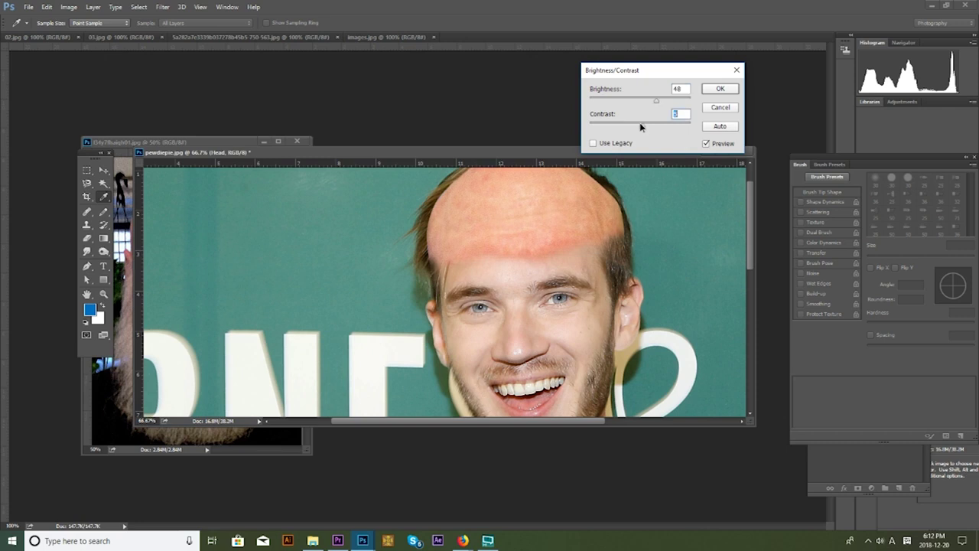
pyautogui.click(720, 89)
# Step: Lighten the scalp's Reds by +24 with a Hue/Saturation adjustment
pyautogui.press('v')
pyautogui.click(69, 7)
pyautogui.click(86, 122)
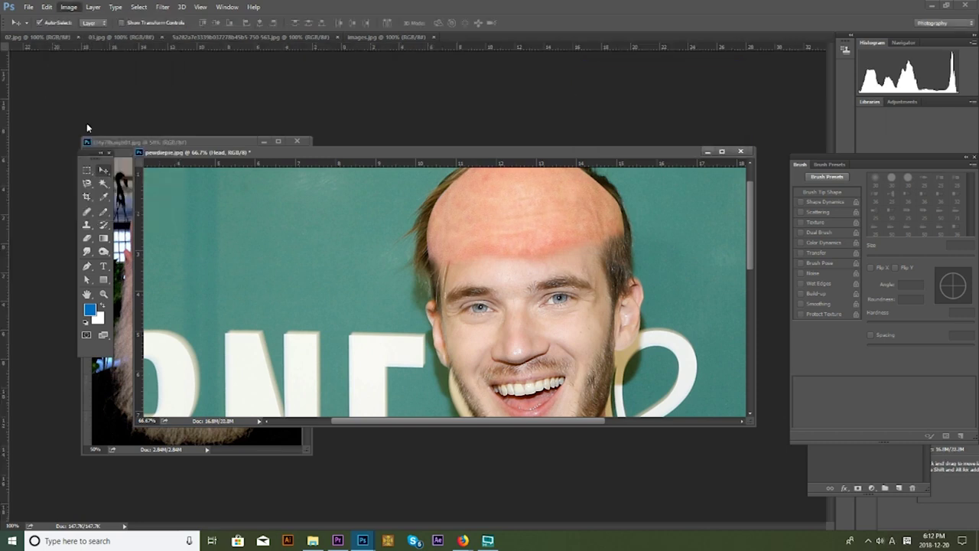
pyautogui.click(69, 7)
pyautogui.click(206, 85)
pyautogui.moveTo(731, 363)
pyautogui.mouseDown()
pyautogui.moveTo(720, 363)
pyautogui.moveTo(732, 364)
pyautogui.moveTo(743, 411)
pyautogui.mouseUp()
pyautogui.click(709, 328)
pyautogui.click(708, 338)
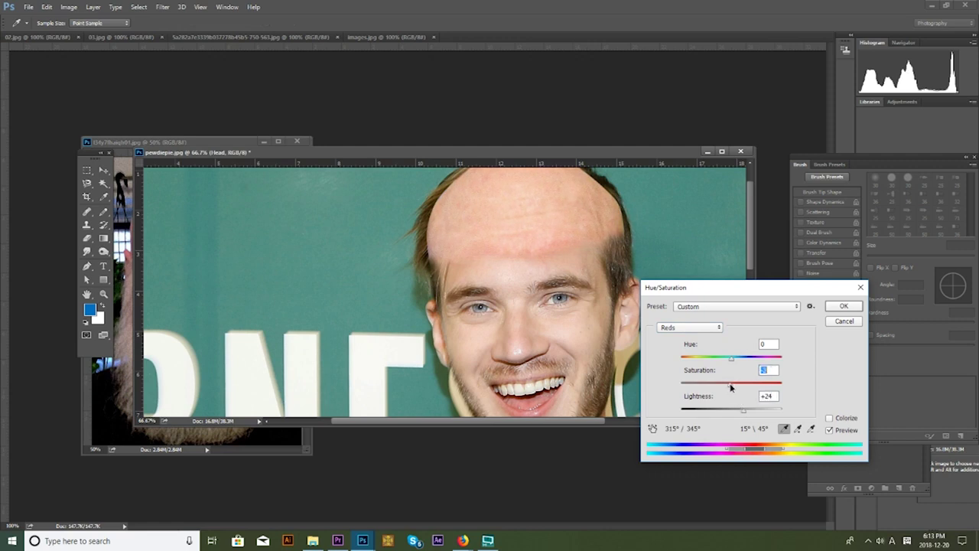
pyautogui.click(844, 306)
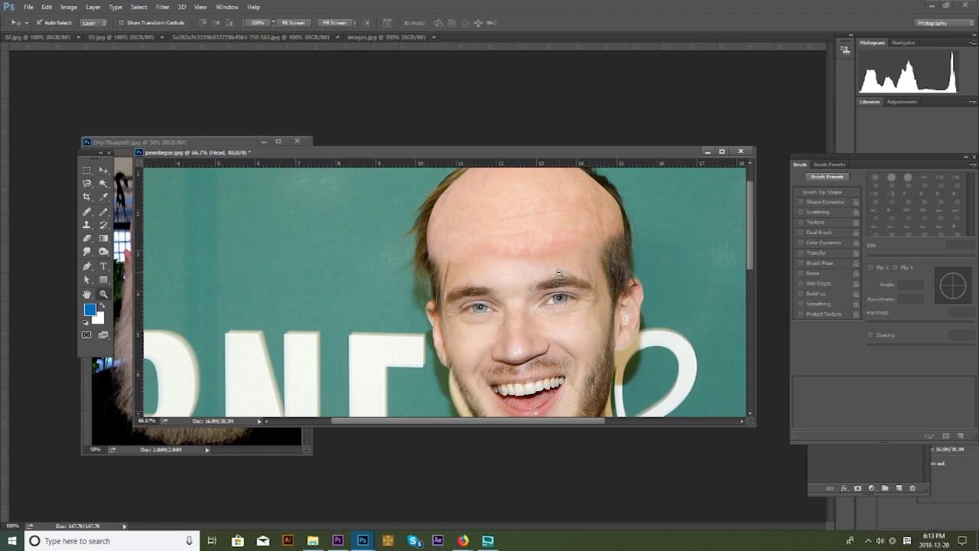
# Step: Set the eraser to 80 px and the Head layer opacity to 50%
pyautogui.hotkey('ctrl', '-')
pyautogui.hotkey('ctrl', '+')
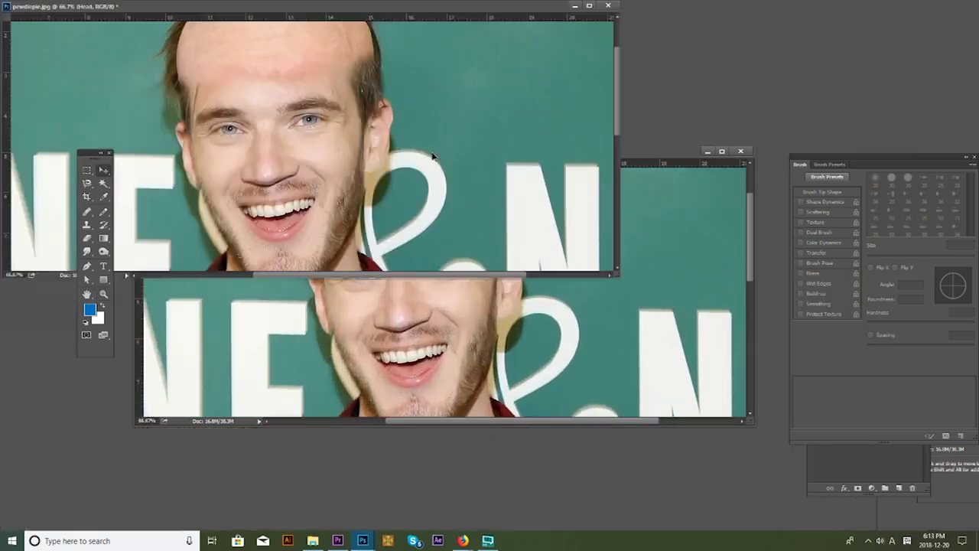
pyautogui.press('e')
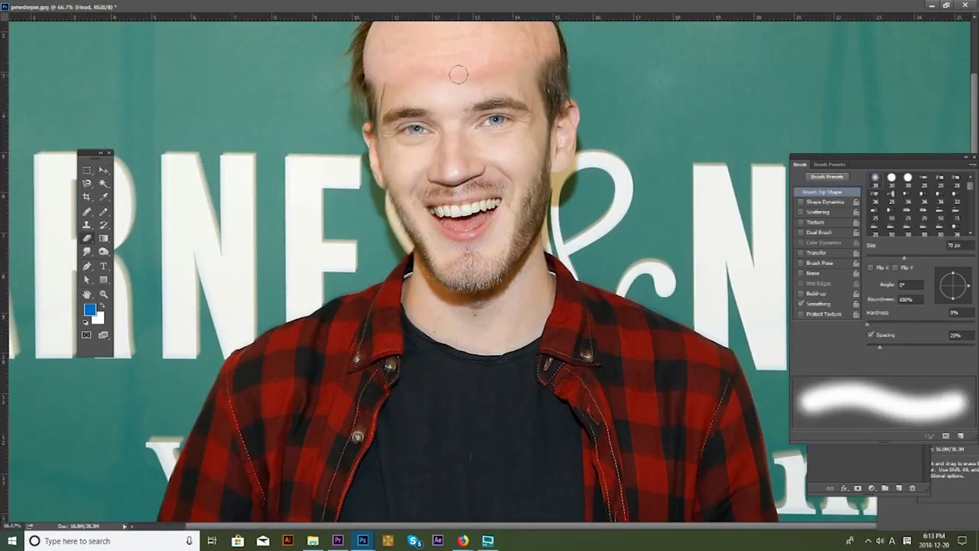
pyautogui.press(']')
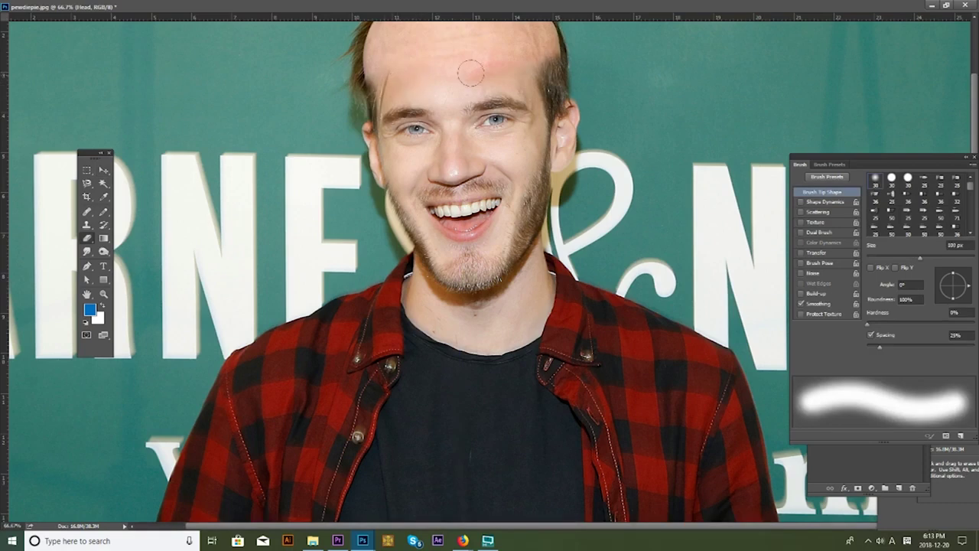
pyautogui.press('v')
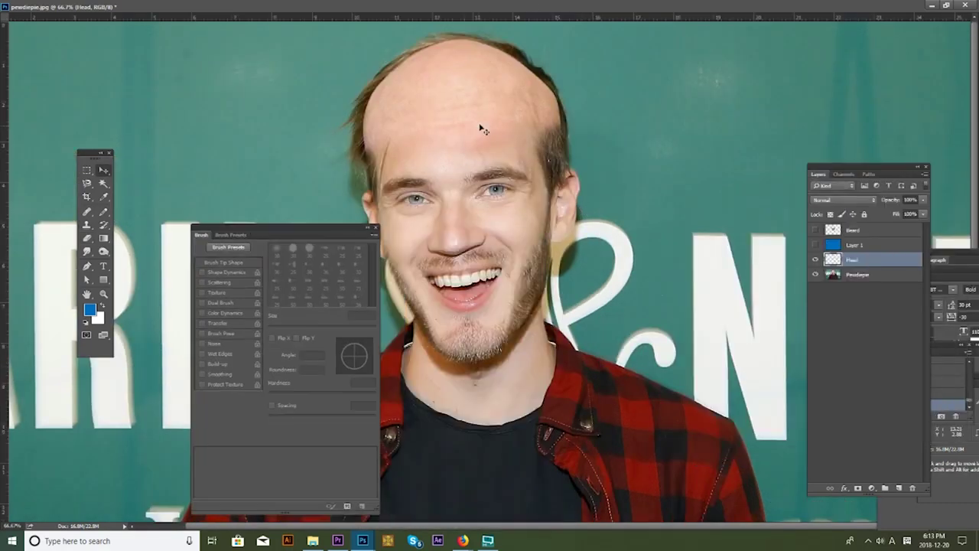
pyautogui.write('50')
pyautogui.press('Return')
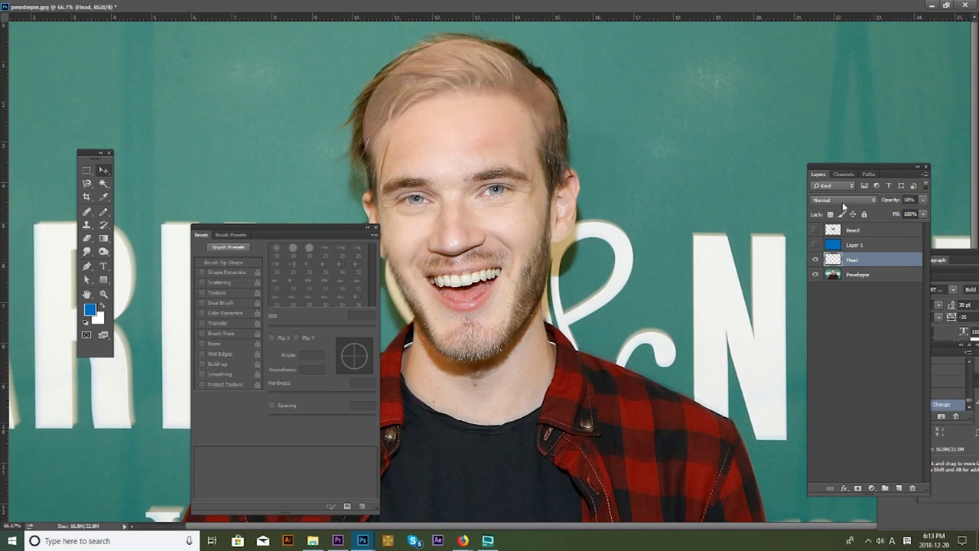
# Step: Erase the scalp along the right hairline and turn on the Beard layer
pyautogui.press('e')
pyautogui.click(557, 121)
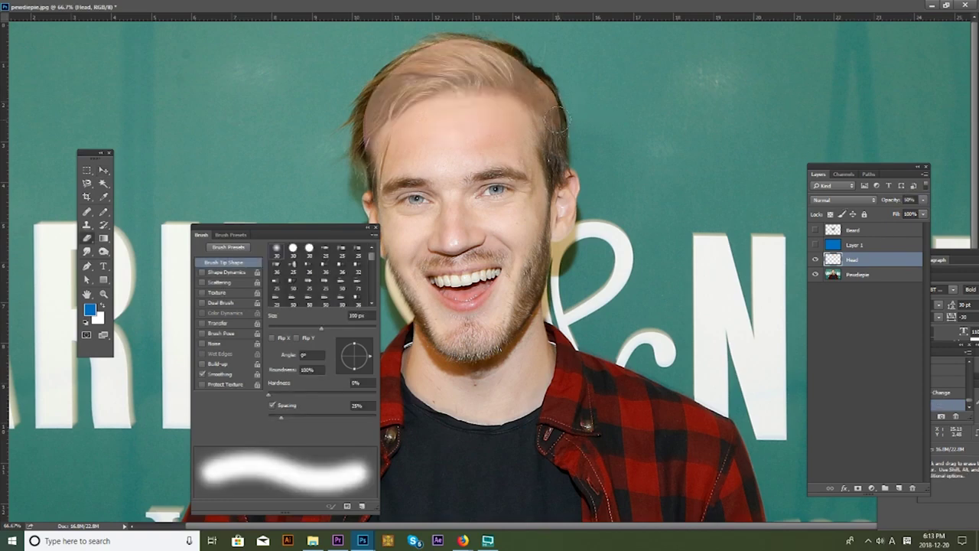
pyautogui.moveTo(559, 88); pyautogui.dragTo(548, 86)
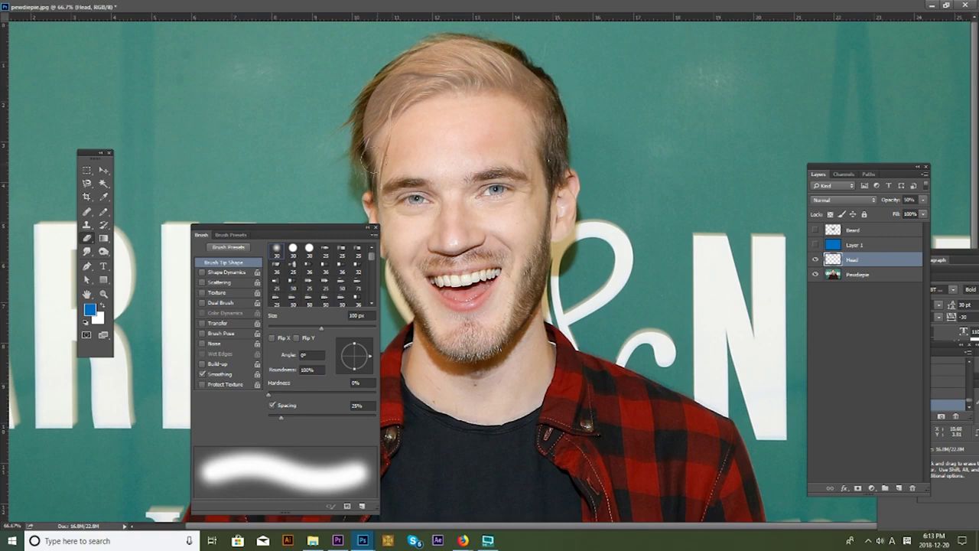
pyautogui.click(815, 230)
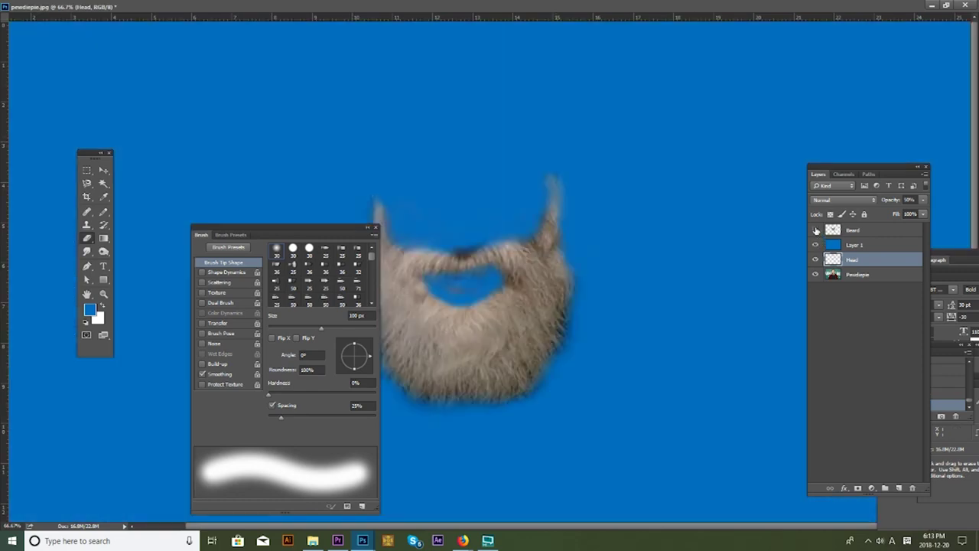
# Step: Zoom in on the forehead and toggle the Head layer to compare the scalp with the real hair
pyautogui.press('v')
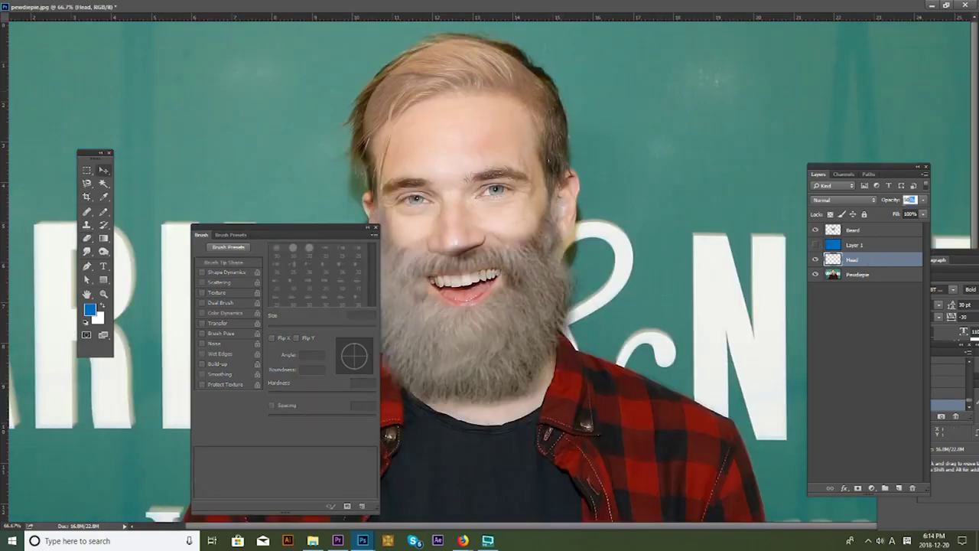
pyautogui.press('z')
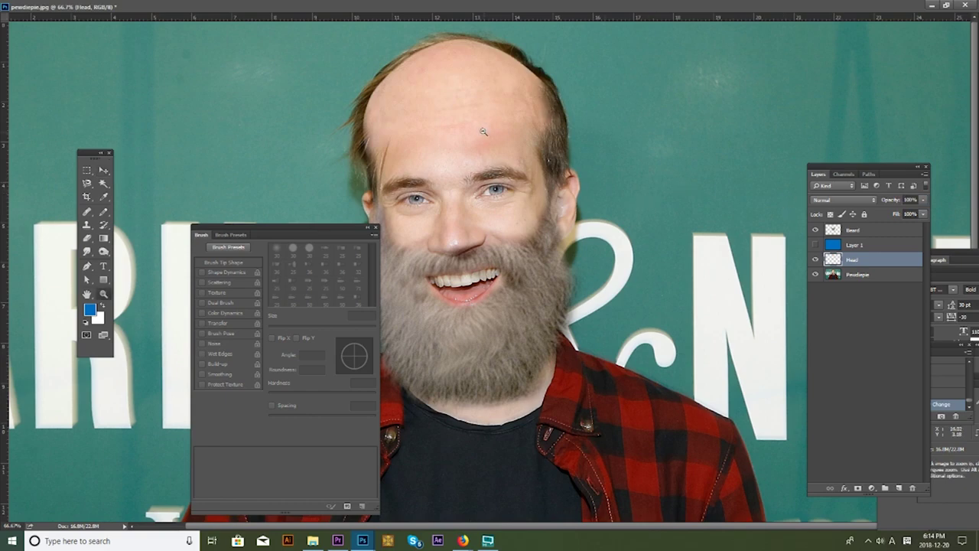
pyautogui.keyDown('alt'); pyautogui.click(463, 83); pyautogui.keyUp('alt')
pyautogui.click(464, 83)
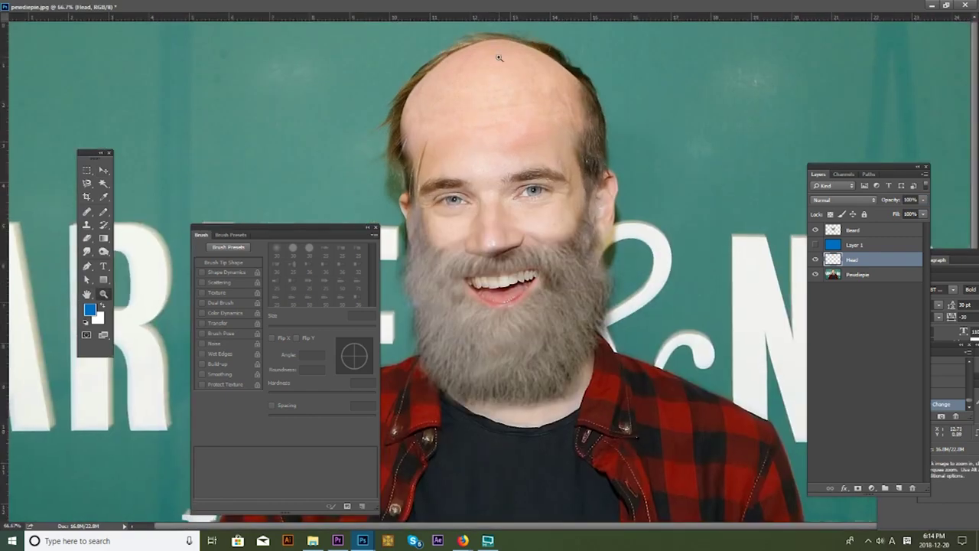
pyautogui.click(498, 81)
pyautogui.click(815, 261)
pyautogui.press('b')
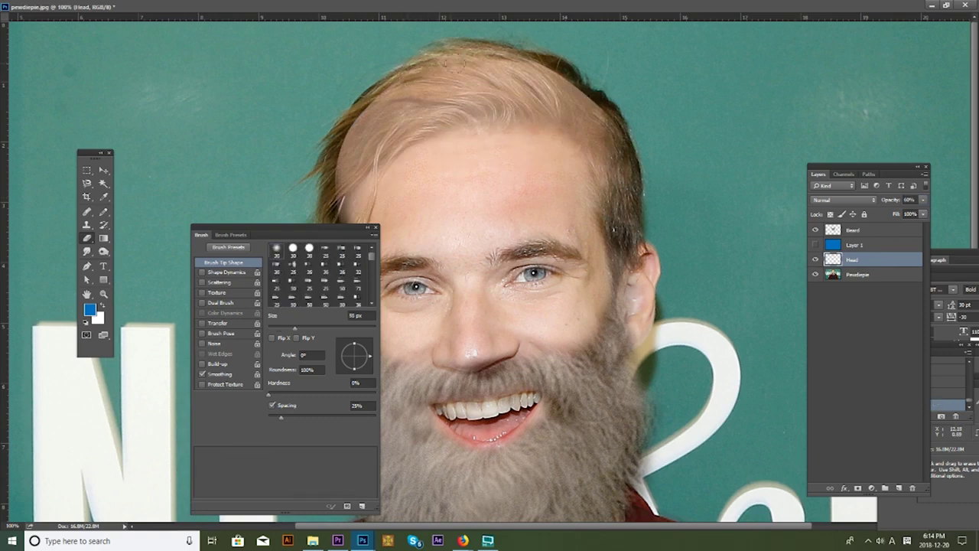
# Step: Blend the hairline from the top-left across to the right temple with a 60 px brush
pyautogui.moveTo(520, 67)
pyautogui.mouseDown()
pyautogui.moveTo(584, 78)
pyautogui.moveTo(609, 111)
pyautogui.mouseUp()
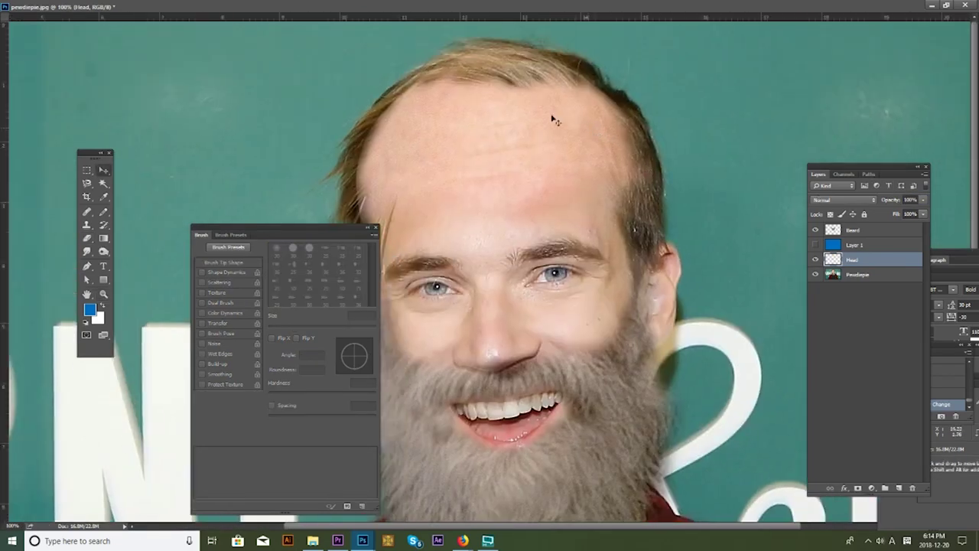
pyautogui.press('b')
pyautogui.press(']')
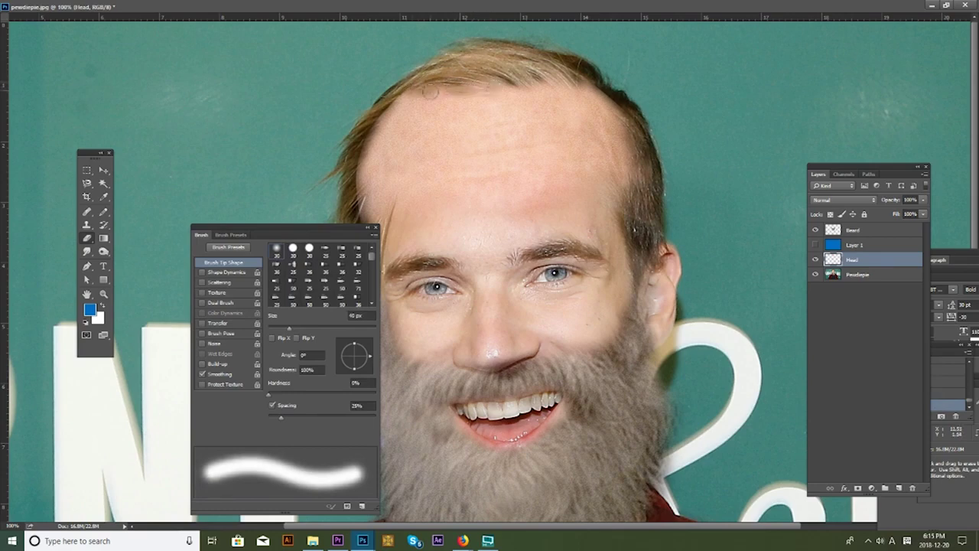
pyautogui.moveTo(416, 101)
pyautogui.mouseDown()
pyautogui.moveTo(401, 105)
pyautogui.moveTo(495, 92)
pyautogui.mouseUp()
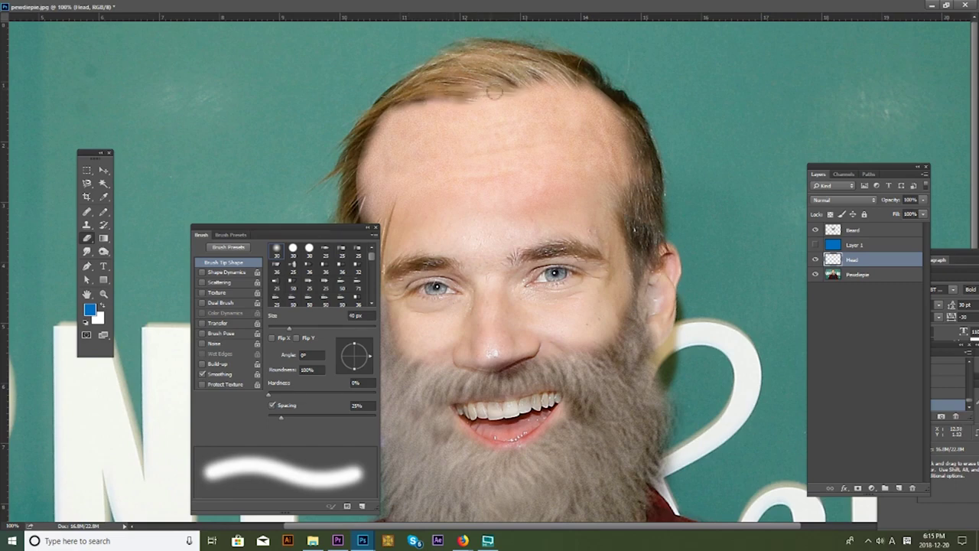
pyautogui.moveTo(495, 92); pyautogui.dragTo(632, 174)
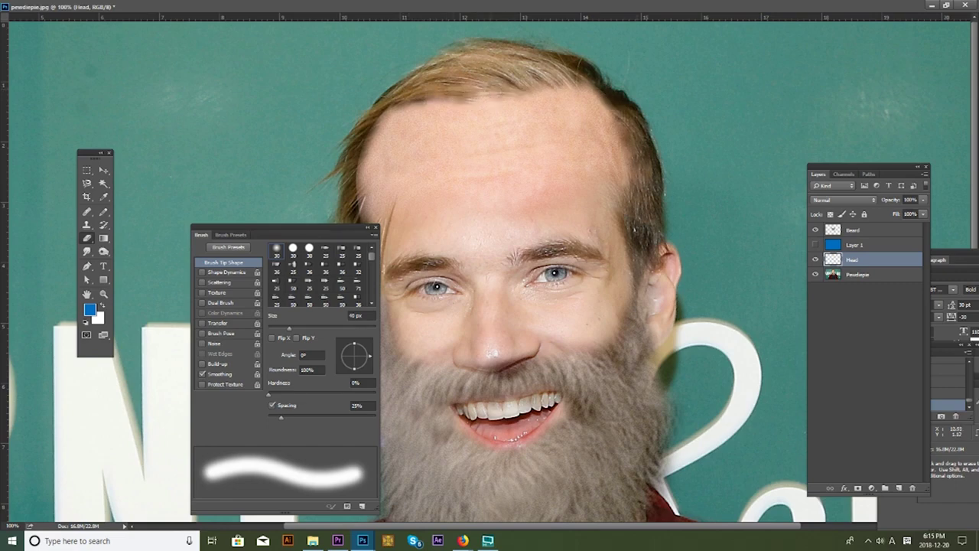
pyautogui.press('[')
pyautogui.press('[')
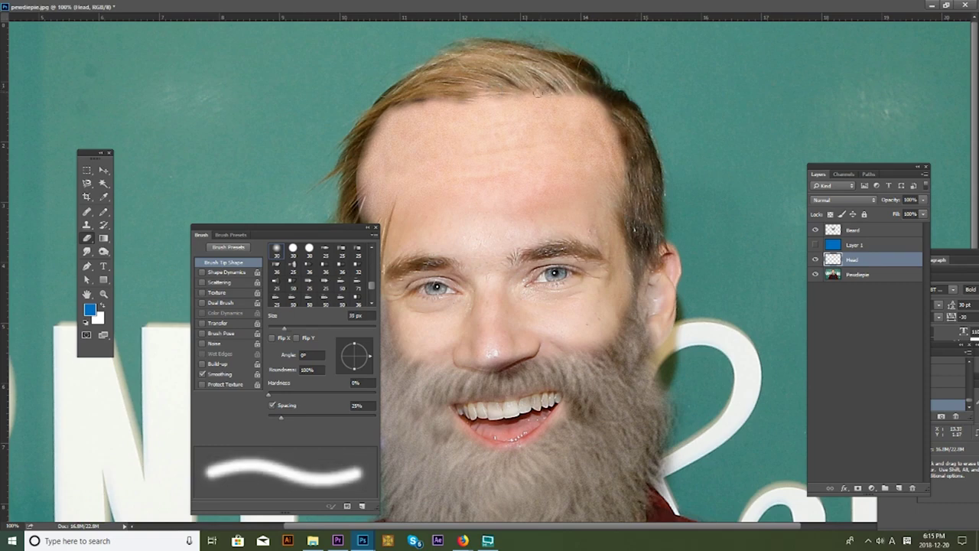
pyautogui.press('[')
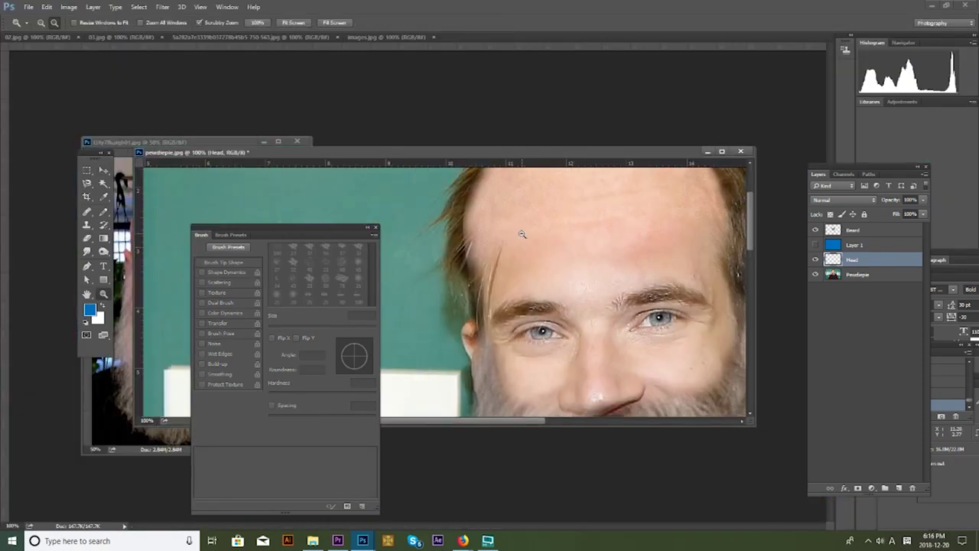
pyautogui.click(69, 7)
# Step: Raise the Head layer's brightness to 21 and compare it against the original face
pyautogui.click(210, 33)
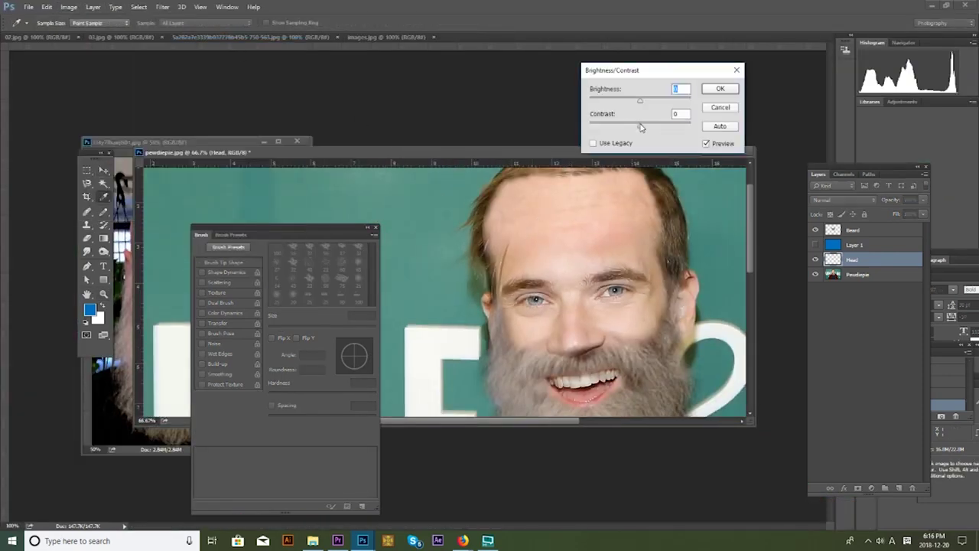
pyautogui.moveTo(641, 100); pyautogui.dragTo(650, 100)
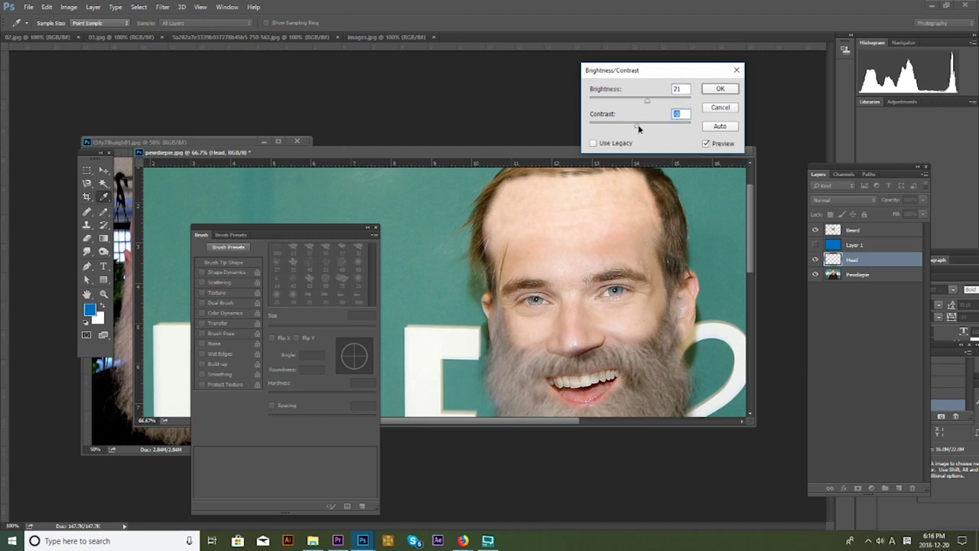
pyautogui.click(707, 89)
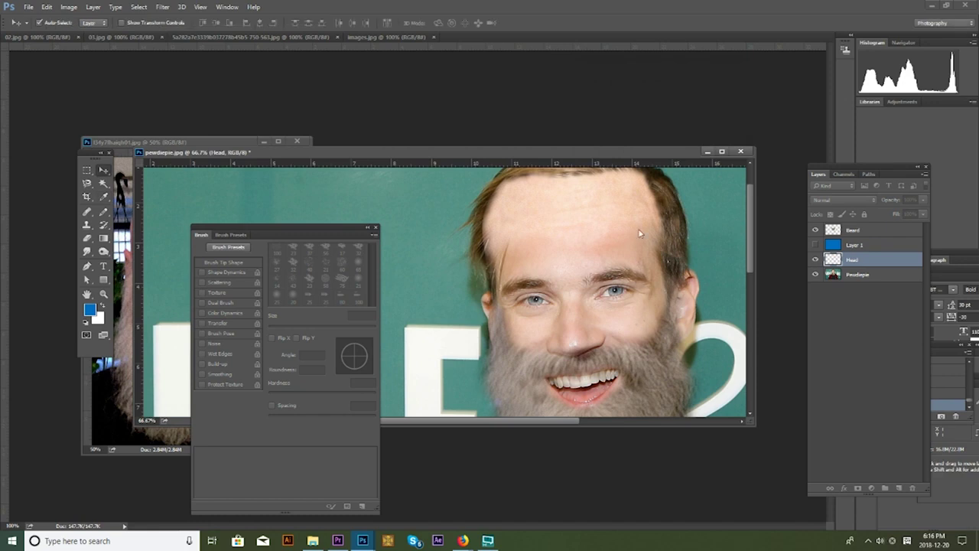
pyautogui.press('e')
pyautogui.click(815, 260)
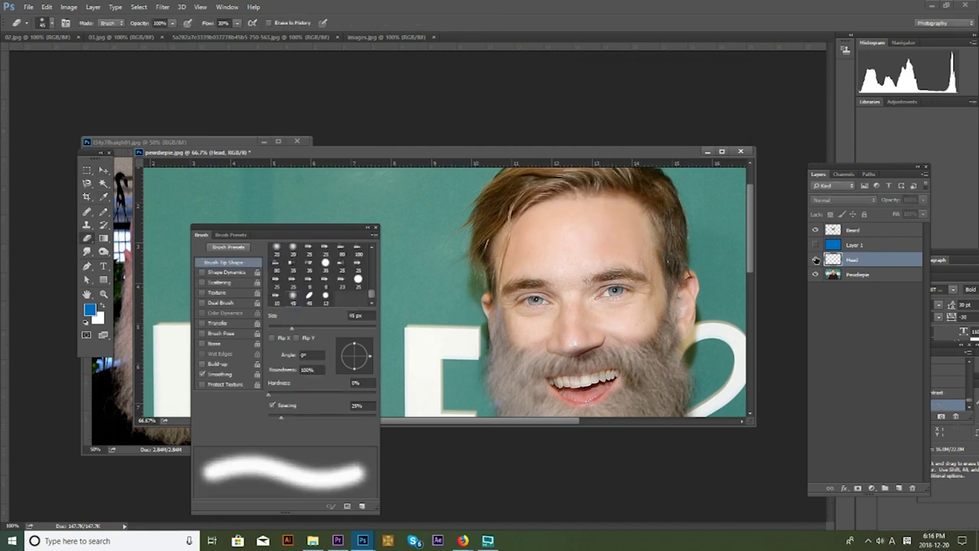
pyautogui.press(']')
pyautogui.press(']')
pyautogui.press(']')
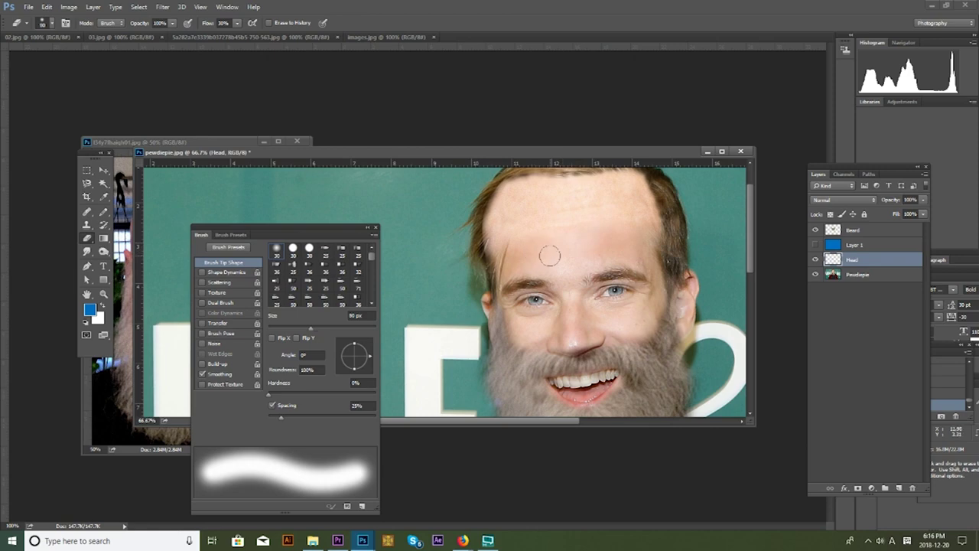
pyautogui.press('v')
pyautogui.hscroll(2, 551, 256)
pyautogui.hscroll(2, 566, 199)
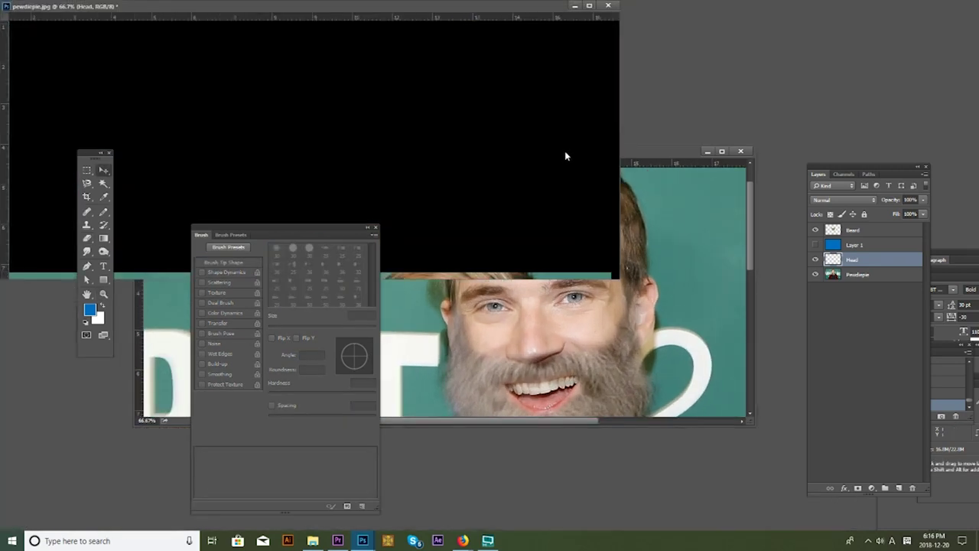
pyautogui.doubleClick(566, 152)
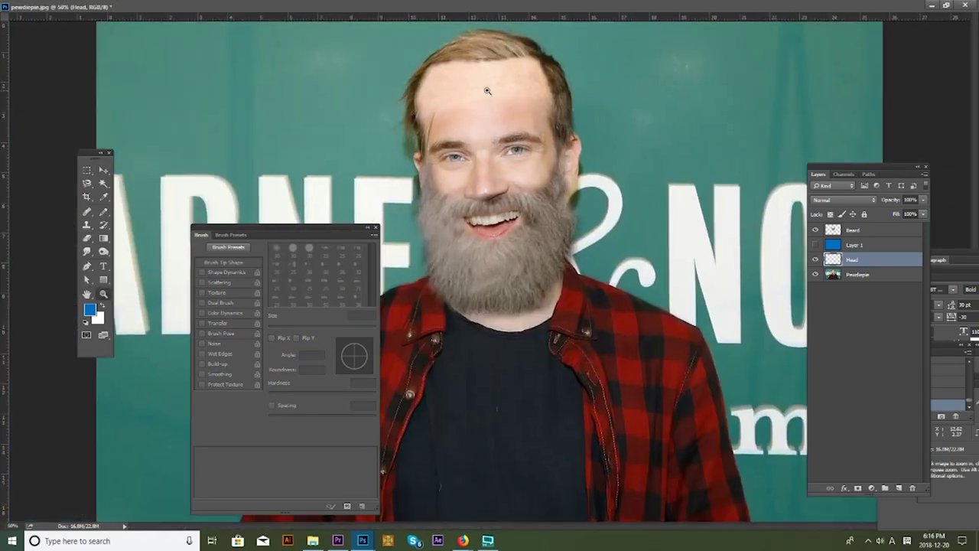
pyautogui.click(487, 90)
pyautogui.press('f')
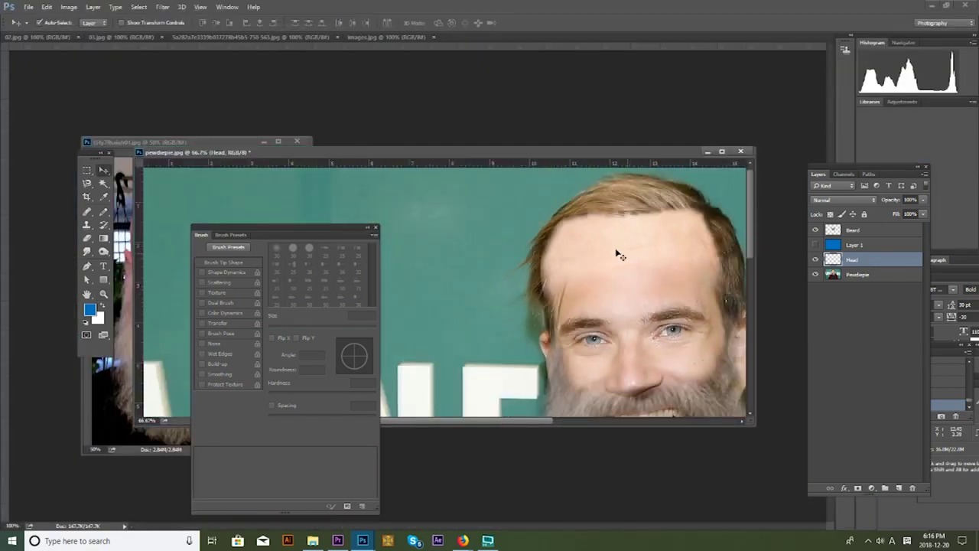
# Step: Apply Color Balance of +29 red and +17 green to warm the bald scalp
pyautogui.click(68, 7)
pyautogui.click(230, 88)
pyautogui.moveTo(746, 136); pyautogui.dragTo(758, 133)
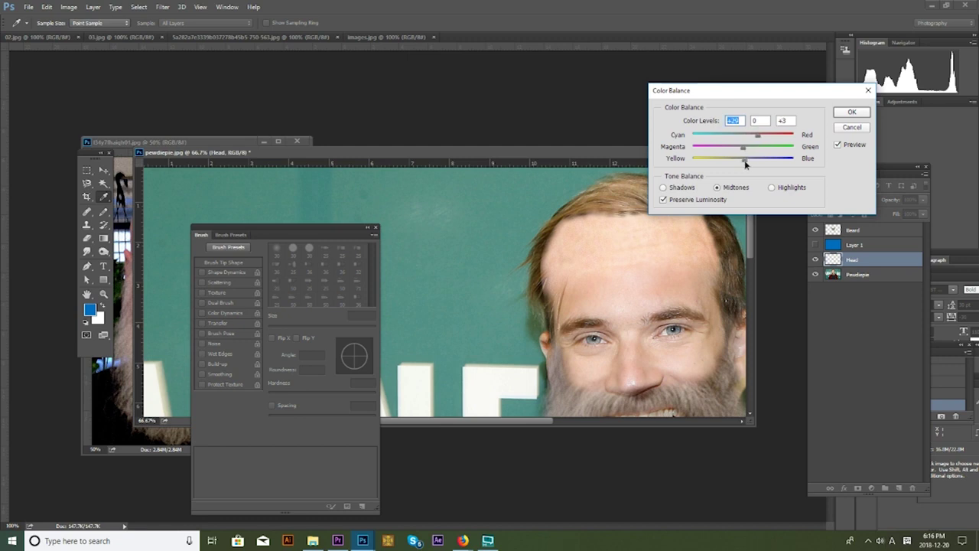
pyautogui.moveTo(748, 162); pyautogui.dragTo(745, 161)
pyautogui.click(851, 114)
# Step: Erase the Head layer along the left hairline and forehead edge with a 30 px eraser
pyautogui.press('e')
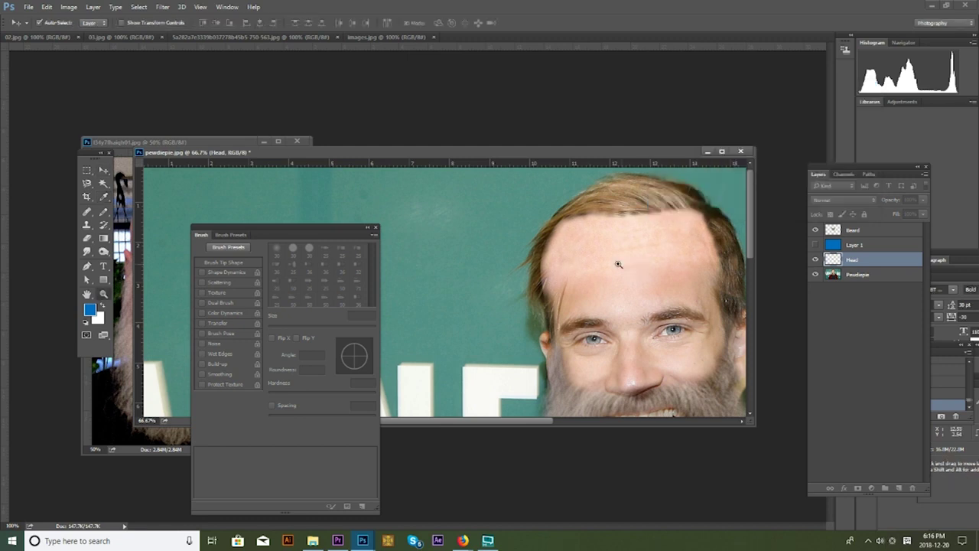
pyautogui.hotkey('ctrl', '+')
pyautogui.press('[')
pyautogui.press('[')
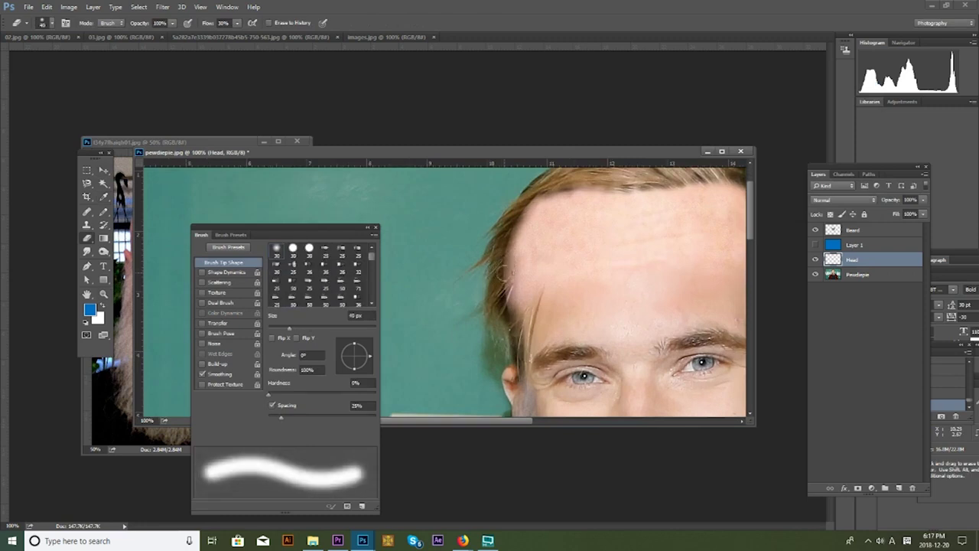
pyautogui.press('[')
pyautogui.press('[')
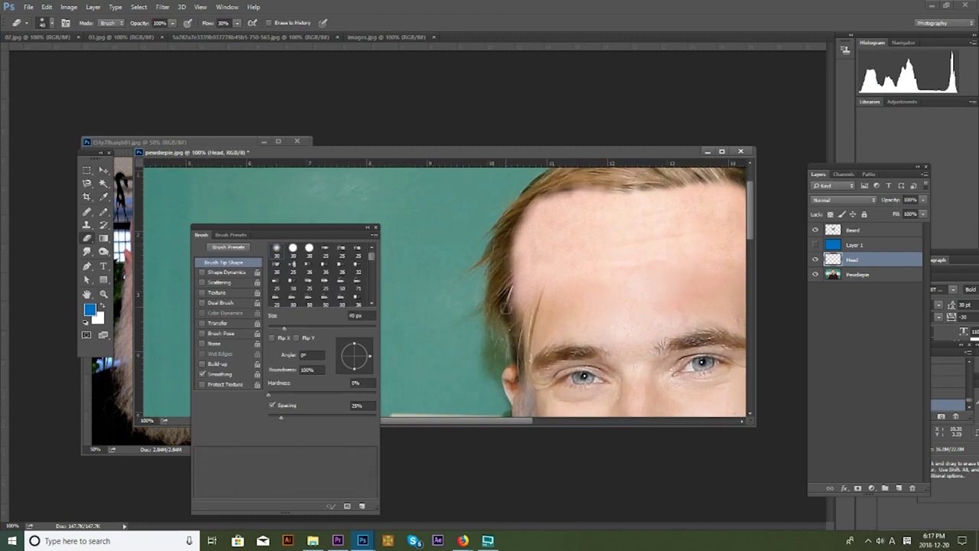
pyautogui.press('[')
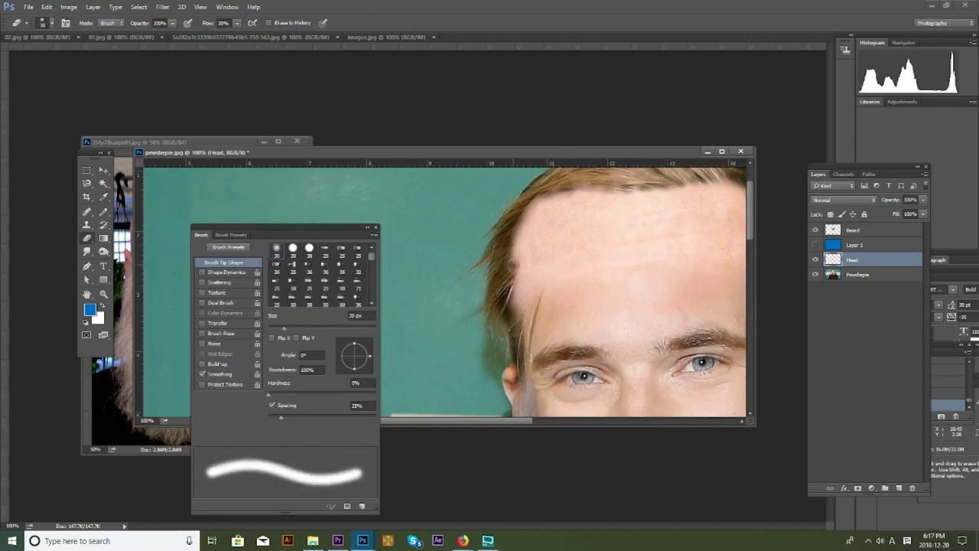
pyautogui.moveTo(515, 238)
pyautogui.mouseDown()
pyautogui.moveTo(528, 208)
pyautogui.moveTo(516, 256)
pyautogui.mouseUp()
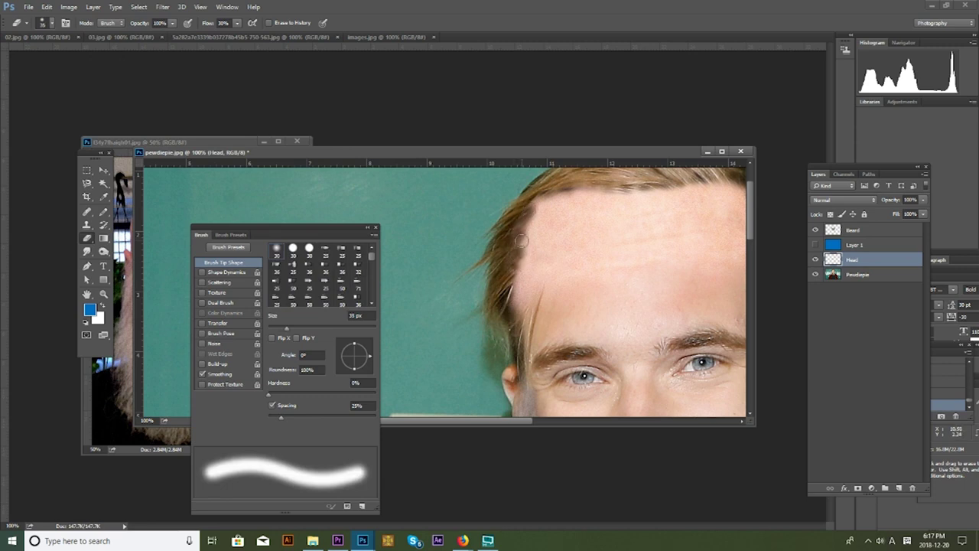
pyautogui.moveTo(536, 204)
pyautogui.mouseDown()
pyautogui.moveTo(514, 274)
pyautogui.moveTo(517, 304)
pyautogui.moveTo(519, 265)
pyautogui.mouseUp()
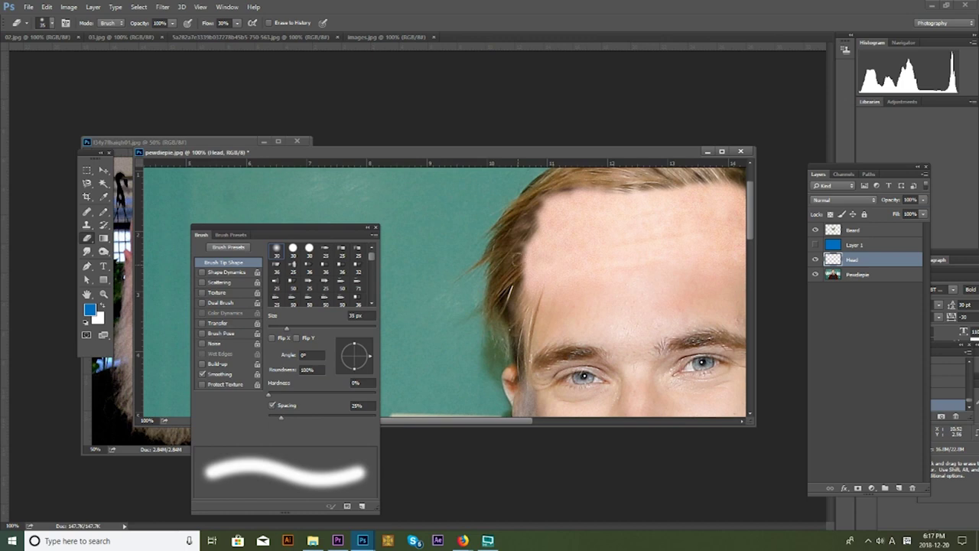
# Step: Switch the eraser to a hard 15 px round brush, then back to a soft 35 px one
pyautogui.click(52, 23)
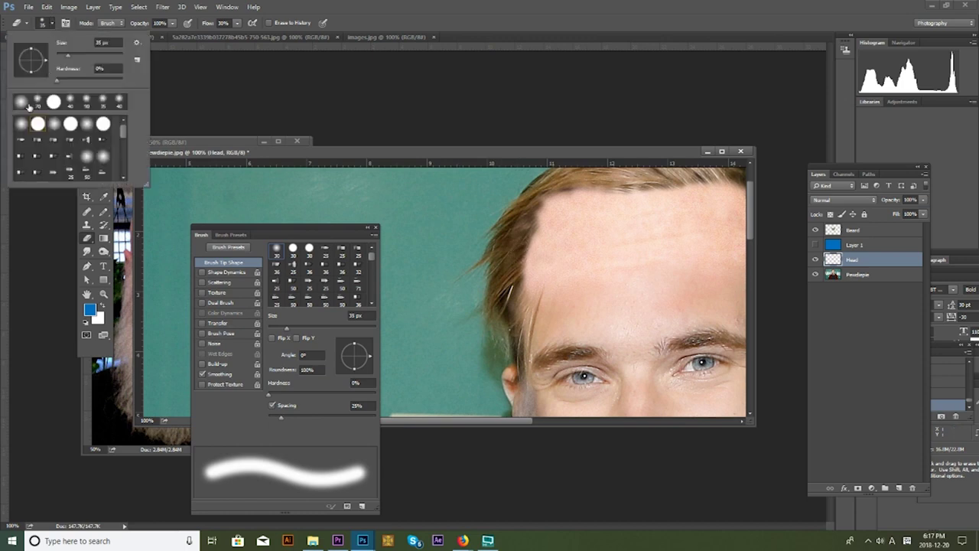
pyautogui.click(54, 101)
pyautogui.press('Return')
pyautogui.press('[')
pyautogui.press('[')
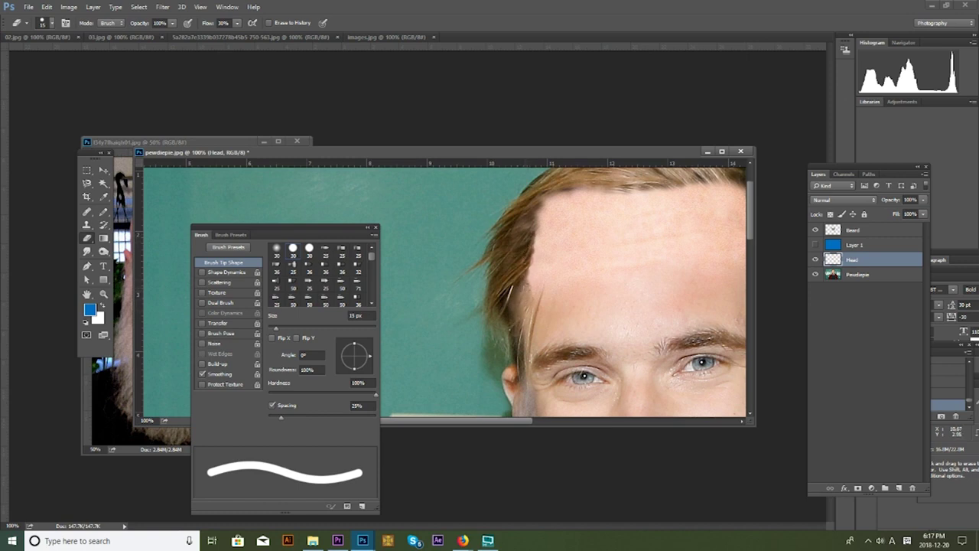
pyautogui.click(52, 23)
pyautogui.click(37, 101)
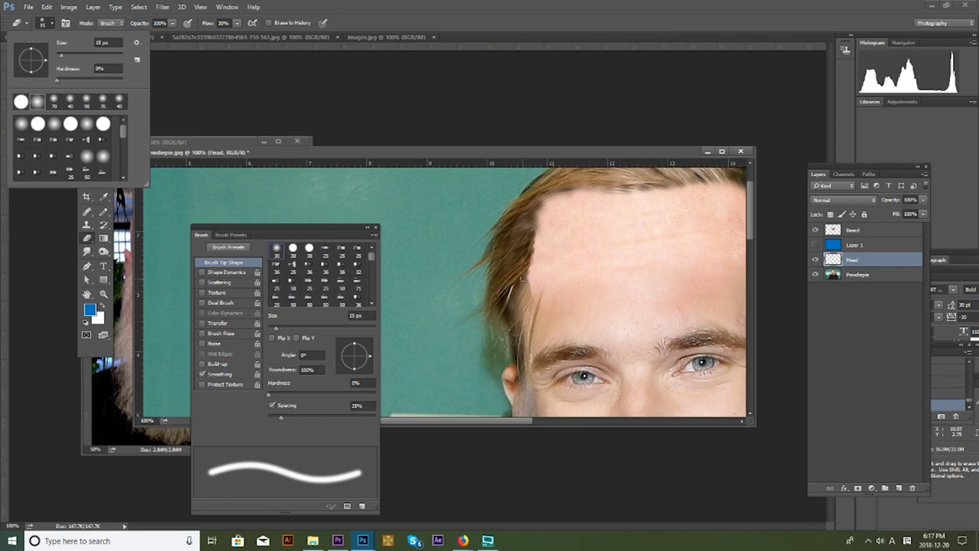
pyautogui.press('Escape')
pyautogui.press(']')
pyautogui.press(']')
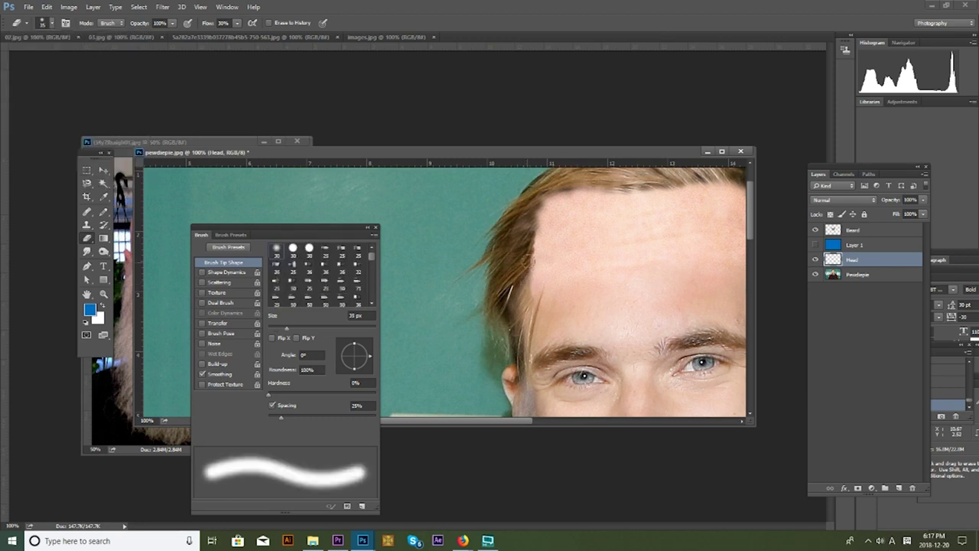
pyautogui.press('z')
pyautogui.keyDown('alt'); pyautogui.click(534, 205); pyautogui.keyUp('alt')
# Step: Maximize the photo and darken the left temple near the hairline using Clone Stamp, Eraser and Burn
pyautogui.press('v')
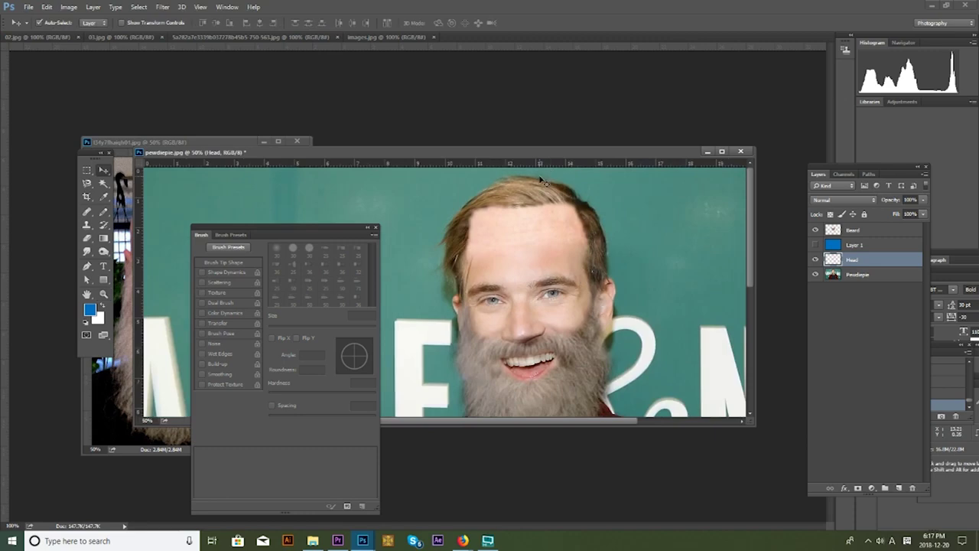
pyautogui.doubleClick(515, 157)
pyautogui.press('s')
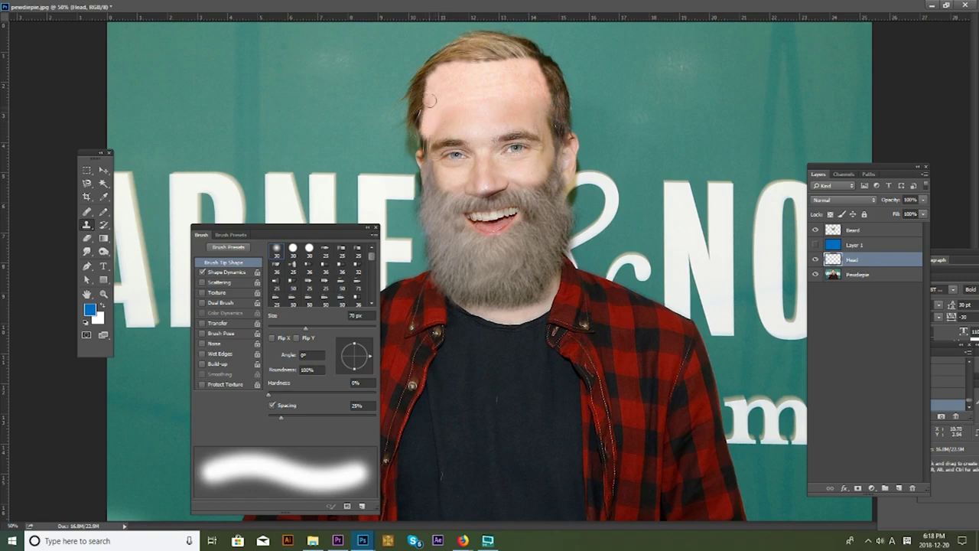
pyautogui.press('e')
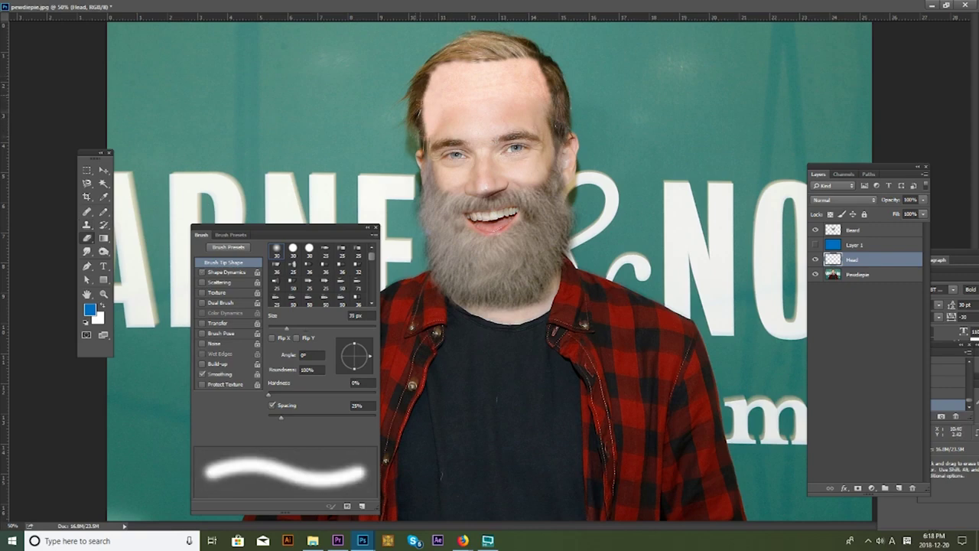
pyautogui.click(102, 251)
pyautogui.press(']')
pyautogui.press(']')
pyautogui.press(']')
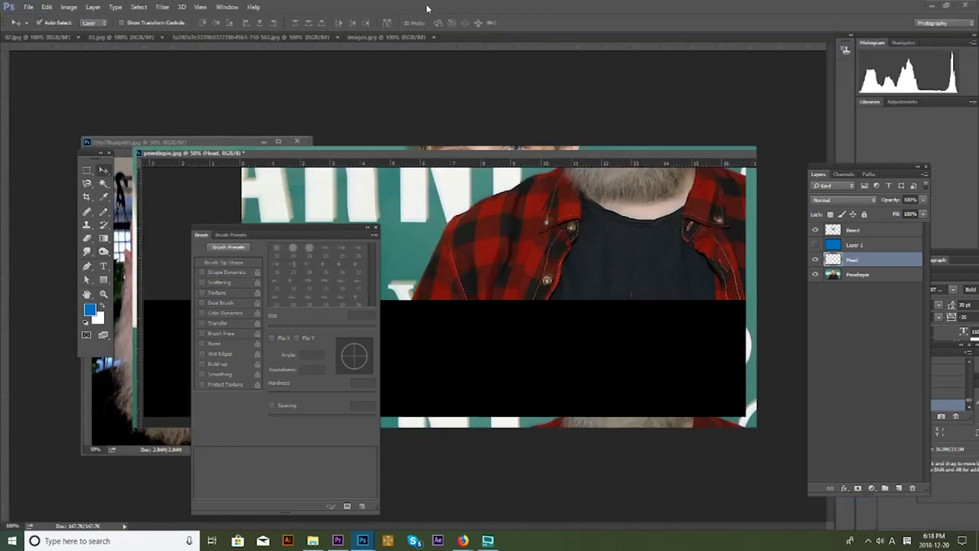
# Step: Cool the Head layer with Color Balance (-18, 0, -42), shifting it toward cyan and yellow
pyautogui.click(69, 7)
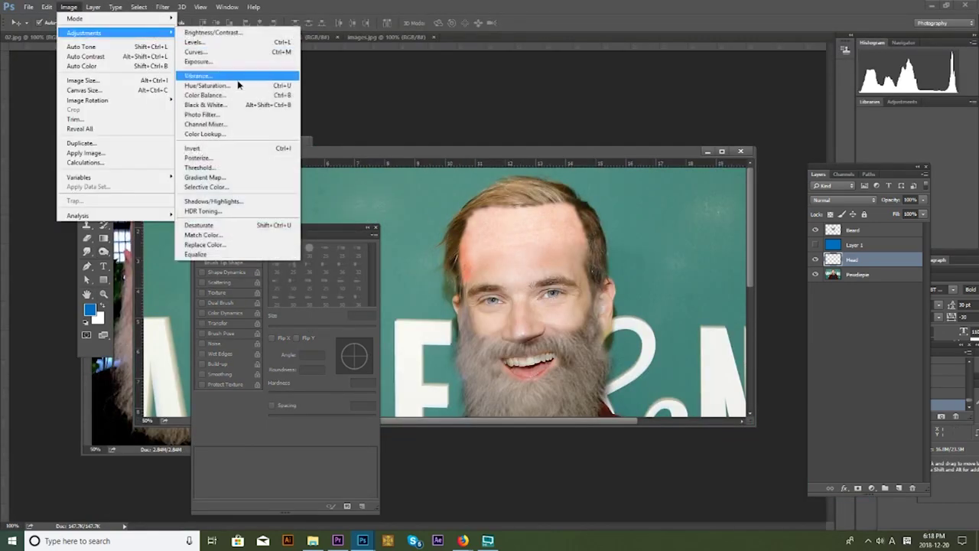
pyautogui.click(230, 85)
pyautogui.moveTo(743, 134); pyautogui.dragTo(740, 136)
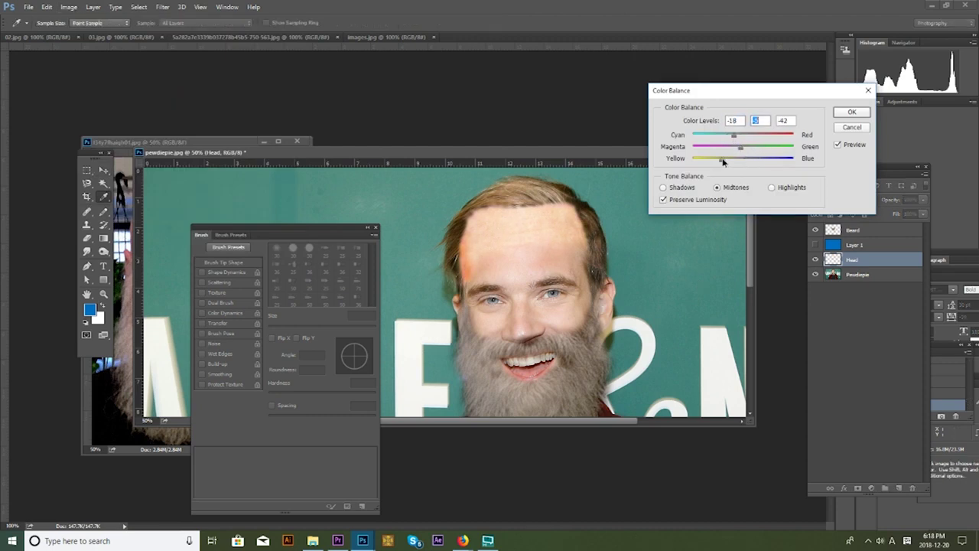
pyautogui.moveTo(741, 160); pyautogui.dragTo(733, 158)
pyautogui.click(851, 112)
pyautogui.keyDown('ctrl'); pyautogui.click(470, 254); pyautogui.keyUp('ctrl')
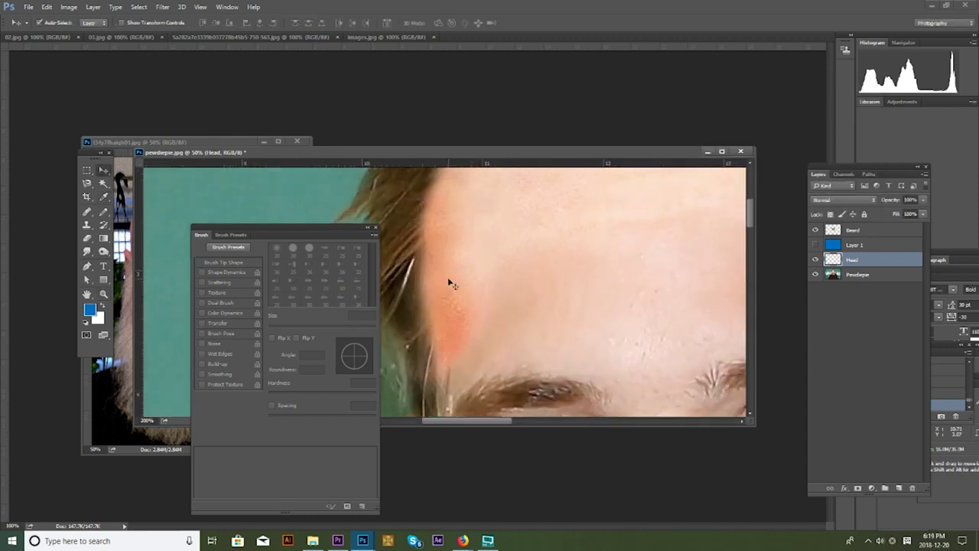
pyautogui.hotkey('ctrl', '-')
# Step: Lower the Reds saturation with Hue/Saturation, then zoom into the forehead
pyautogui.click(69, 7)
pyautogui.moveTo(85, 32)
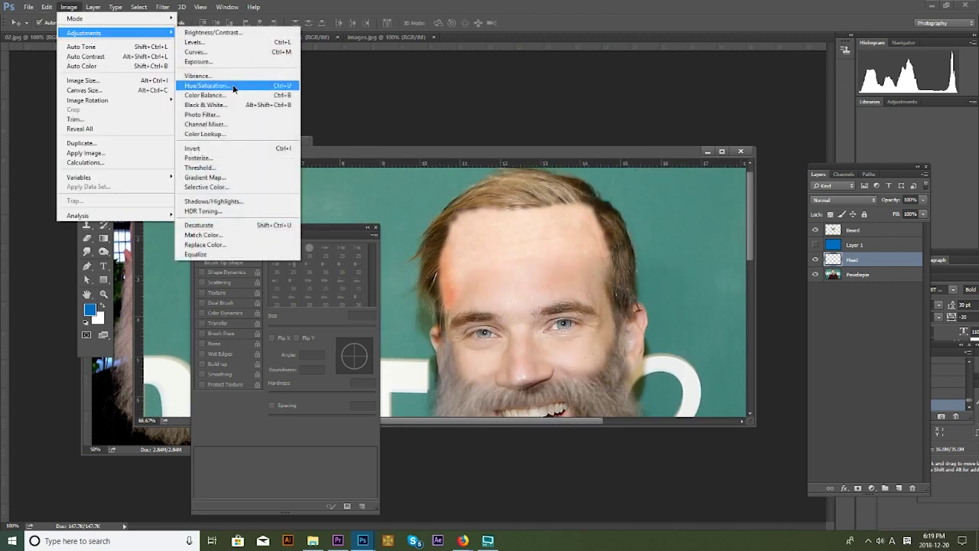
pyautogui.click(207, 84)
pyautogui.click(689, 327)
pyautogui.moveTo(726, 385); pyautogui.dragTo(710, 389)
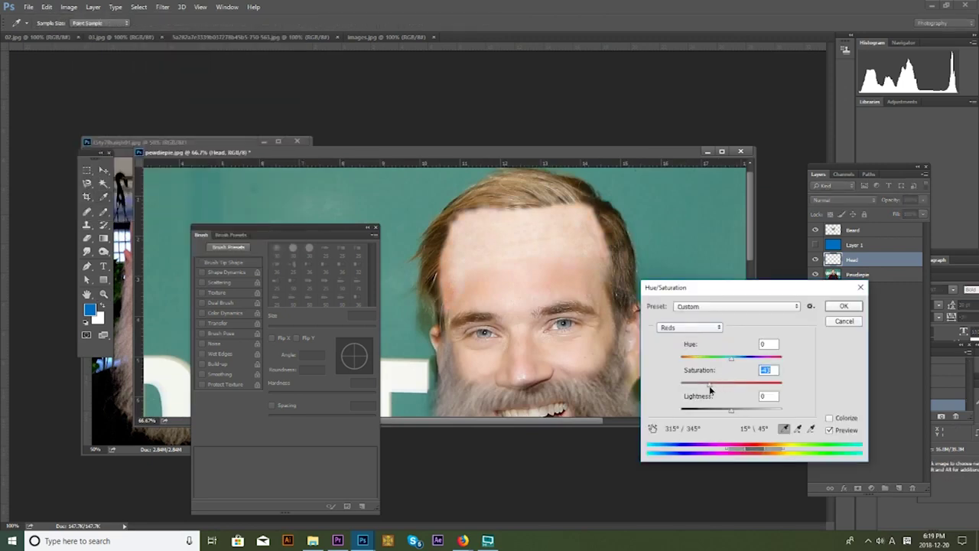
pyautogui.click(837, 306)
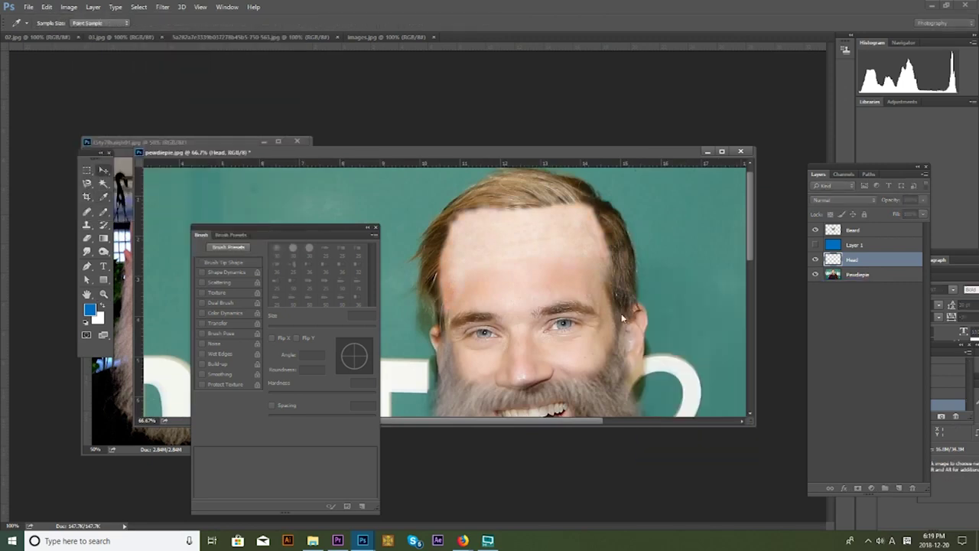
pyautogui.press('z')
pyautogui.click(459, 220)
pyautogui.click(459, 220)
pyautogui.press('e')
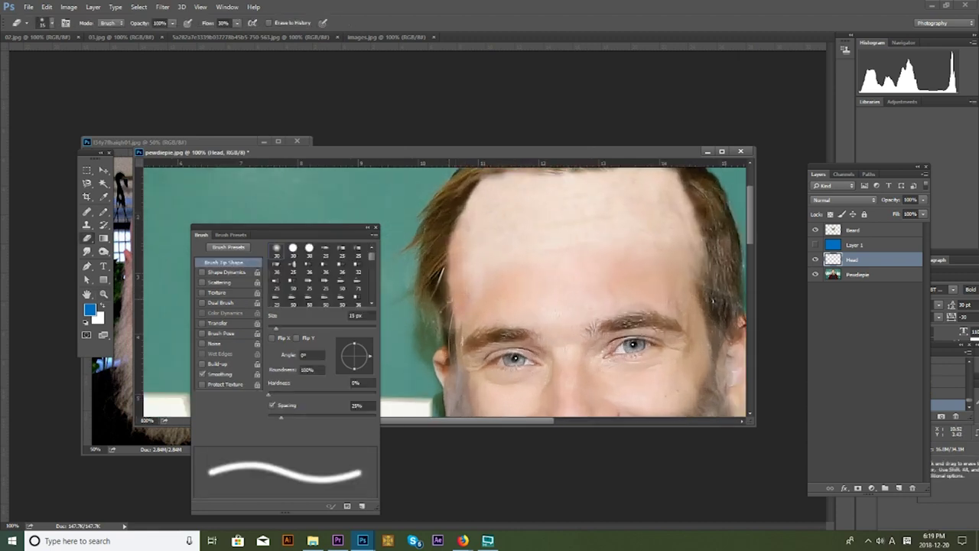
# Step: Erase and dodge the bald forehead's edges on the Head layer to soften and lighten them
pyautogui.press('v')
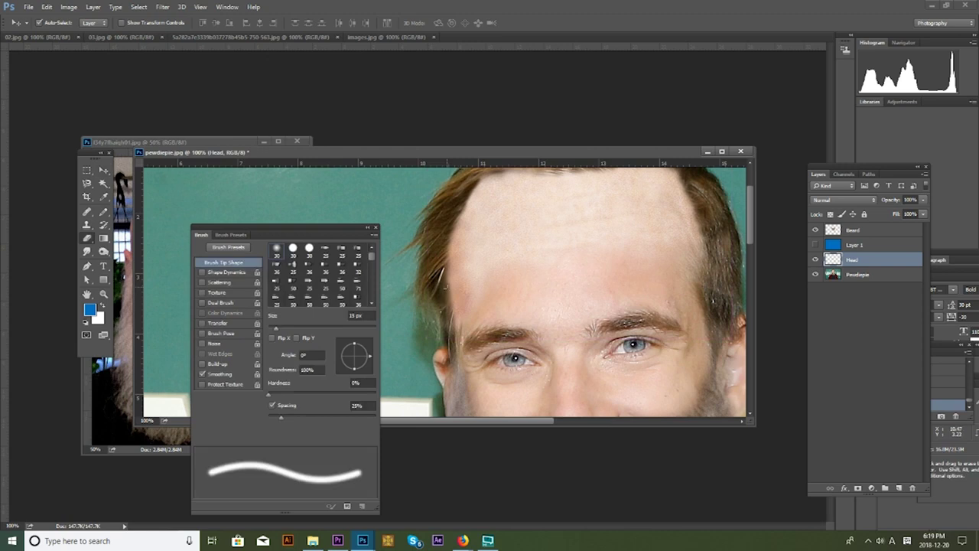
pyautogui.press('e')
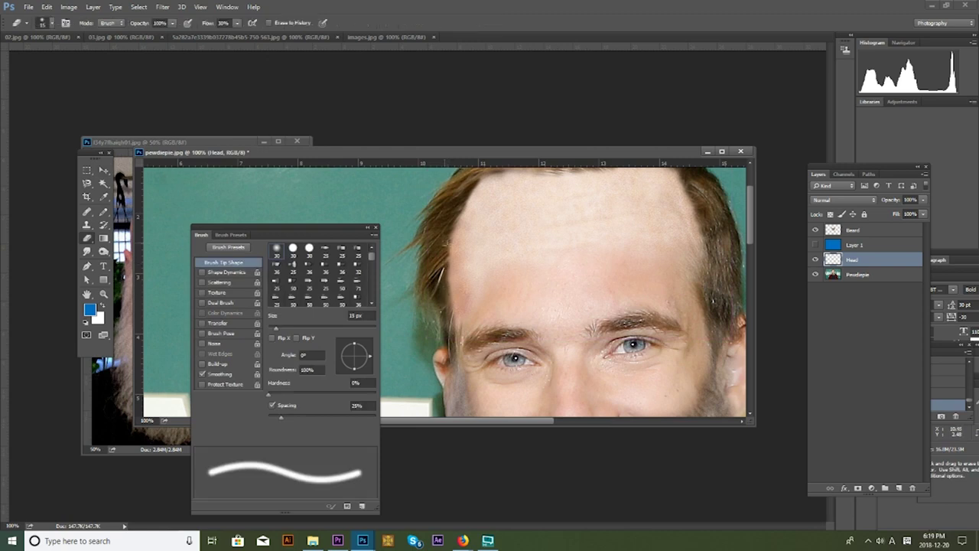
pyautogui.press('z')
pyautogui.keyDown('alt'); pyautogui.click(563, 286); pyautogui.keyUp('alt')
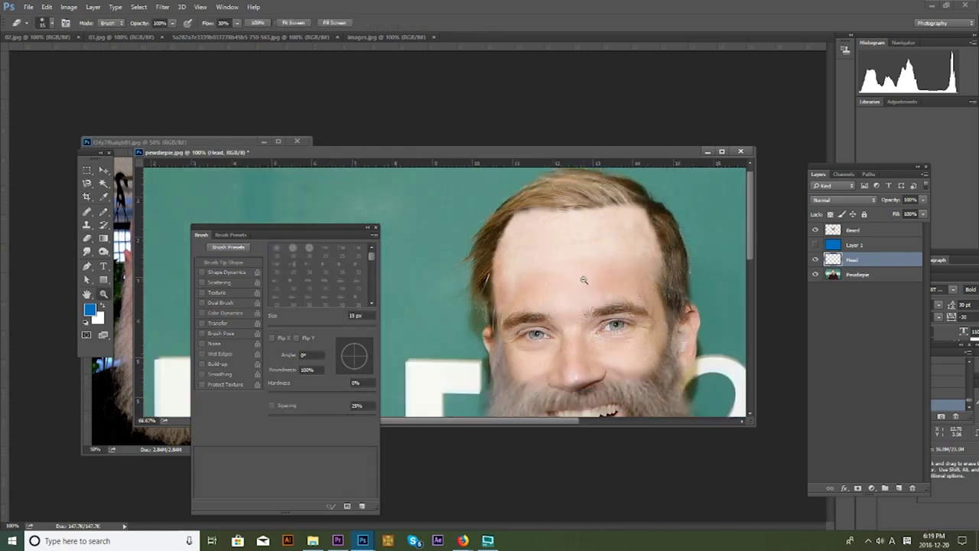
pyautogui.press('o')
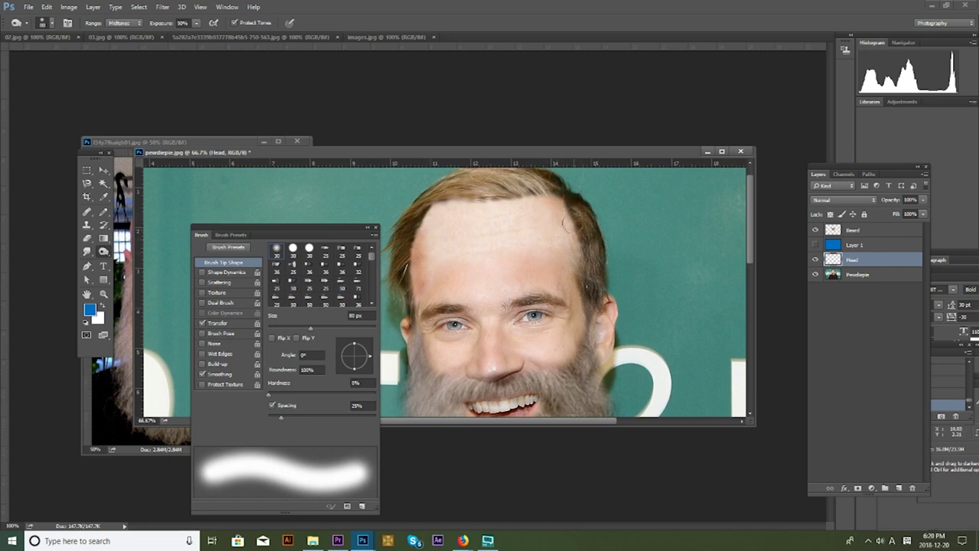
pyautogui.press('z')
pyautogui.keyDown('alt'); pyautogui.click(413, 223); pyautogui.keyUp('alt')
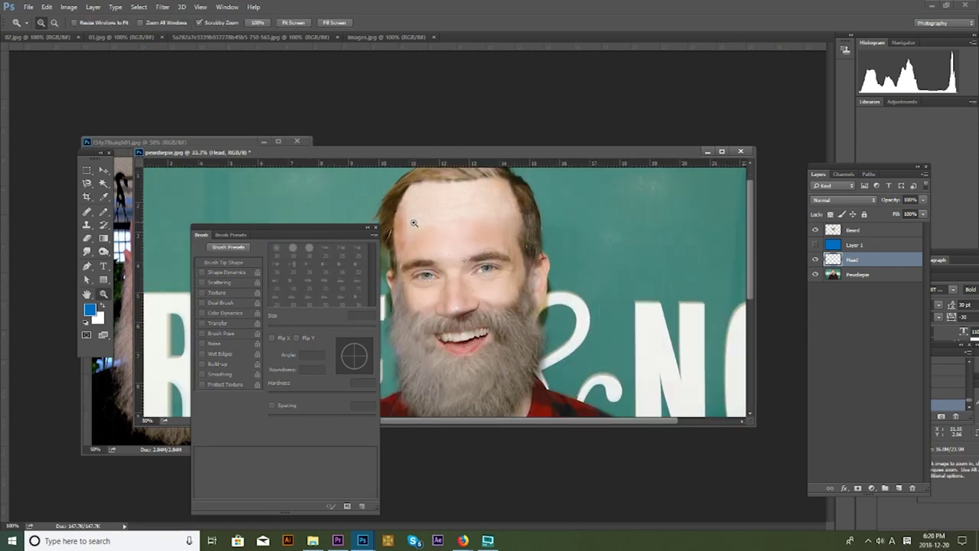
# Step: Duplicate the original Pewdiepie photo layer with Ctrl+J
pyautogui.click(413, 223)
pyautogui.press('v')
pyautogui.click(853, 274)
pyautogui.hotkey('ctrl', 'j')
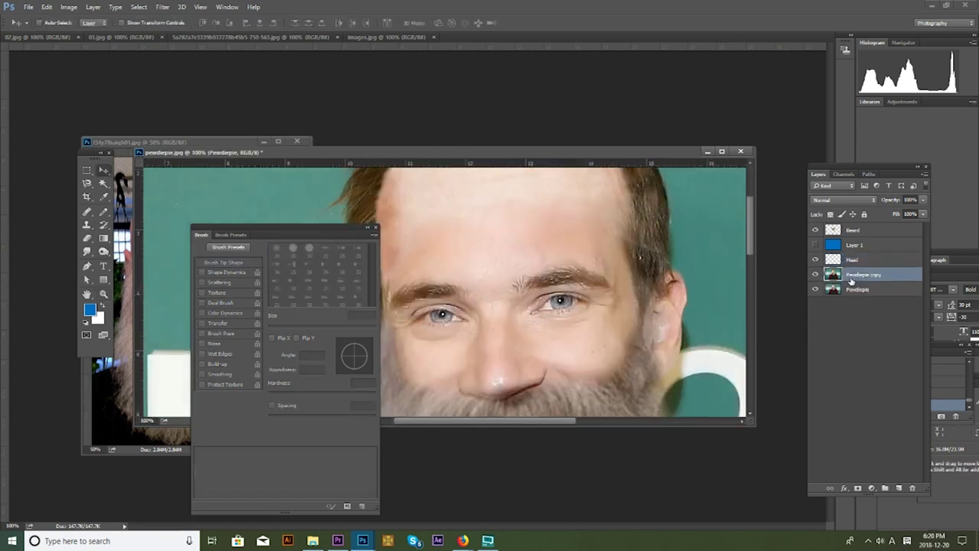
# Step: Sample skin on the Pewdiepie copy for cloning, then reselect the Head layer
pyautogui.press('s')
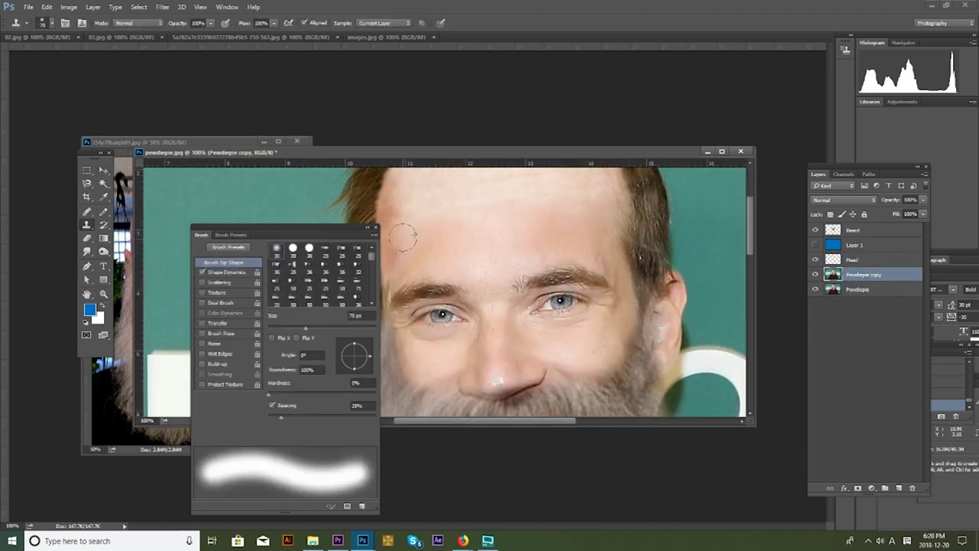
pyautogui.press('v')
pyautogui.hotkey('ctrl', ']')
pyautogui.press('j')
pyautogui.keyDown('alt'); pyautogui.click(411, 254); pyautogui.keyUp('alt')
pyautogui.hotkey('ctrl', '[')
pyautogui.press('z')
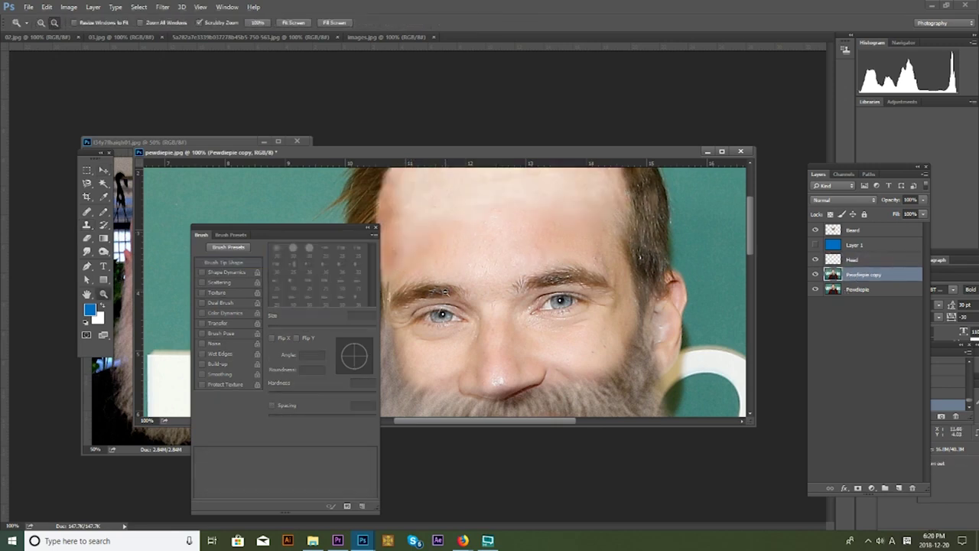
pyautogui.hotkey('ctrl', '-')
pyautogui.hotkey('ctrl', '-')
pyautogui.click(434, 260)
pyautogui.hotkey('alt', ']')
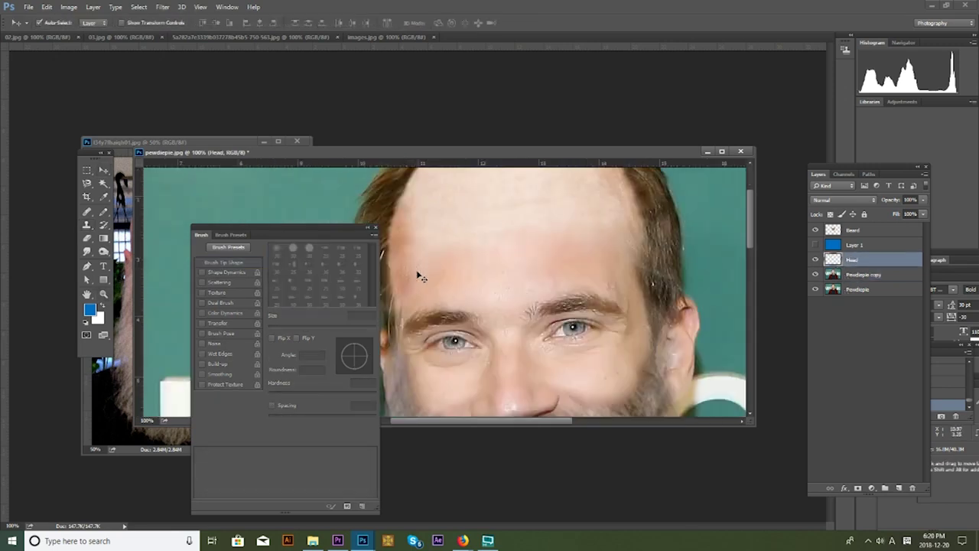
# Step: Erase the forehead's dark smudge with an 80 px eraser, then revert the stroke in History
pyautogui.press('e')
pyautogui.press(']')
pyautogui.press(']')
pyautogui.press(']')
pyautogui.press(']')
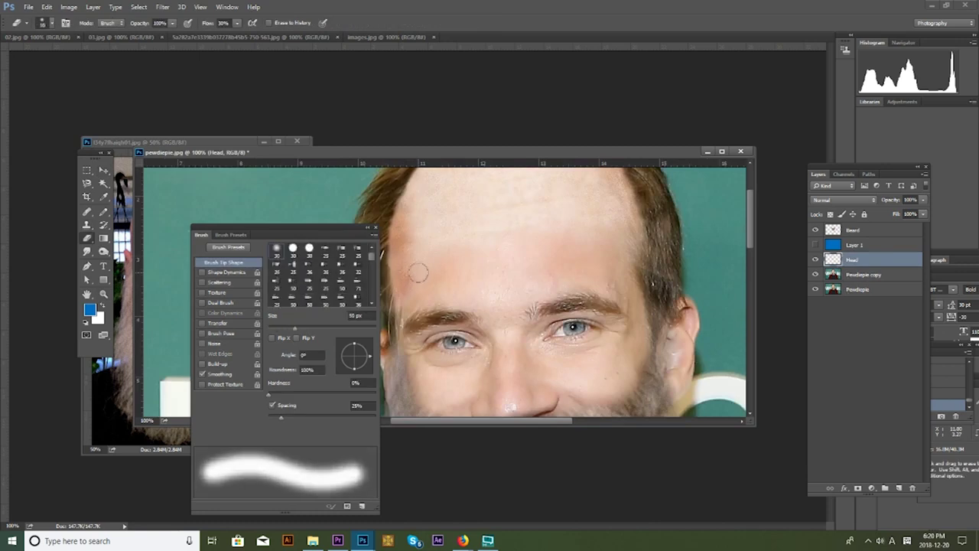
pyautogui.press(']')
pyautogui.press(']')
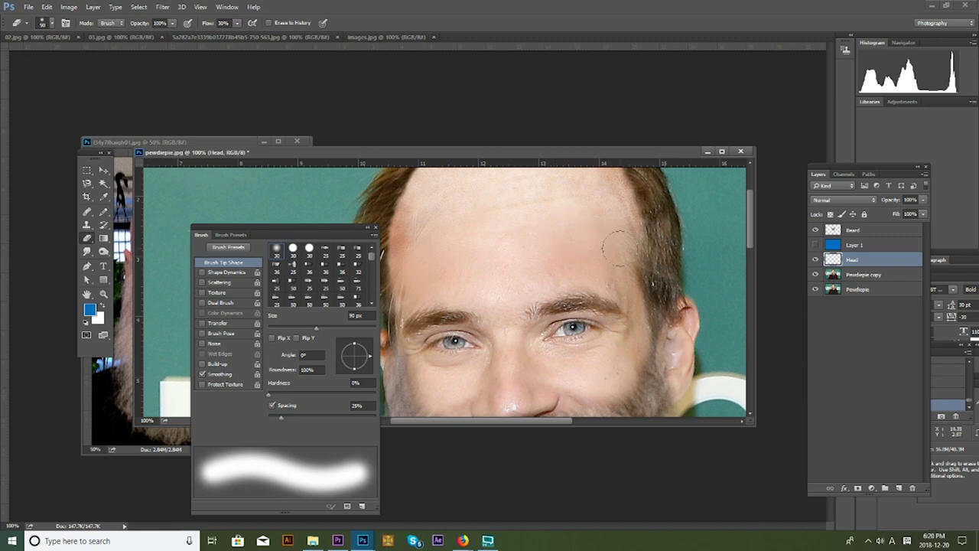
pyautogui.press('z')
pyautogui.keyDown('alt'); pyautogui.click(483, 301); pyautogui.keyUp('alt')
pyautogui.keyDown('alt'); pyautogui.click(442, 273); pyautogui.keyUp('alt')
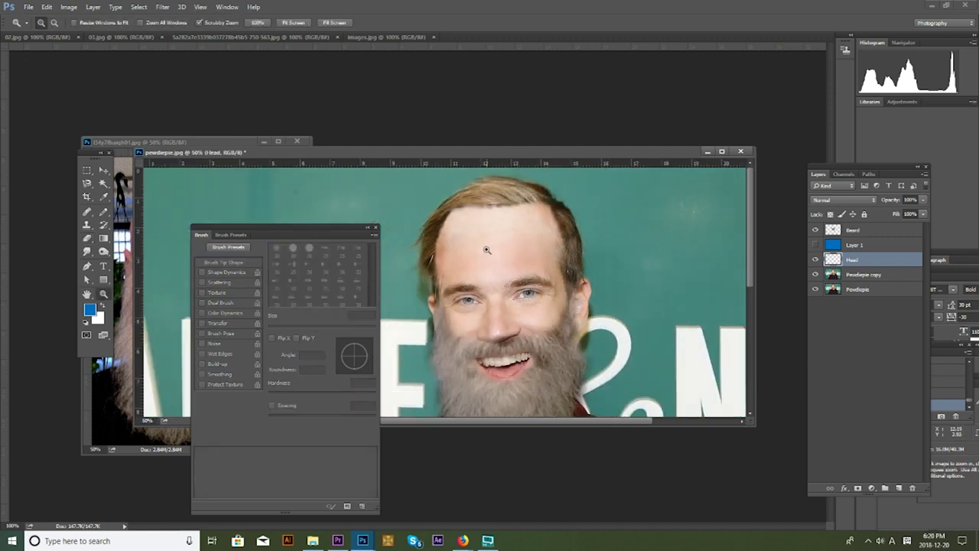
pyautogui.press('e')
pyautogui.click(533, 212)
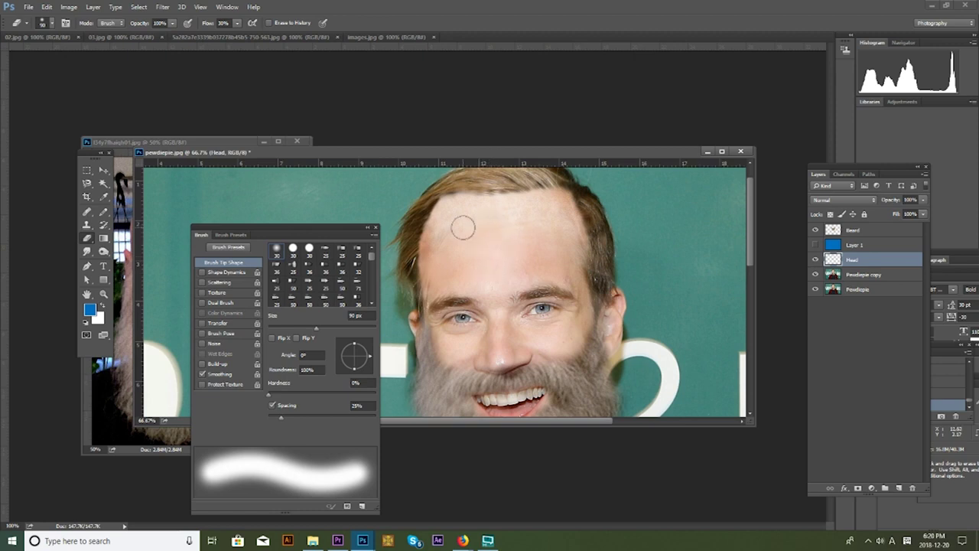
pyautogui.click(970, 411)
pyautogui.click(905, 380)
# Step: Clone skin texture over the forehead, adjusting the clone brush size
pyautogui.press('s')
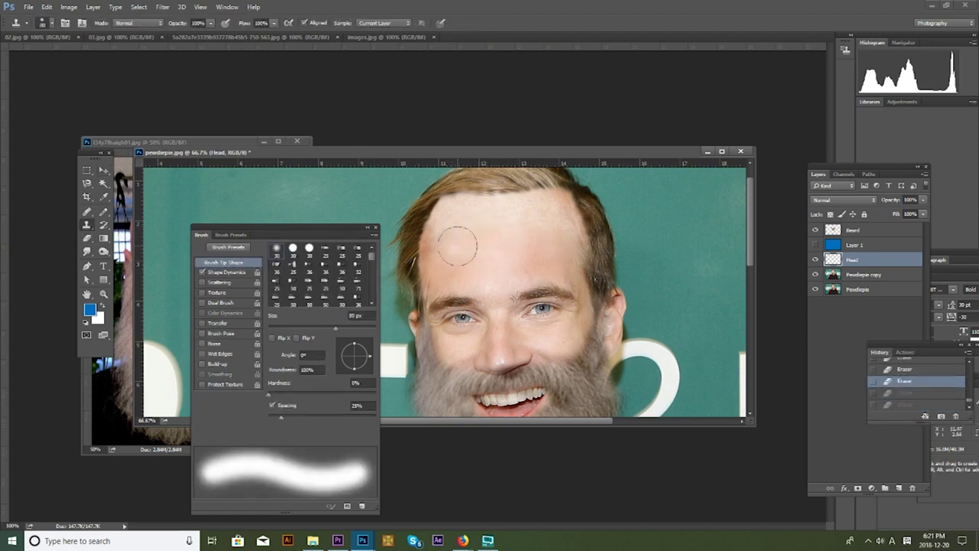
pyautogui.moveTo(465, 241)
pyautogui.mouseDown()
pyautogui.moveTo(503, 230)
pyautogui.moveTo(534, 246)
pyautogui.moveTo(529, 256)
pyautogui.mouseUp()
pyautogui.press(']')
pyautogui.press(']')
pyautogui.press(']')
pyautogui.press('[')
pyautogui.press('[')
pyautogui.press('[')
pyautogui.press('z')
pyautogui.keyDown('alt'); pyautogui.click(472, 255); pyautogui.keyUp('alt')
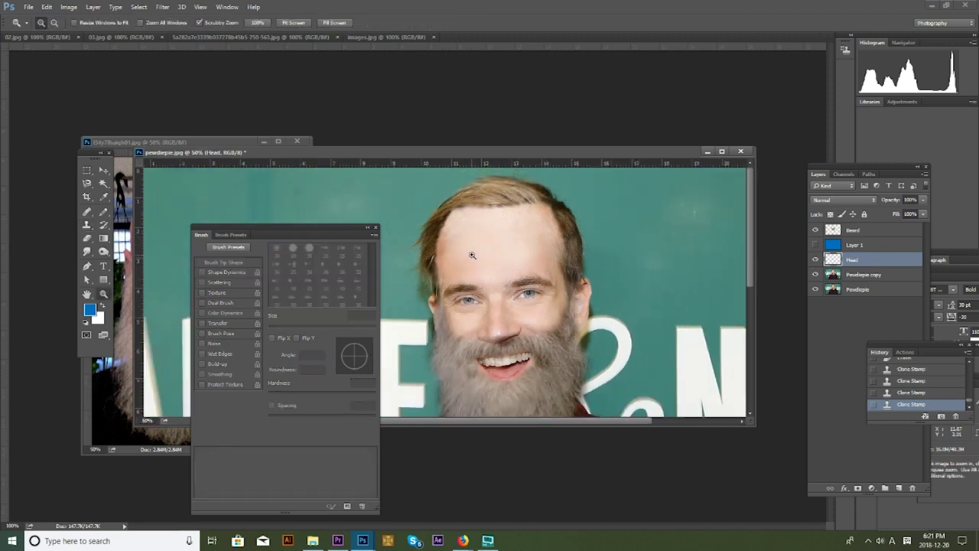
pyautogui.press('s')
# Step: Make further eraser and clone-stamp passes along the left hairline, then review the face full screen
pyautogui.press('v')
pyautogui.press('e')
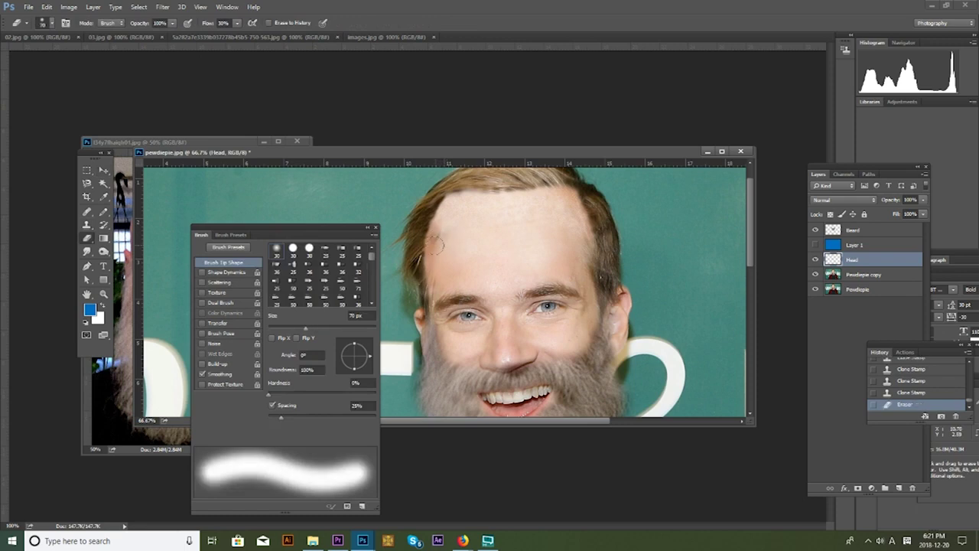
pyautogui.press('v')
pyautogui.press('s')
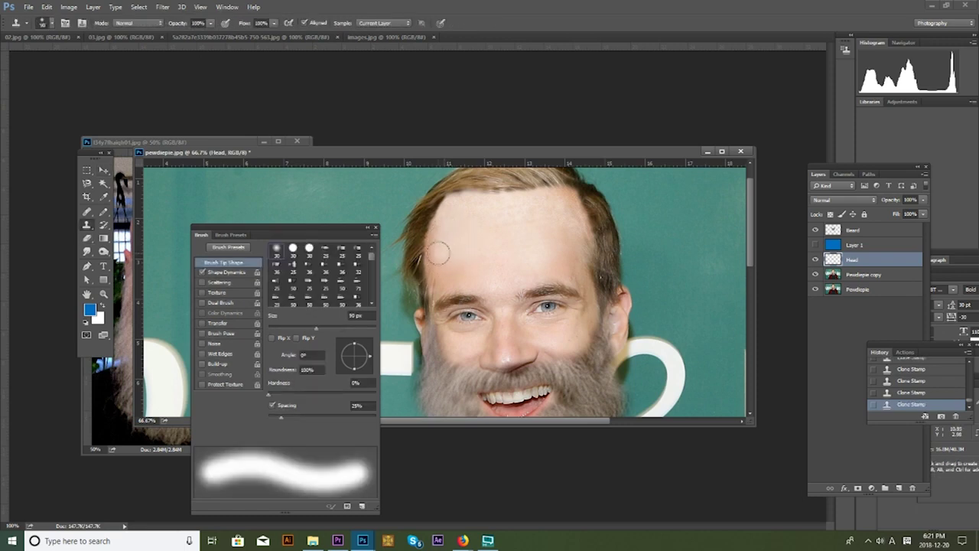
pyautogui.press('v')
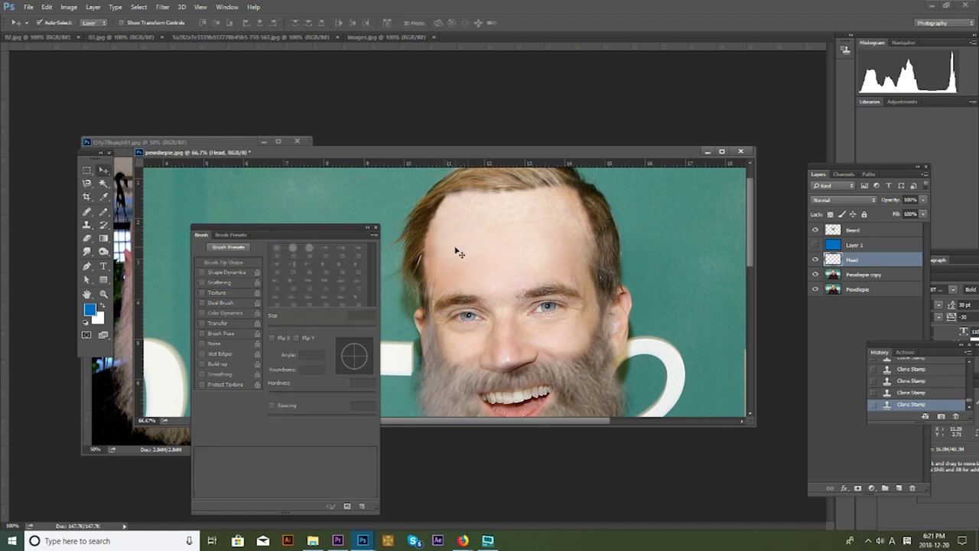
pyautogui.press('s')
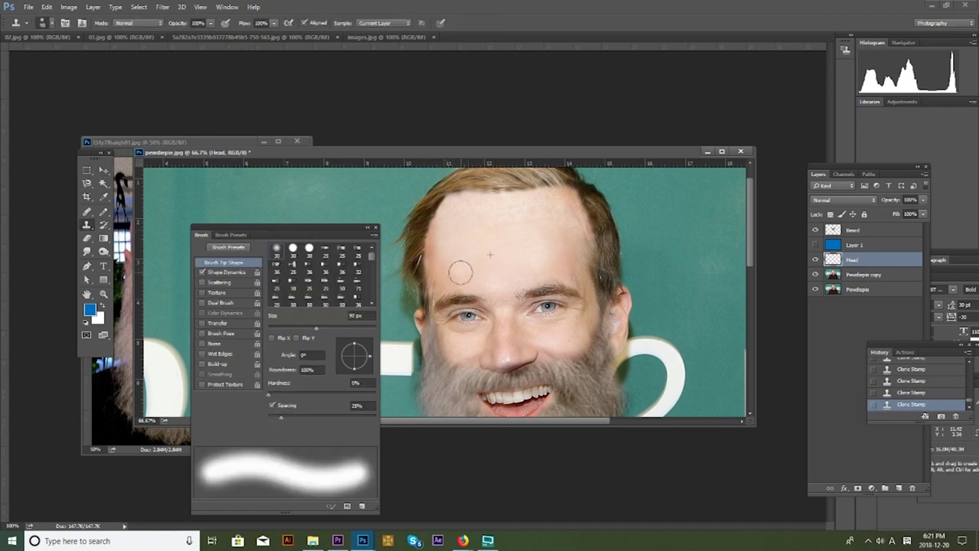
pyautogui.press('z')
pyautogui.keyDown('alt'); pyautogui.click(481, 284); pyautogui.keyUp('alt')
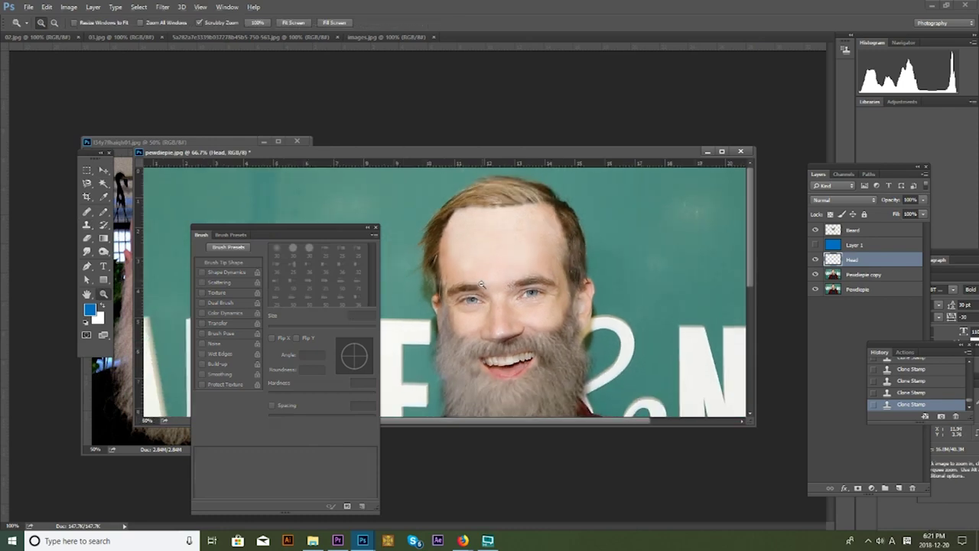
pyautogui.click(469, 264)
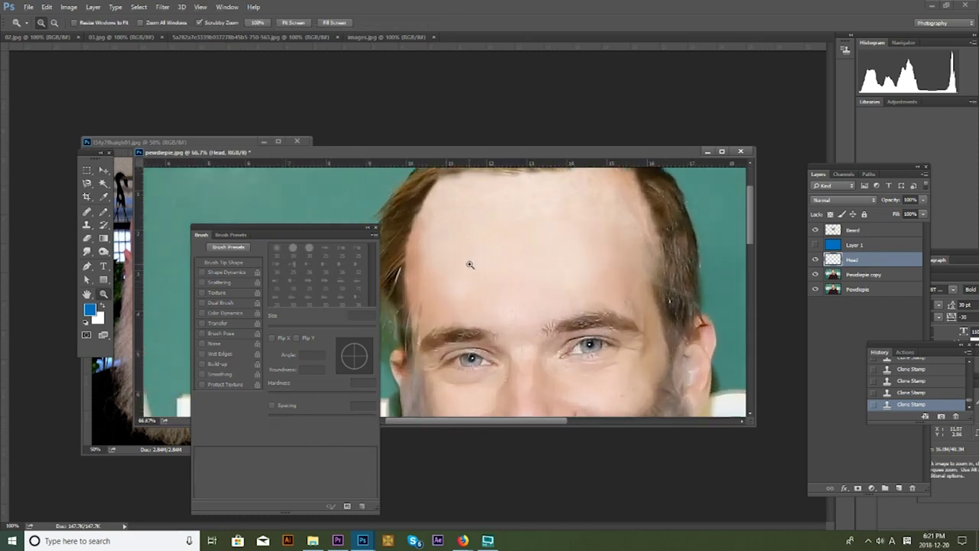
pyautogui.press('super+Up')
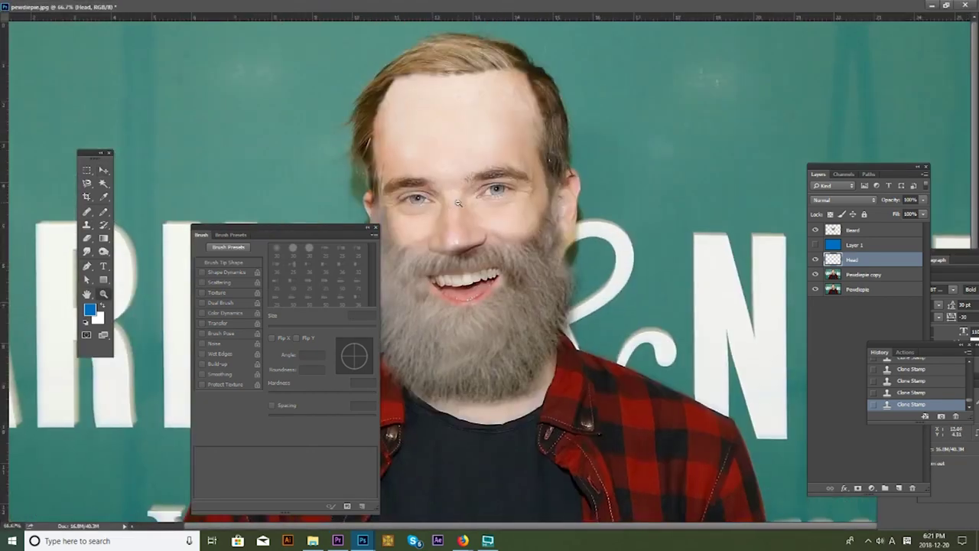
# Step: Burn the bald forehead's left edge beside the hairline with a 20–25 px brush
pyautogui.keyDown('alt'); pyautogui.click(458, 202); pyautogui.keyUp('alt')
pyautogui.moveTo(459, 208); pyautogui.dragTo(508, 83)
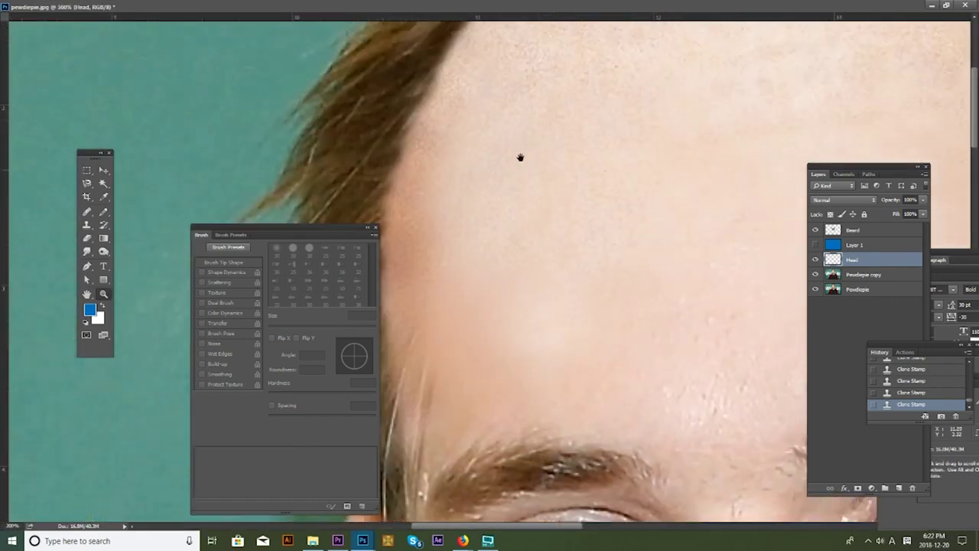
pyautogui.moveTo(508, 84); pyautogui.dragTo(520, 158)
pyautogui.moveTo(258, 233); pyautogui.dragTo(117, 295)
pyautogui.click(103, 251)
pyautogui.moveTo(431, 204); pyautogui.dragTo(432, 164)
pyautogui.moveTo(444, 108); pyautogui.dragTo(440, 136)
pyautogui.moveTo(440, 137); pyautogui.dragTo(436, 164)
pyautogui.press('[')
# Step: Zoom out to the whole face and leave full-screen mode
pyautogui.hotkey('ctrl', '-')
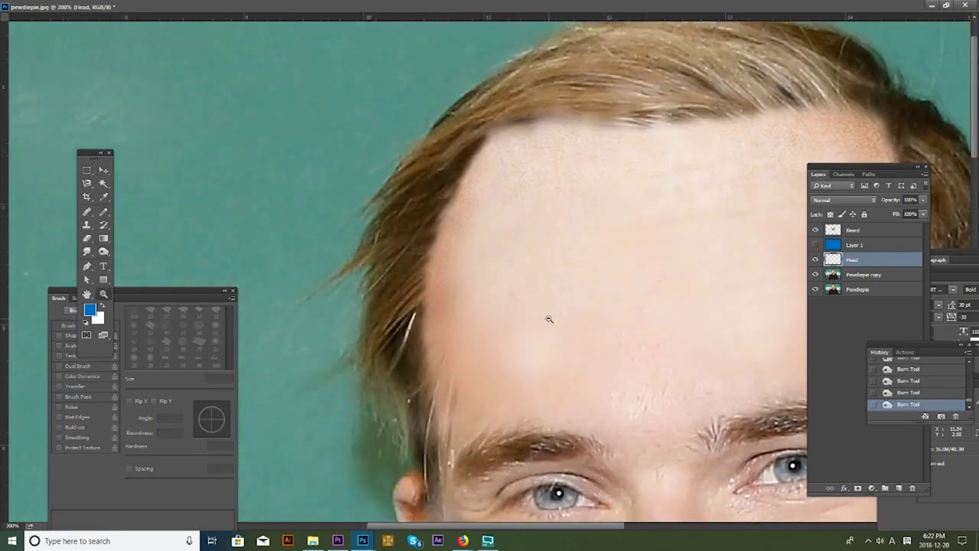
pyautogui.hotkey('ctrl', '-')
pyautogui.hotkey('ctrl', '-')
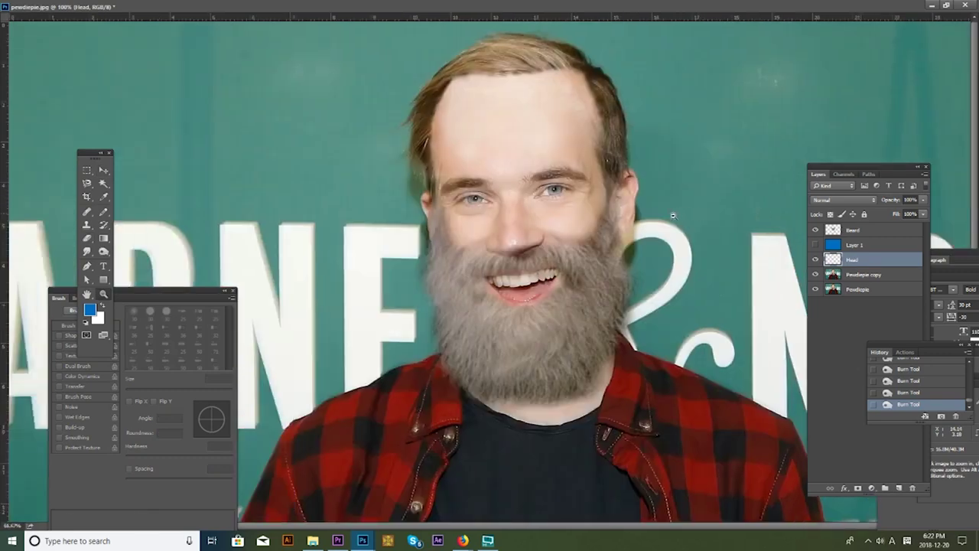
pyautogui.press('f')
pyautogui.click(70, 7)
pyautogui.moveTo(84, 33)
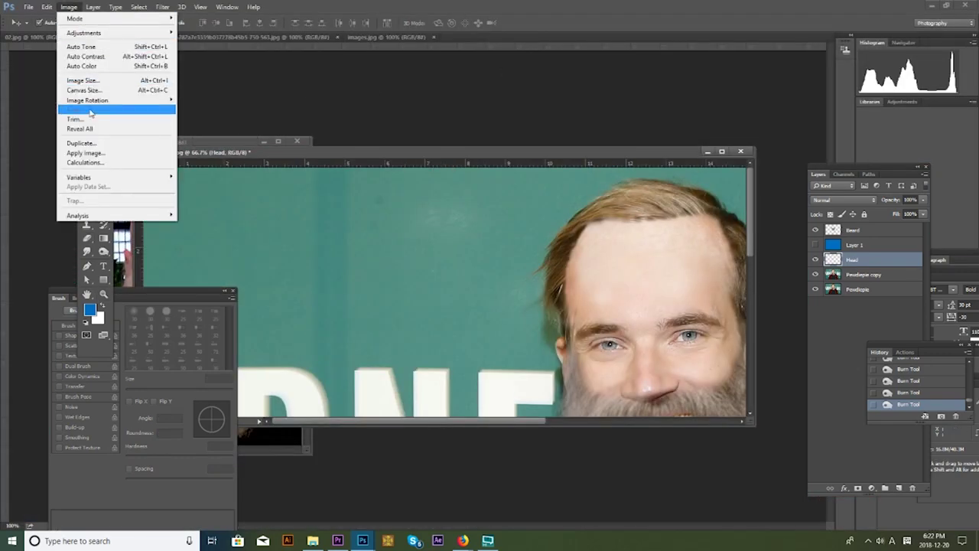
# Step: Cancel a first Replace Color attempt and select the Pewdiepie copy layer
pyautogui.click(235, 243)
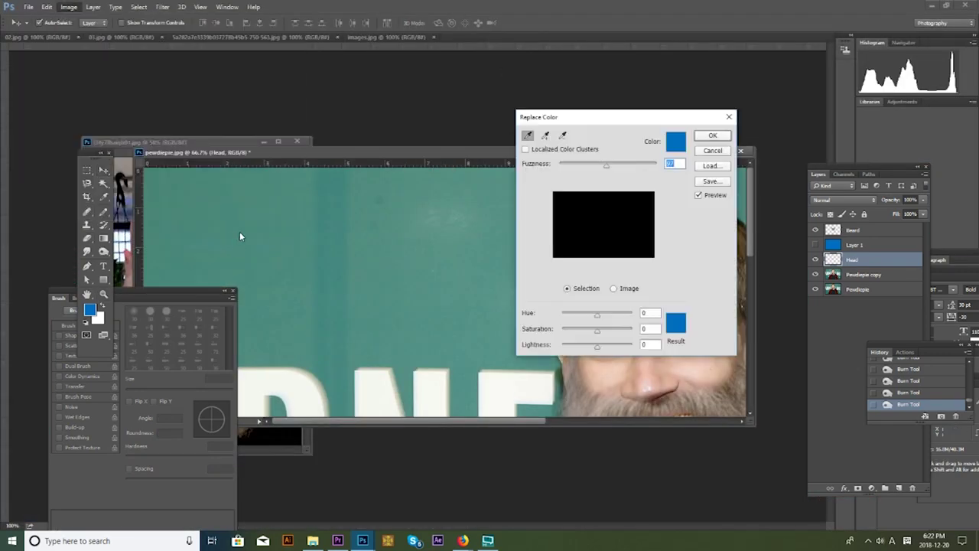
pyautogui.moveTo(551, 117); pyautogui.dragTo(254, 62)
pyautogui.click(644, 205)
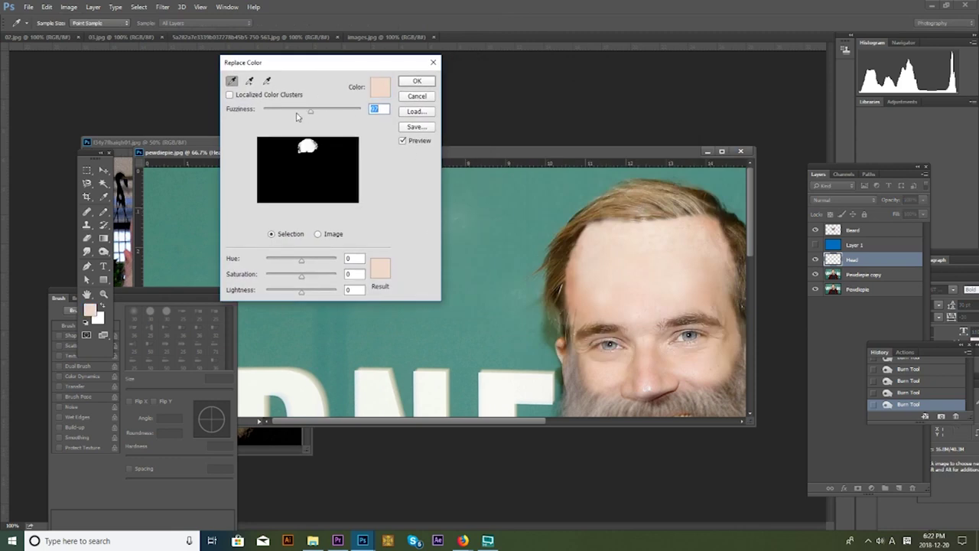
pyautogui.press('Escape')
pyautogui.click(864, 274)
# Step: Open Replace Color on the Pewdiepie copy and sample the brown hair tones
pyautogui.click(69, 7)
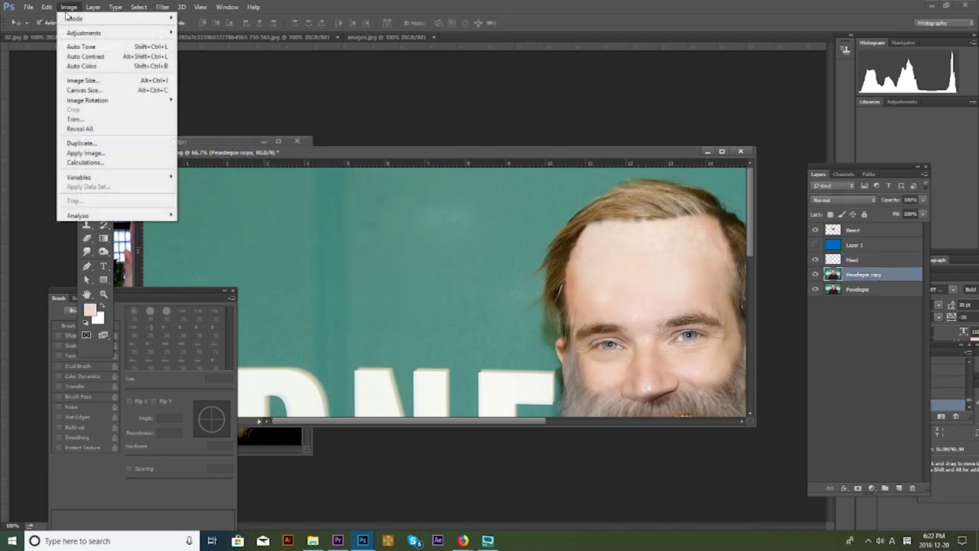
pyautogui.click(228, 245)
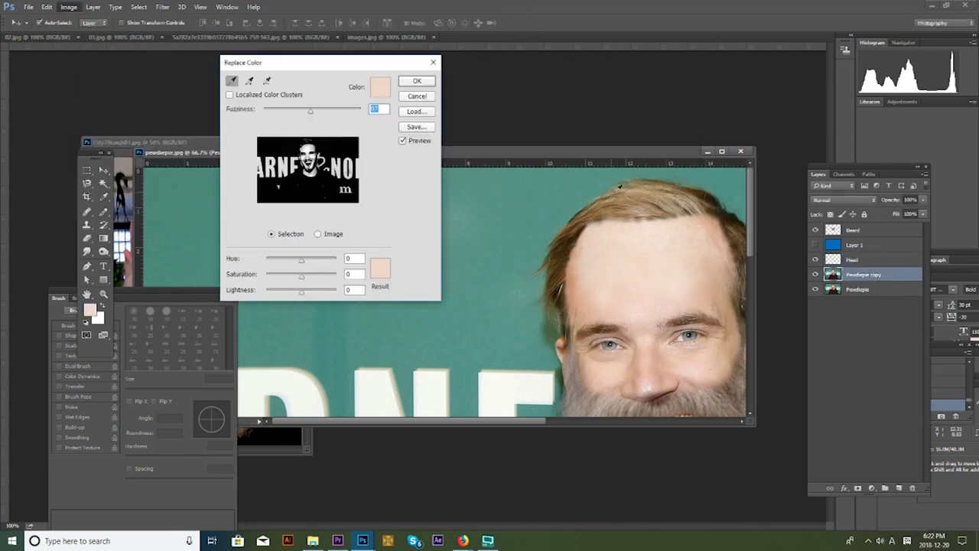
pyautogui.click(636, 188)
pyautogui.click(632, 184)
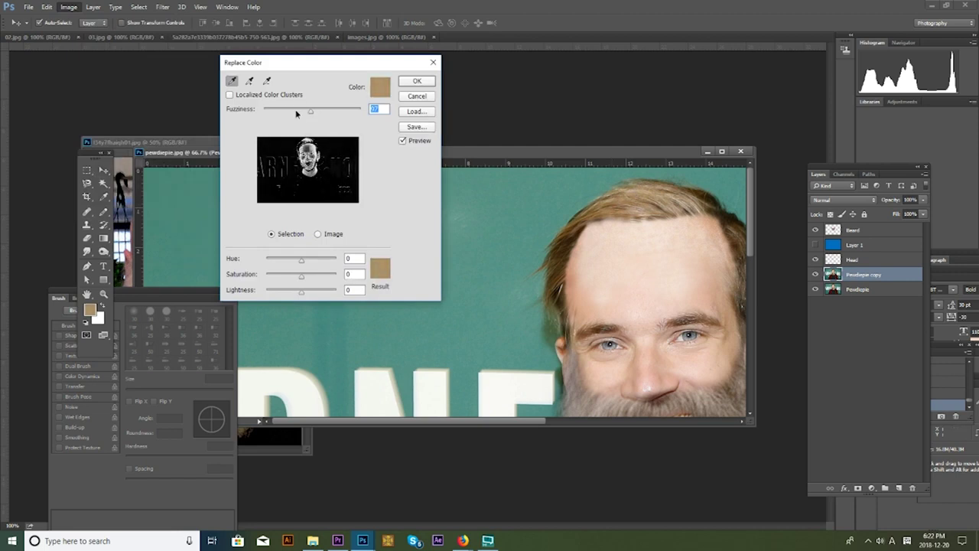
pyautogui.click(632, 182)
pyautogui.click(673, 191)
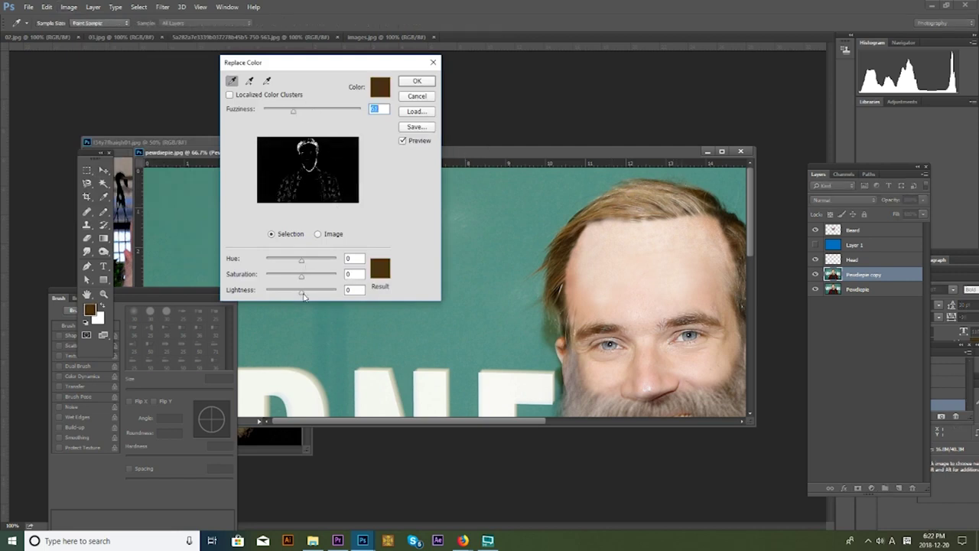
pyautogui.moveTo(304, 296); pyautogui.dragTo(310, 294)
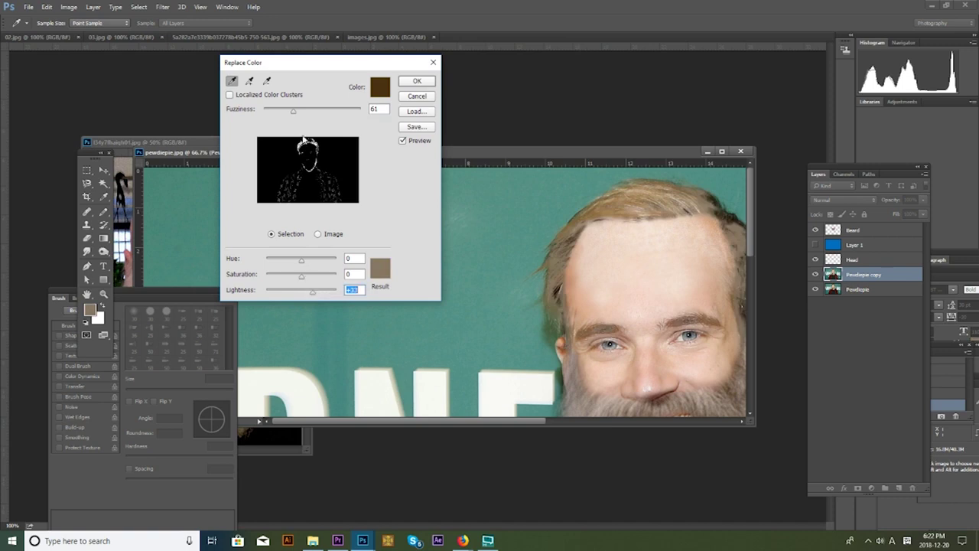
pyautogui.click(307, 142)
pyautogui.moveTo(313, 111); pyautogui.dragTo(310, 111)
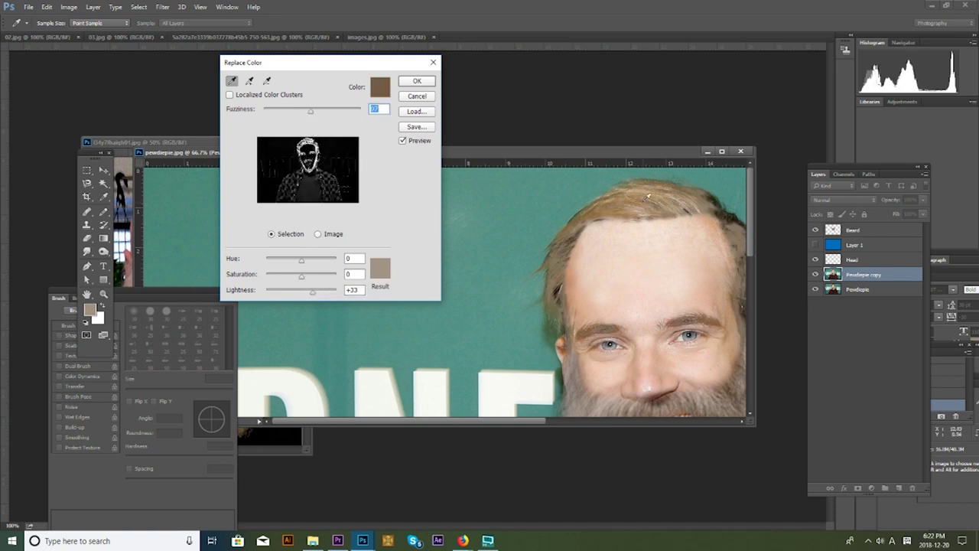
pyautogui.click(308, 165)
# Step: Tune Fuzziness, Saturation and Lightness (+5) to a desaturated greyish brown and apply
pyautogui.moveTo(312, 291); pyautogui.dragTo(296, 297)
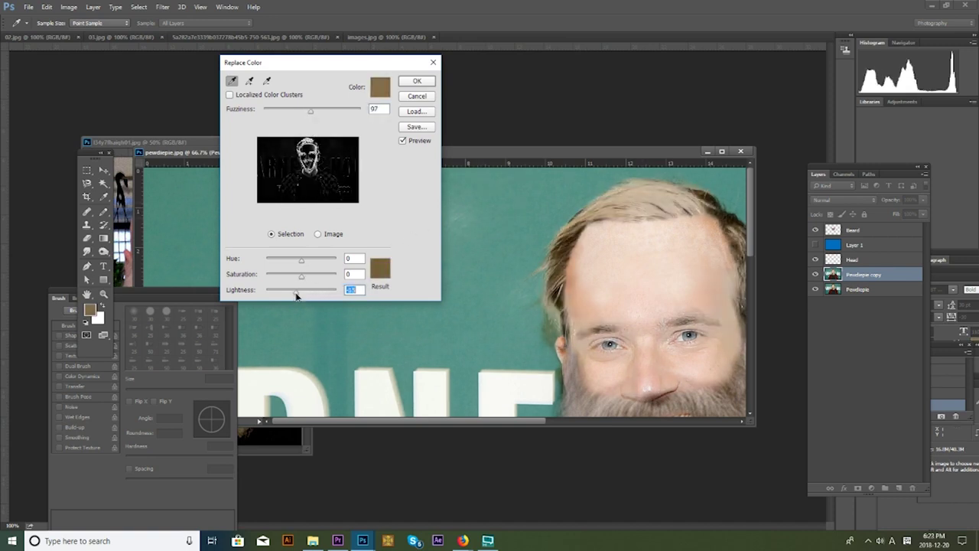
pyautogui.moveTo(311, 112); pyautogui.dragTo(308, 112)
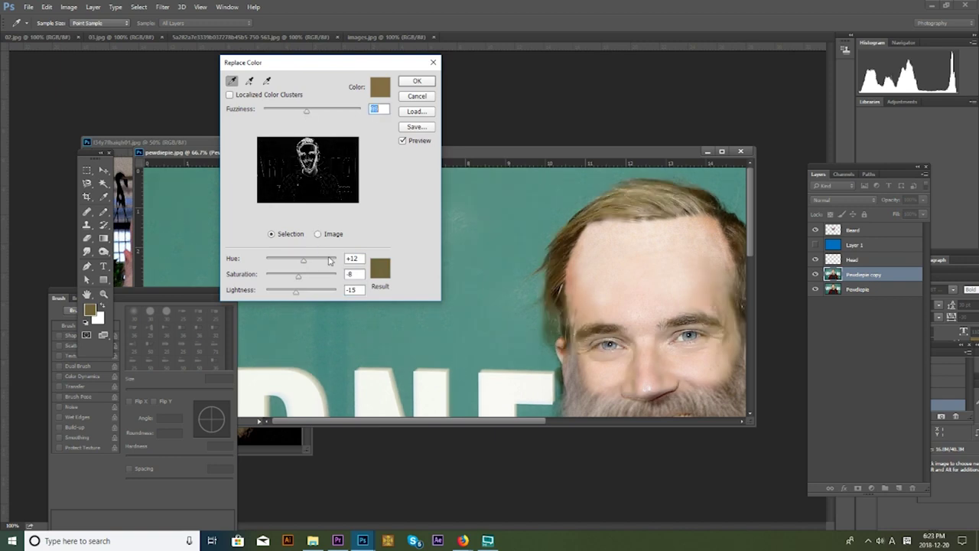
pyautogui.moveTo(296, 291); pyautogui.dragTo(303, 292)
pyautogui.moveTo(307, 110); pyautogui.dragTo(325, 110)
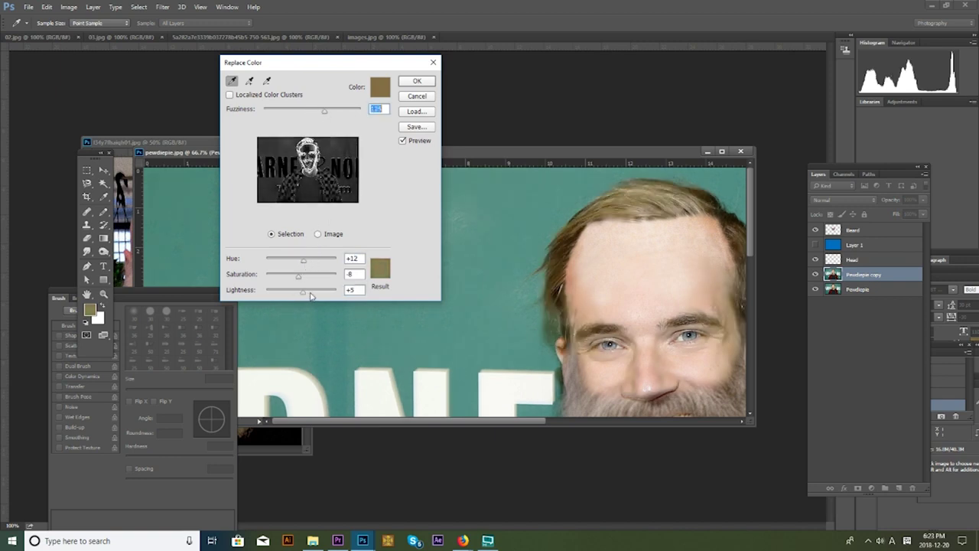
pyautogui.moveTo(311, 296)
pyautogui.mouseDown()
pyautogui.moveTo(287, 281)
pyautogui.moveTo(290, 262)
pyautogui.mouseUp()
pyautogui.moveTo(301, 113); pyautogui.dragTo(299, 115)
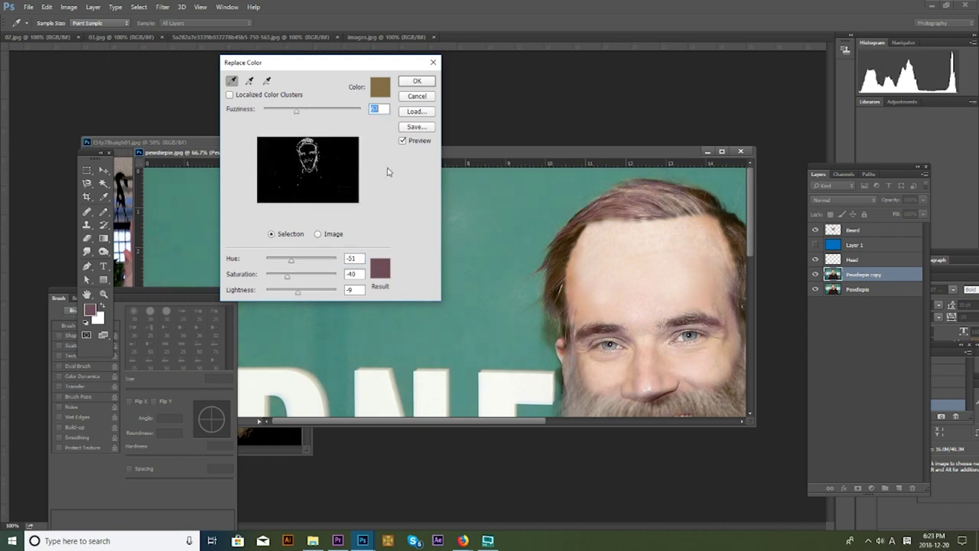
pyautogui.moveTo(298, 291); pyautogui.dragTo(311, 286)
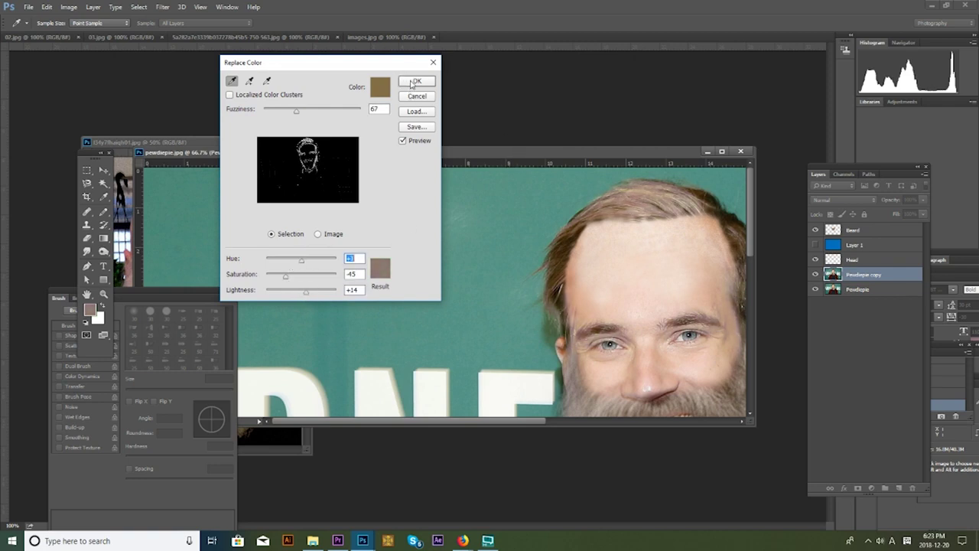
pyautogui.click(414, 81)
# Step: Maximize the portrait window, adjust the zoom, then restore it to floating
pyautogui.doubleClick(480, 151)
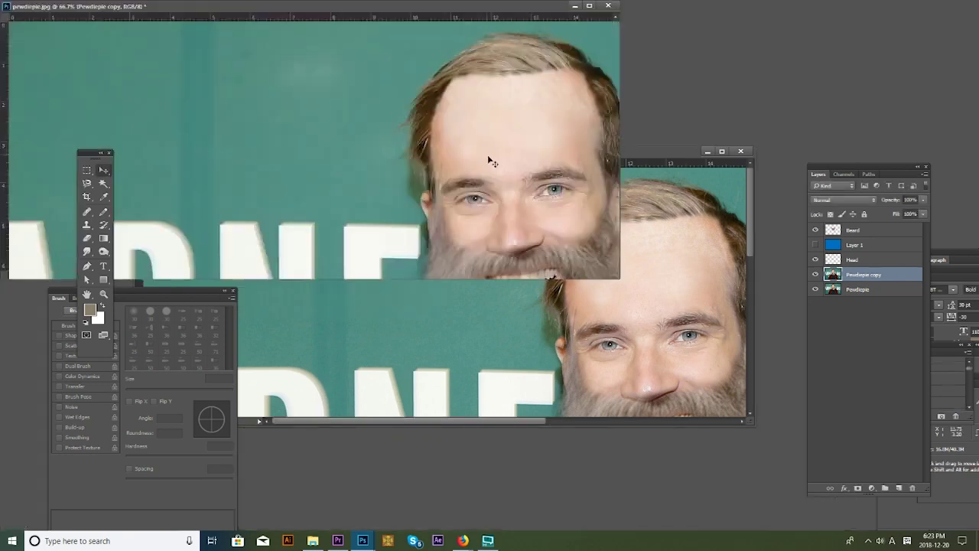
pyautogui.hotkey('ctrl', '-')
pyautogui.hotkey('ctrl', '-')
pyautogui.hotkey('ctrl', '+')
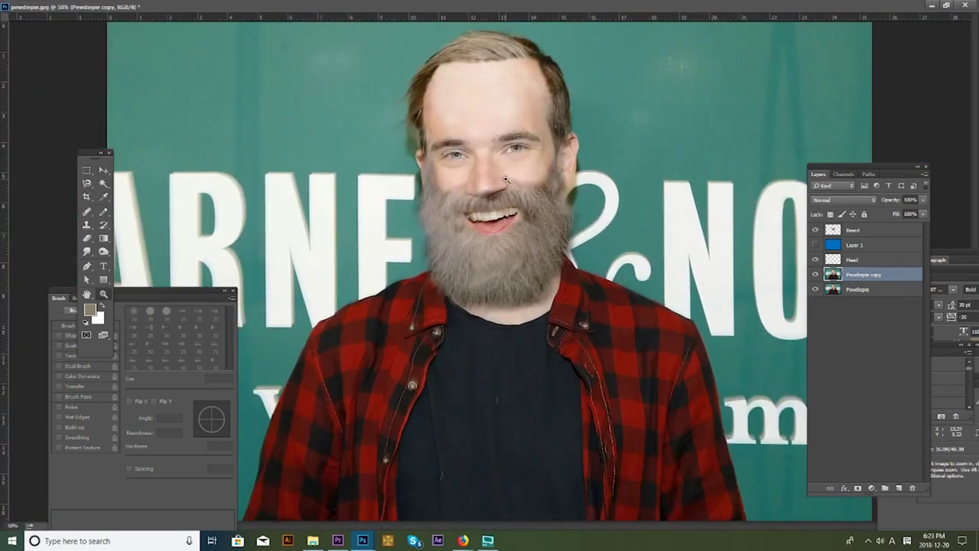
pyautogui.scroll(1, 505, 179)
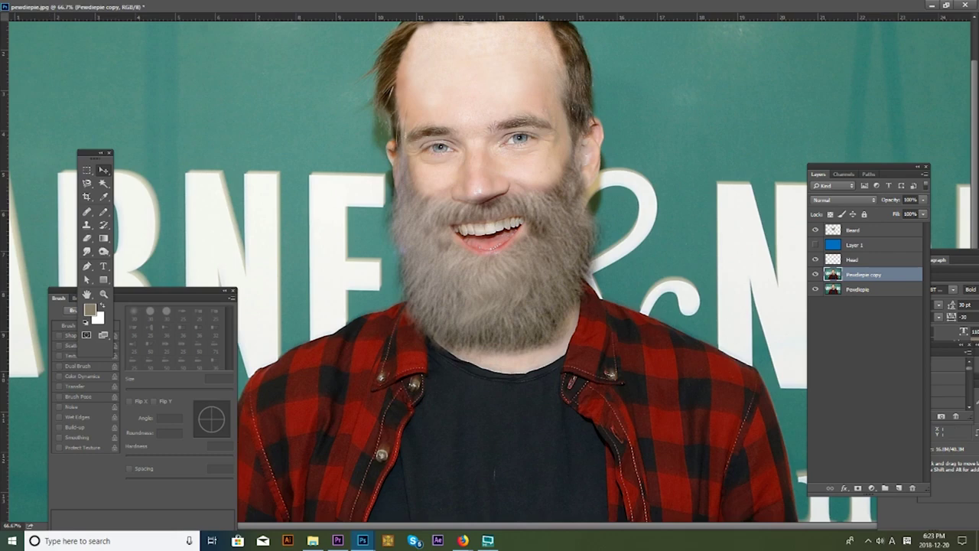
pyautogui.doubleClick(533, 10)
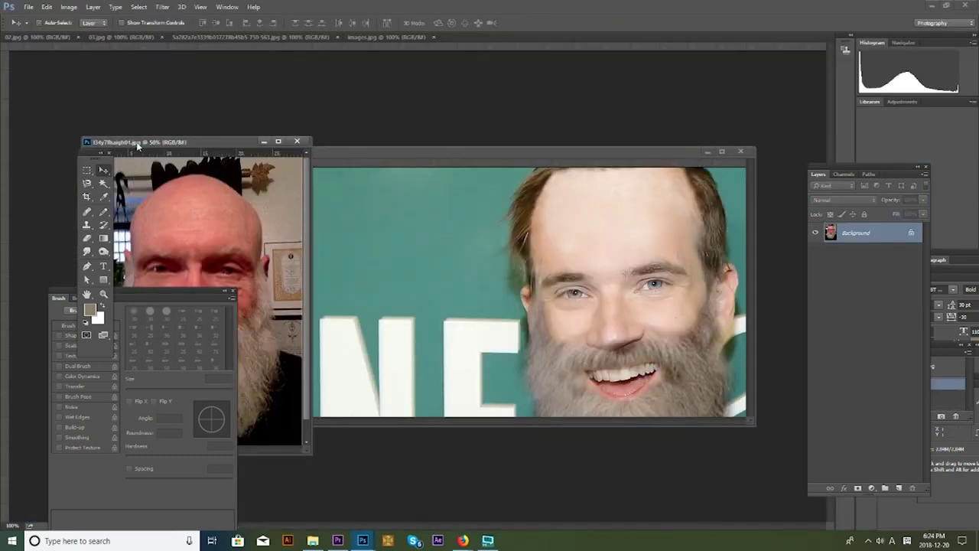
# Step: Drag the old woman's wrinkled-eyes photo into the portrait document
pyautogui.moveTo(147, 142); pyautogui.dragTo(326, 41)
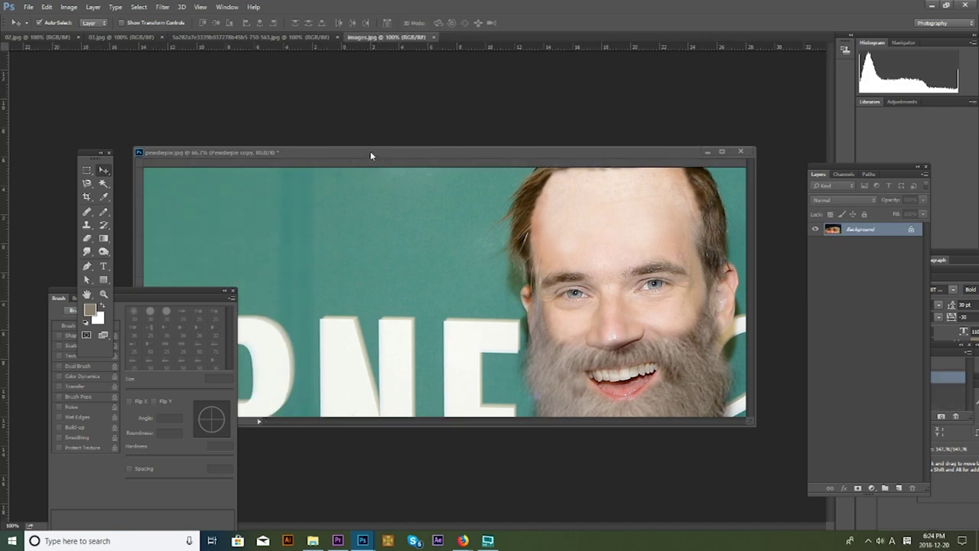
pyautogui.moveTo(370, 152); pyautogui.dragTo(685, 178)
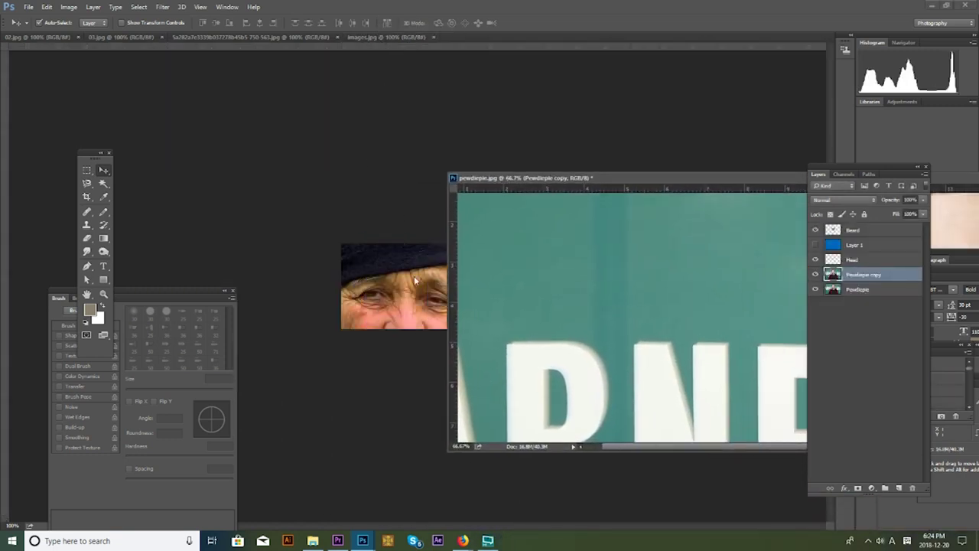
pyautogui.moveTo(651, 187); pyautogui.dragTo(438, 148)
pyautogui.click(900, 488)
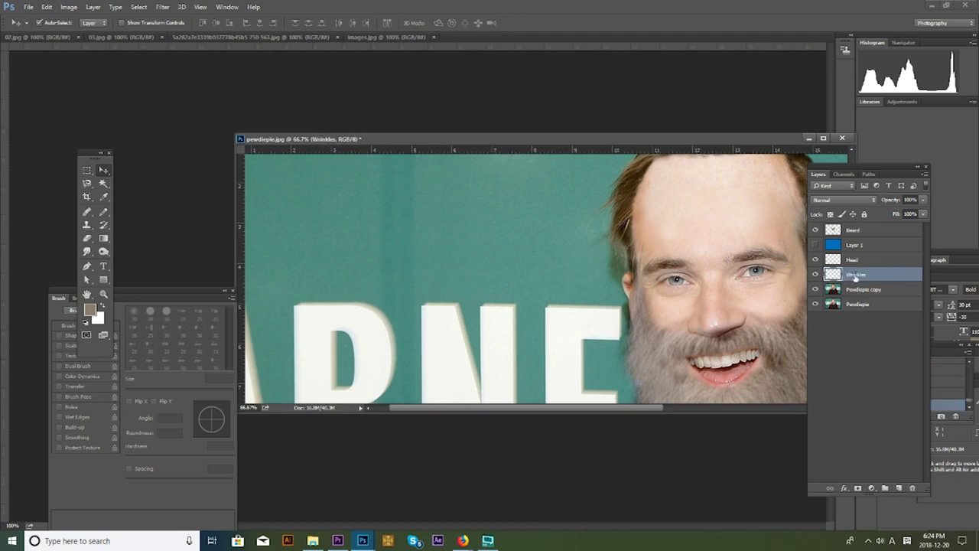
pyautogui.moveTo(302, 140); pyautogui.dragTo(491, 136)
pyautogui.moveTo(378, 282); pyautogui.dragTo(665, 247)
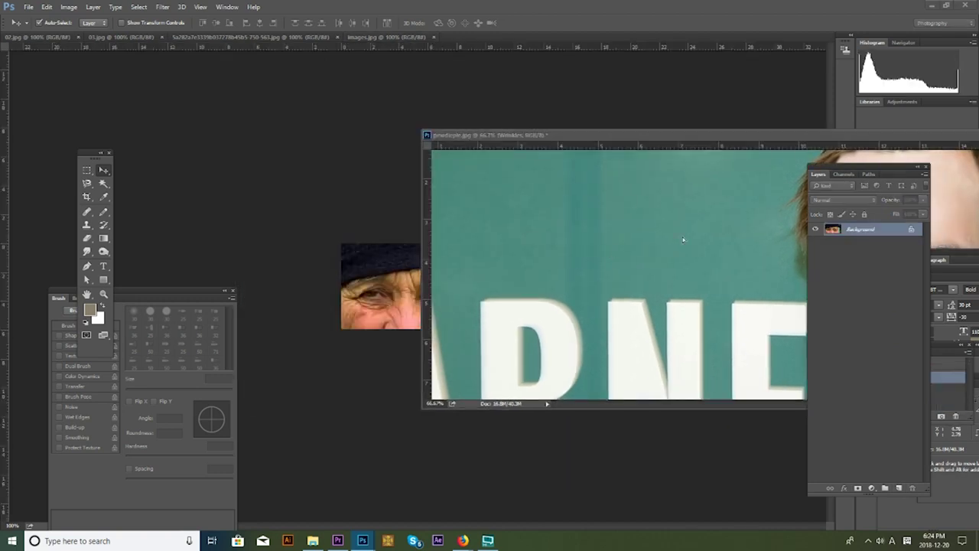
pyautogui.moveTo(691, 135); pyautogui.dragTo(429, 133)
# Step: Enlarge and slightly tilt the wrinkled-eyes layer with Free Transform
pyautogui.press('s')
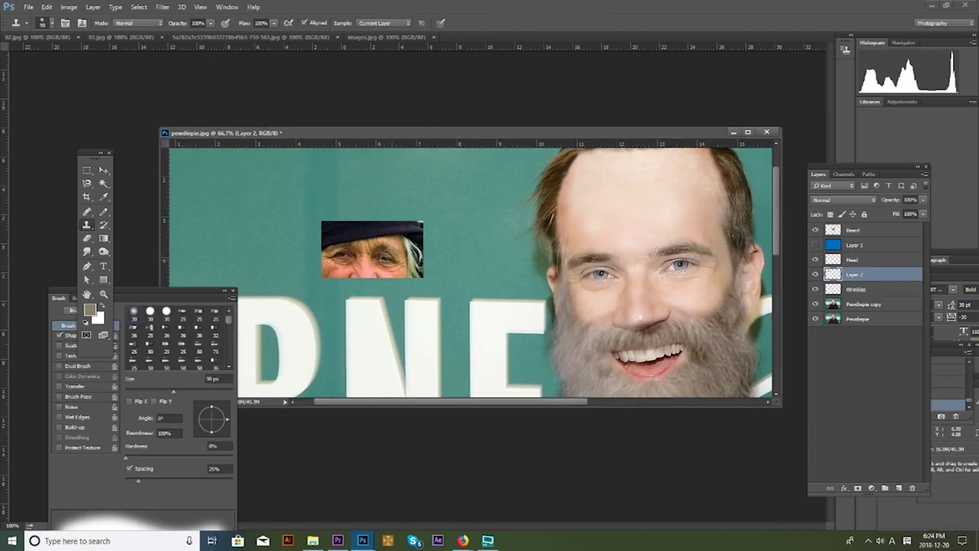
pyautogui.hotkey('ctrl', 't')
pyautogui.moveTo(422, 222)
pyautogui.mouseDown()
pyautogui.moveTo(525, 175)
pyautogui.moveTo(507, 165)
pyautogui.moveTo(490, 176)
pyautogui.mouseUp()
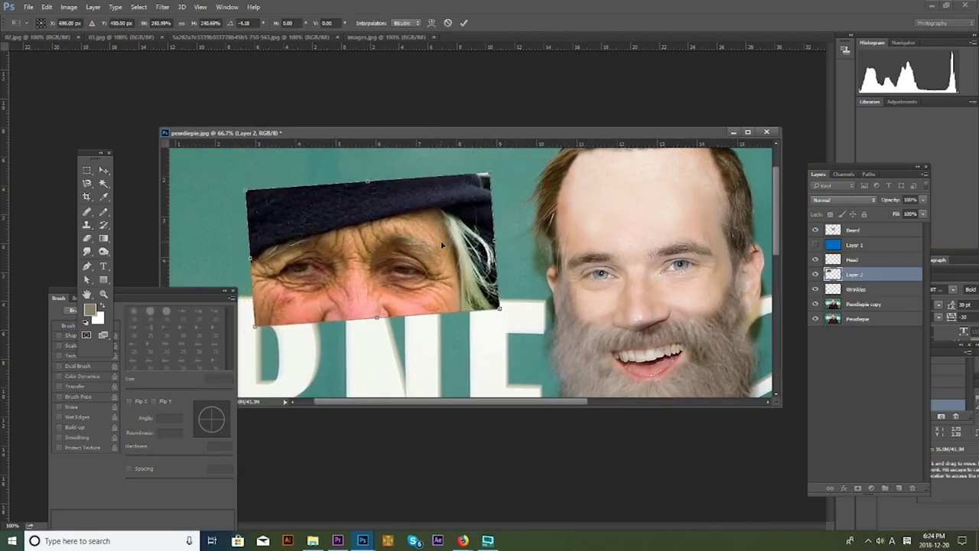
pyautogui.press('Return')
# Step: Move the Wrinkles layer above Layer 2 and shift the photo up and right
pyautogui.press('v')
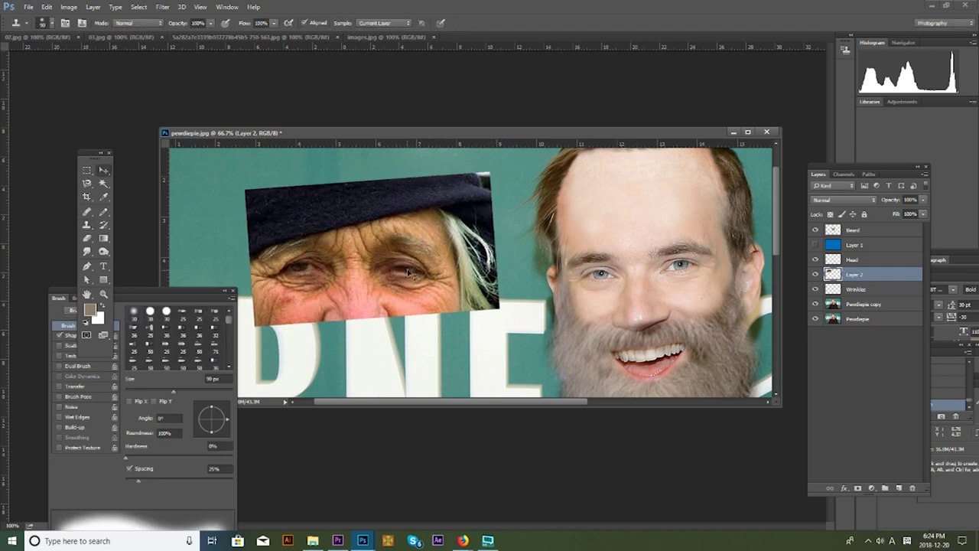
pyautogui.click(848, 290)
pyautogui.press('s')
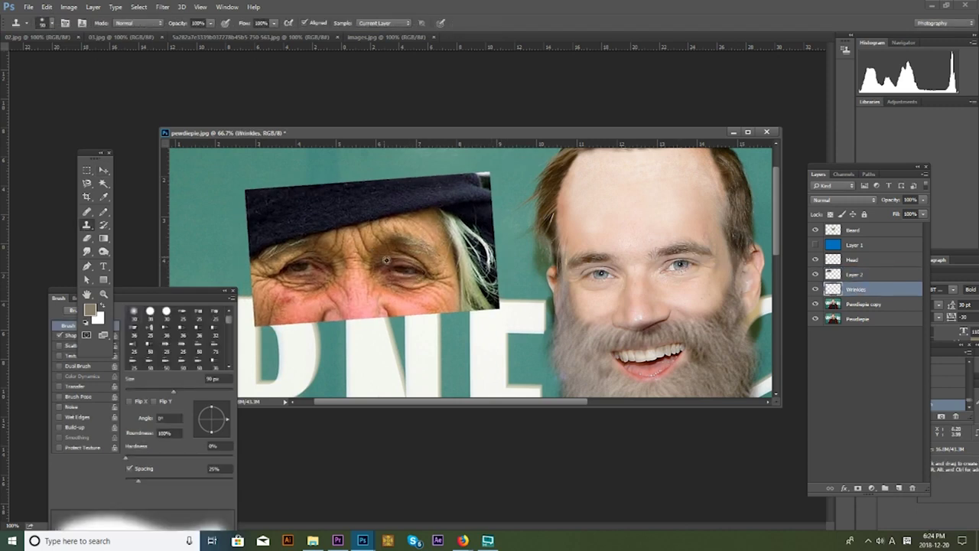
pyautogui.moveTo(858, 295); pyautogui.dragTo(851, 277)
pyautogui.press('v')
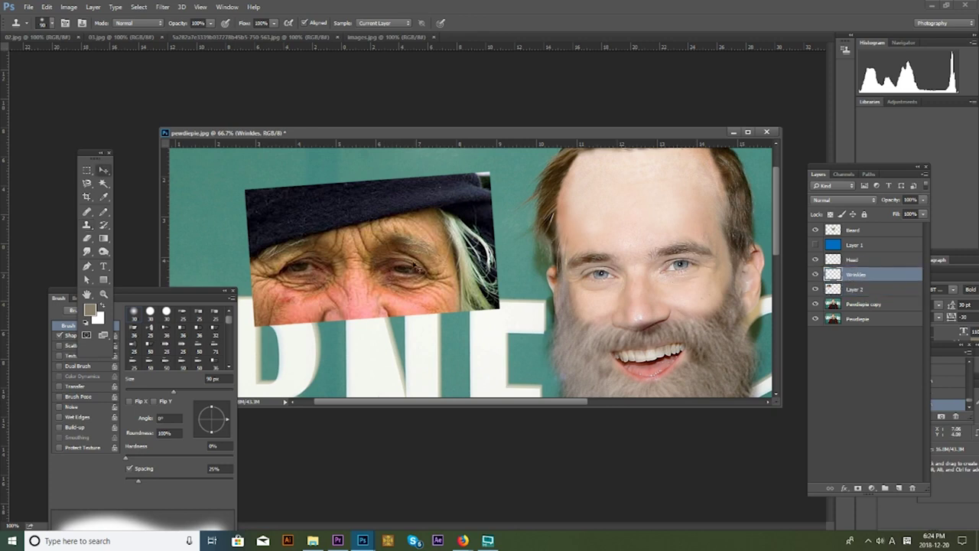
pyautogui.moveTo(494, 266)
pyautogui.mouseDown()
pyautogui.moveTo(501, 253)
pyautogui.moveTo(524, 266)
pyautogui.mouseUp()
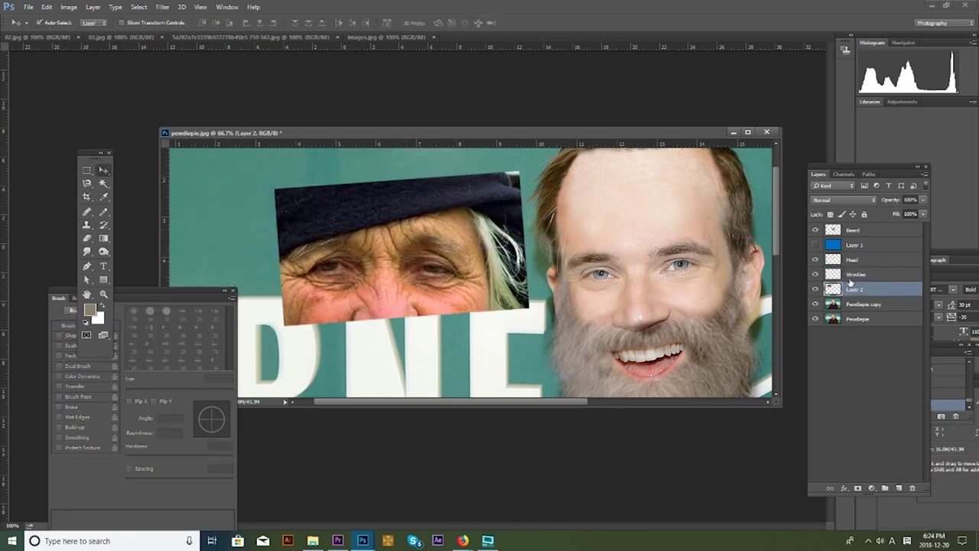
pyautogui.click(853, 275)
pyautogui.press('s')
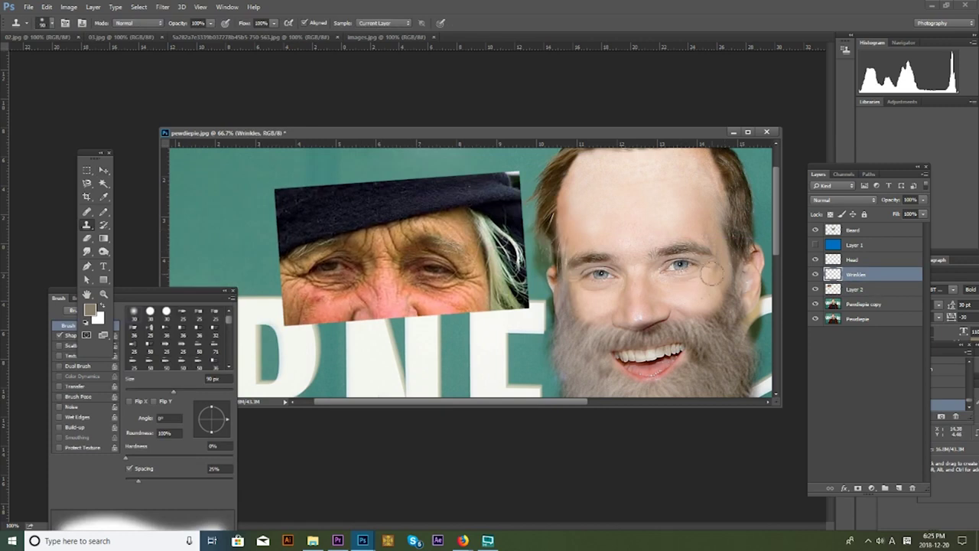
# Step: Add Layer 3 and clone wrinkled skin onto it over the man's eyes and cheek
pyautogui.click(854, 229)
pyautogui.click(899, 487)
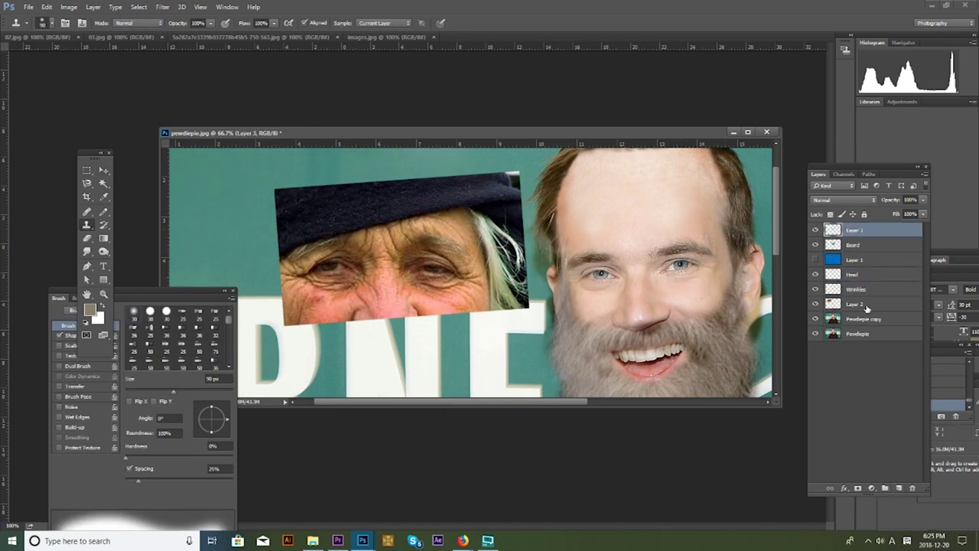
pyautogui.click(854, 303)
pyautogui.click(853, 230)
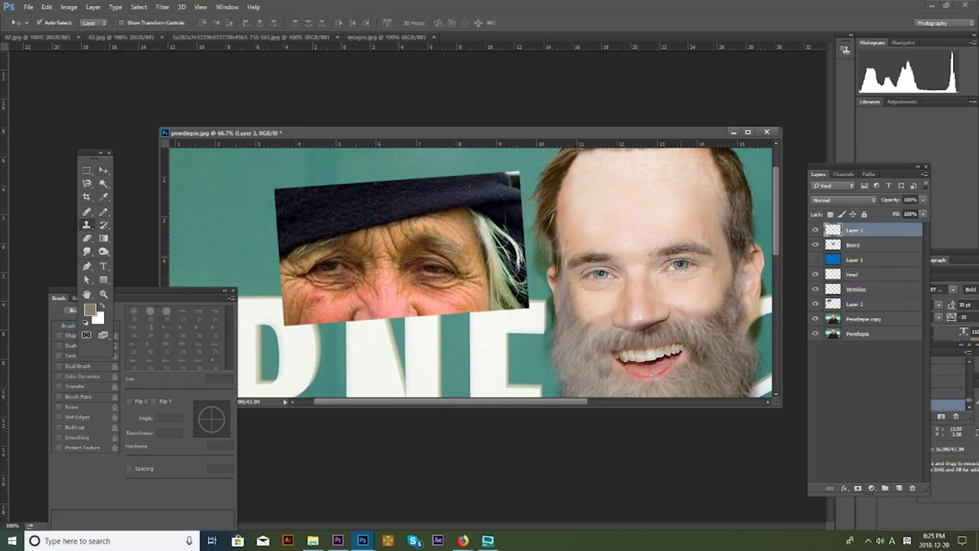
pyautogui.moveTo(677, 260)
pyautogui.mouseDown()
pyautogui.moveTo(700, 271)
pyautogui.moveTo(665, 287)
pyautogui.moveTo(698, 235)
pyautogui.mouseUp()
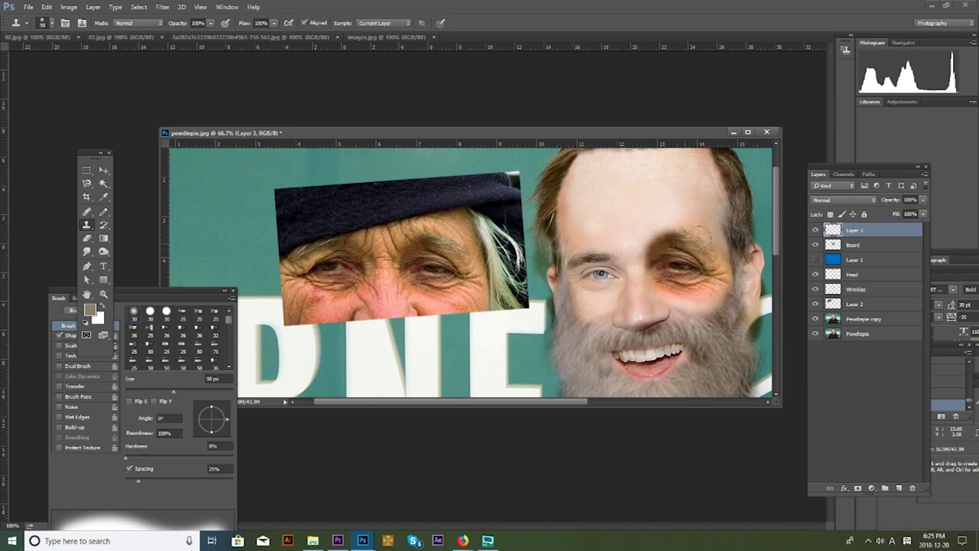
pyautogui.moveTo(635, 264)
pyautogui.mouseDown()
pyautogui.moveTo(610, 271)
pyautogui.moveTo(576, 242)
pyautogui.moveTo(539, 260)
pyautogui.moveTo(585, 299)
pyautogui.moveTo(605, 233)
pyautogui.moveTo(689, 218)
pyautogui.mouseUp()
# Step: Move the cloned-wrinkles patch over the woman's photo with Free Transform and commit it
pyautogui.press('v')
pyautogui.moveTo(715, 278); pyautogui.dragTo(723, 280)
pyautogui.hotkey('ctrl', 't')
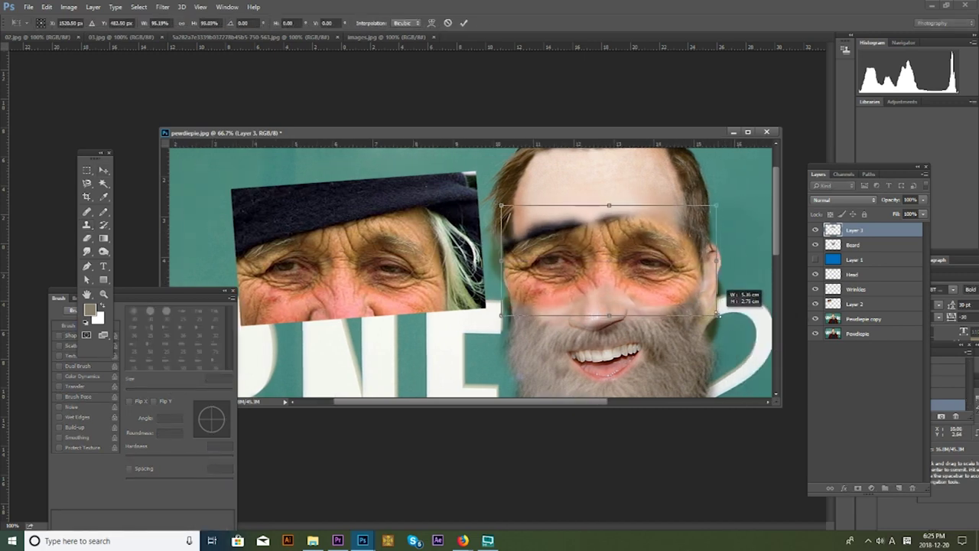
pyautogui.moveTo(597, 268); pyautogui.dragTo(335, 268)
pyautogui.press('Return')
pyautogui.click(501, 182)
pyautogui.click(226, 7)
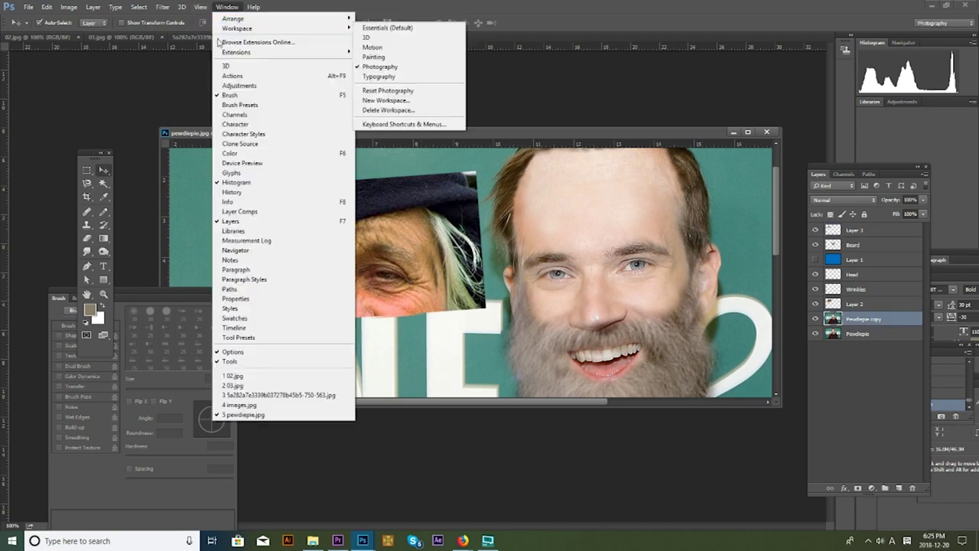
# Step: In Liquify, warp the skin around the eye using a size-100 Forward Warp brush
pyautogui.click(179, 87)
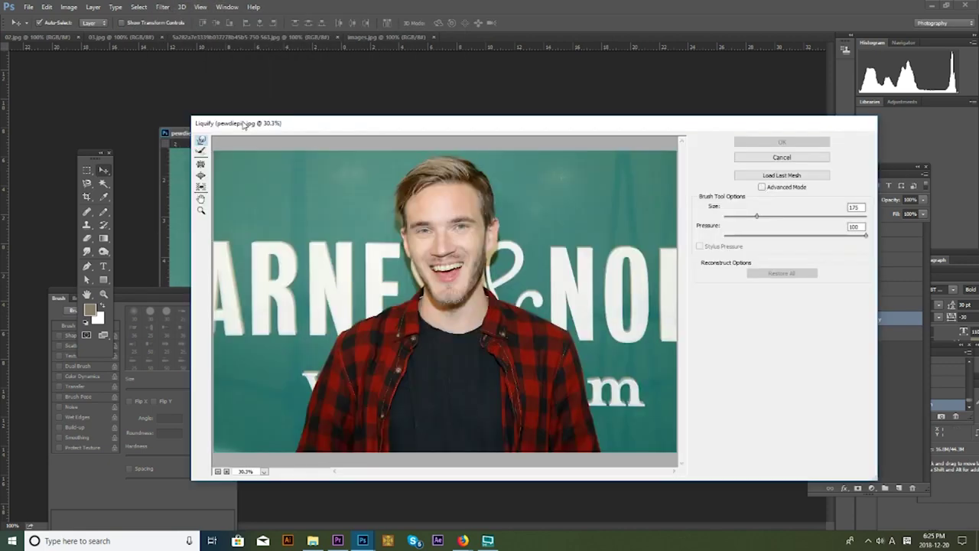
pyautogui.click(200, 210)
pyautogui.click(417, 322)
pyautogui.click(417, 322)
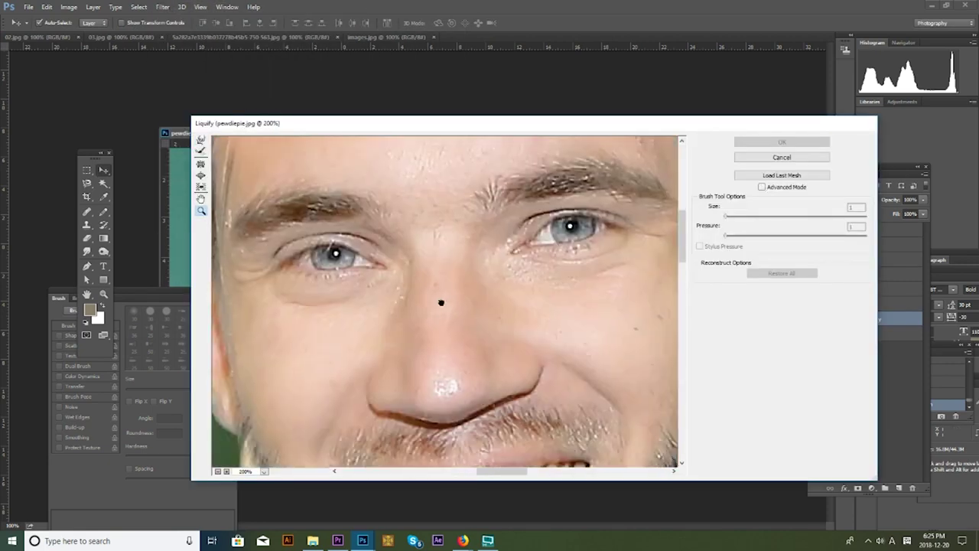
pyautogui.keyDown('alt'); pyautogui.click(443, 299); pyautogui.keyUp('alt')
pyautogui.press('w')
pyautogui.press('[')
pyautogui.press('[')
pyautogui.press('[')
pyautogui.moveTo(368, 282); pyautogui.dragTo(364, 264)
# Step: Refine the eye warp with brush sizes 125, 90 and 50, then apply the Liquify
pyautogui.press(']')
pyautogui.press('[')
pyautogui.press('[')
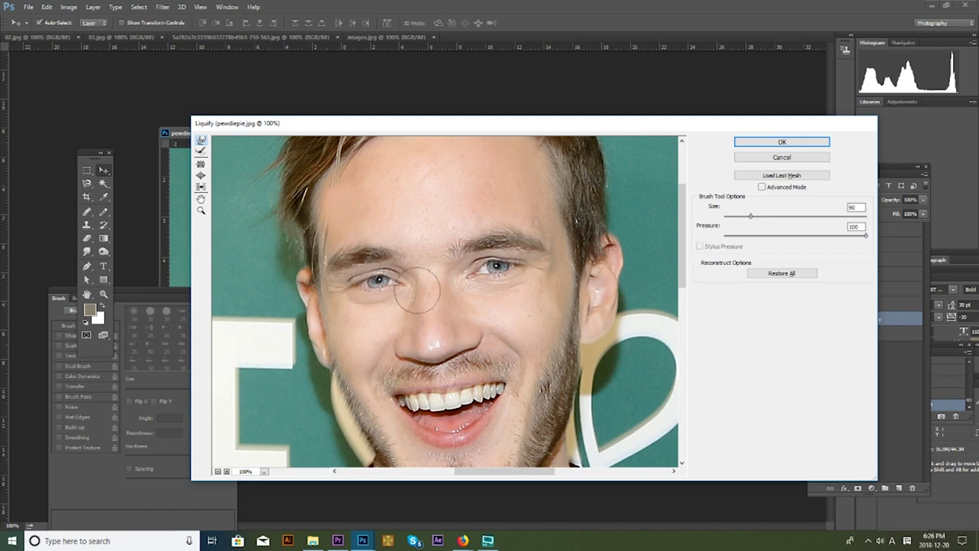
pyautogui.press('[')
pyautogui.press('[')
pyautogui.press('[')
pyautogui.press('[')
pyautogui.hotkey('ctrl', '-')
pyautogui.hotkey('ctrl', '-')
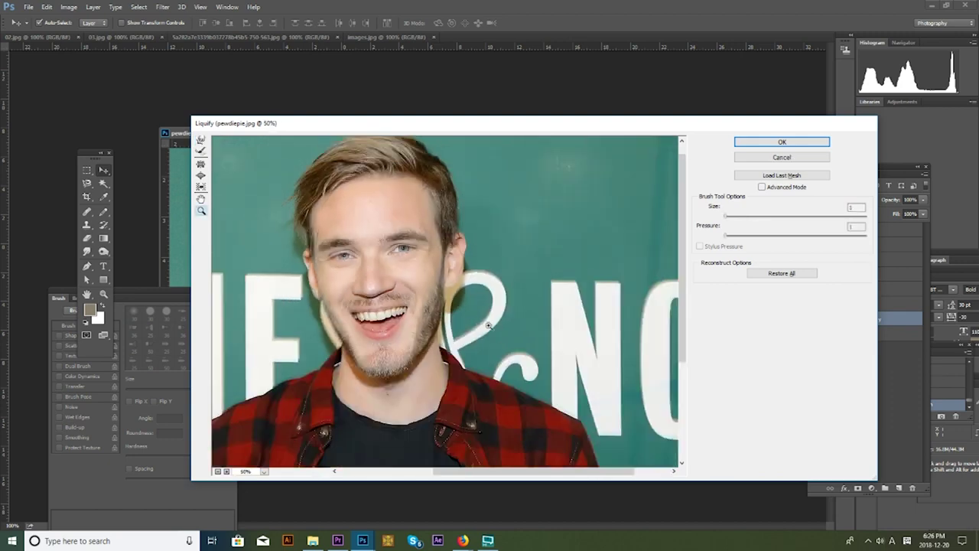
pyautogui.hotkey('ctrl', '+')
pyautogui.click(774, 141)
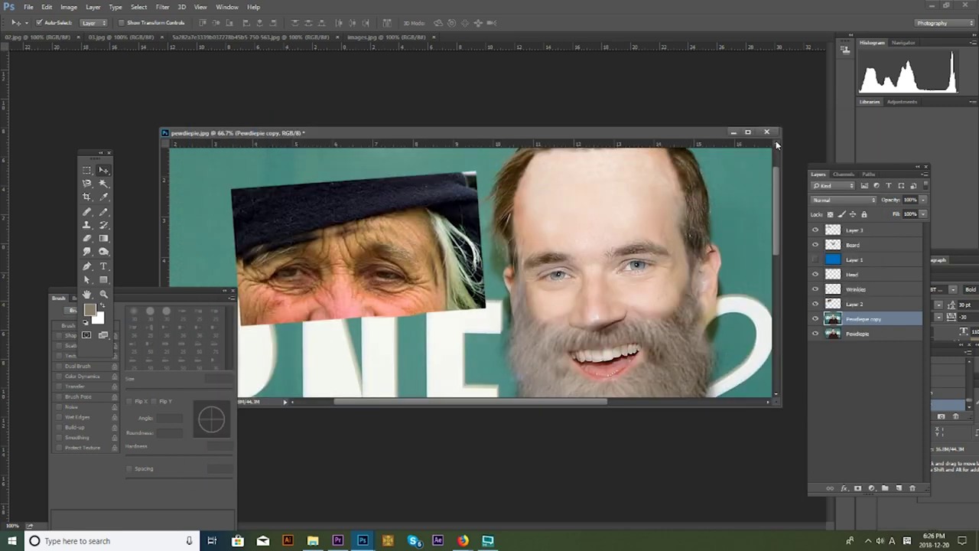
# Step: Place the wrinkled-eyes strip over the face and shift its Color Balance toward blue
pyautogui.moveTo(359, 268); pyautogui.dragTo(474, 260)
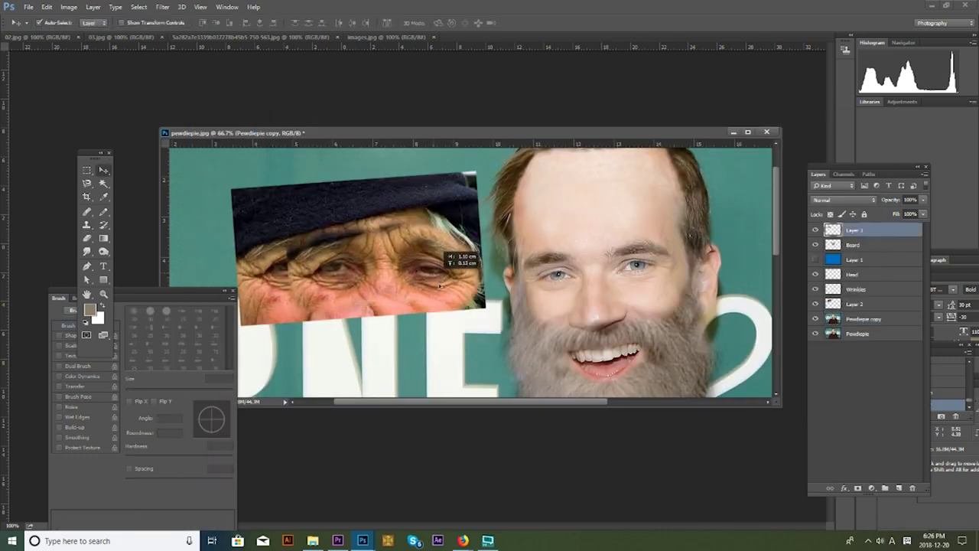
pyautogui.click(64, 7)
pyautogui.moveTo(85, 33)
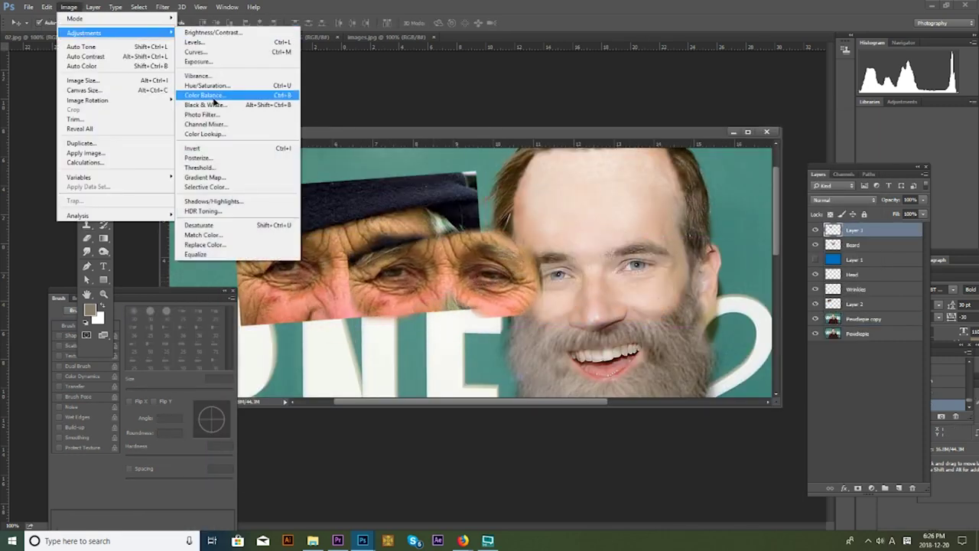
pyautogui.click(218, 96)
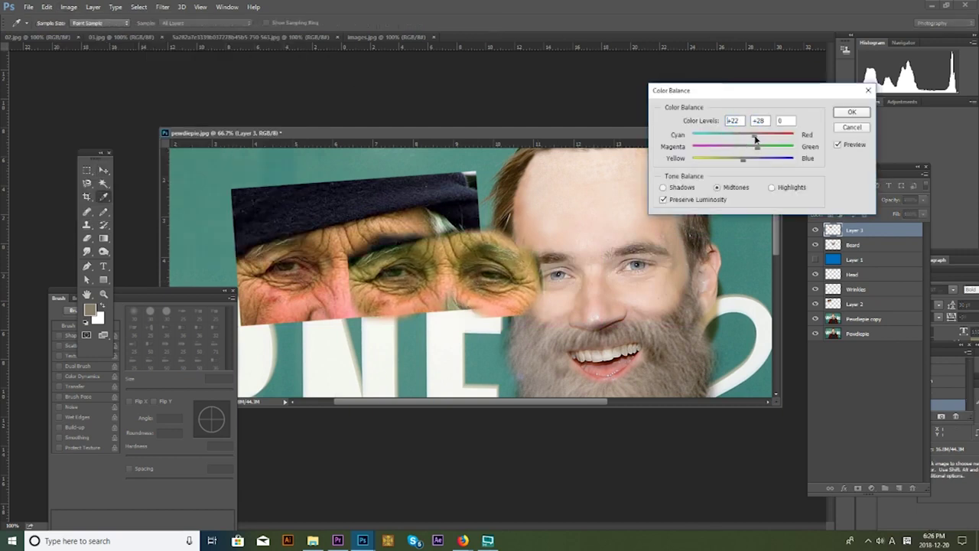
pyautogui.moveTo(735, 163)
pyautogui.mouseDown()
pyautogui.moveTo(751, 163)
pyautogui.moveTo(760, 148)
pyautogui.moveTo(744, 140)
pyautogui.mouseUp()
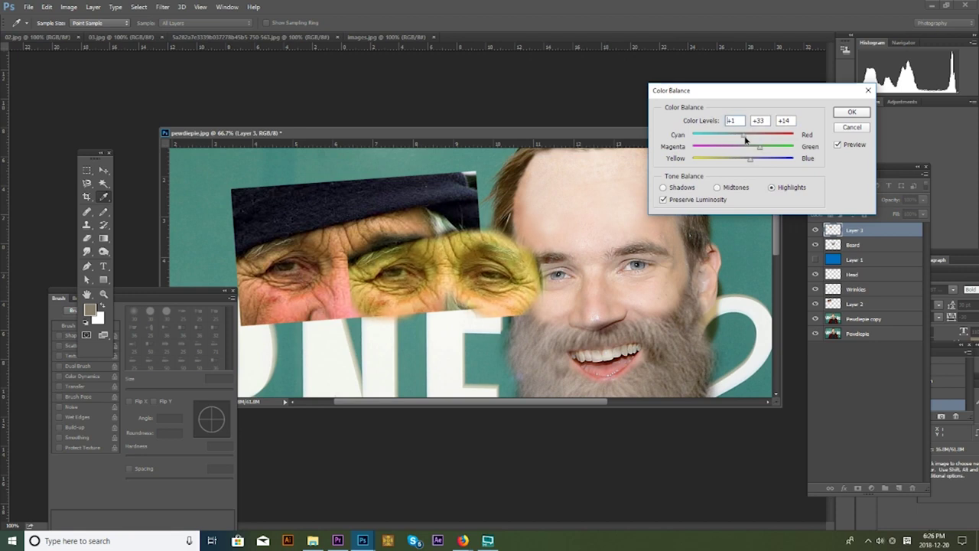
pyautogui.click(851, 112)
# Step: Lower the Yellows saturation and raise Lightness to +31 with Hue/Saturation
pyautogui.click(68, 7)
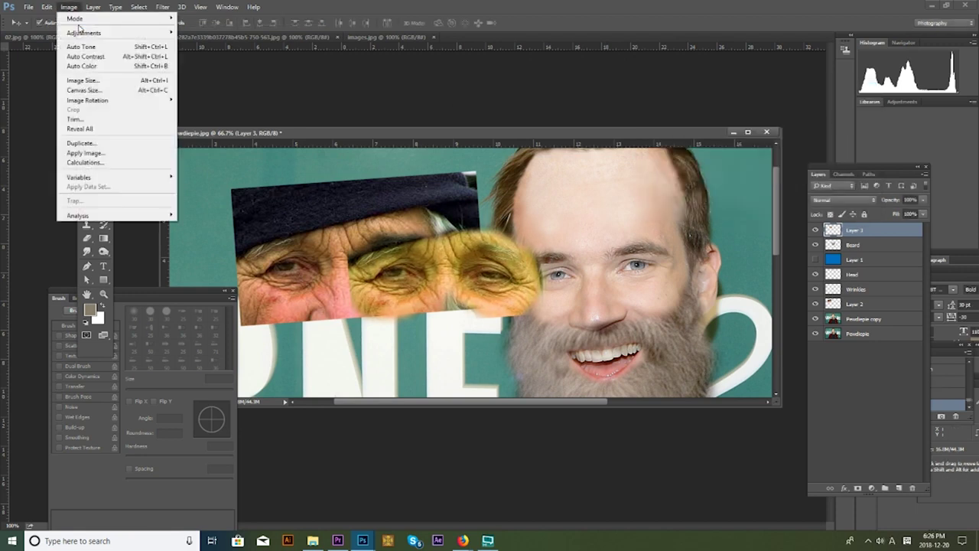
pyautogui.click(208, 83)
pyautogui.click(680, 327)
pyautogui.click(677, 343)
pyautogui.moveTo(732, 383)
pyautogui.mouseDown()
pyautogui.moveTo(709, 385)
pyautogui.moveTo(748, 408)
pyautogui.mouseUp()
pyautogui.click(717, 386)
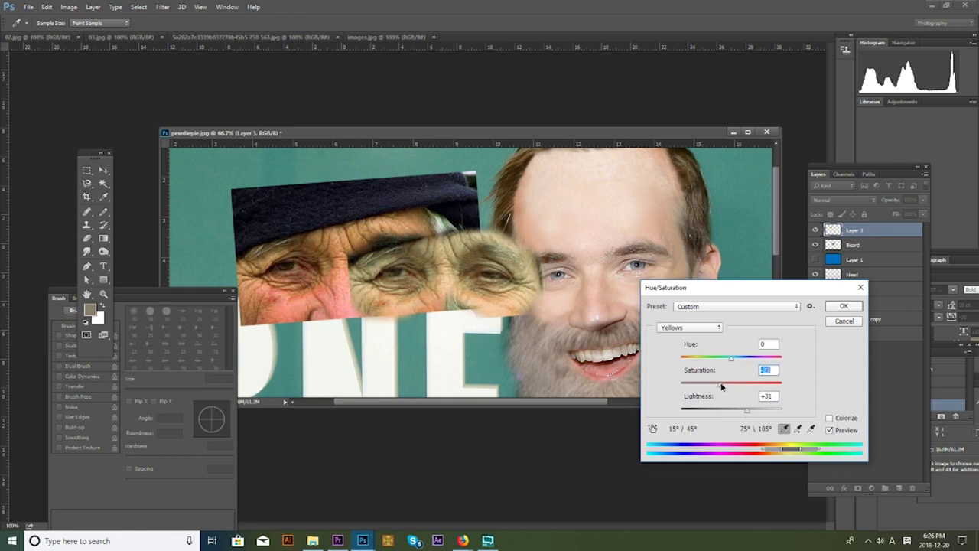
pyautogui.click(843, 306)
# Step: Move the wrinkle patch onto the young man's face and brighten it with Brightness/Contrast
pyautogui.press('v')
pyautogui.moveTo(521, 289)
pyautogui.mouseDown()
pyautogui.moveTo(673, 259)
pyautogui.moveTo(673, 214)
pyautogui.mouseUp()
pyautogui.click(68, 7)
pyautogui.moveTo(84, 32)
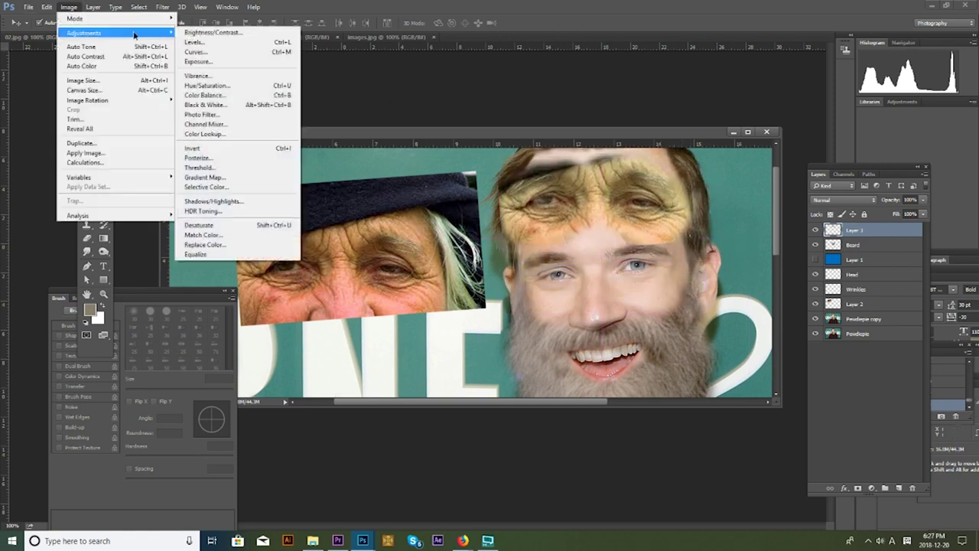
pyautogui.click(212, 33)
pyautogui.moveTo(641, 98); pyautogui.dragTo(650, 99)
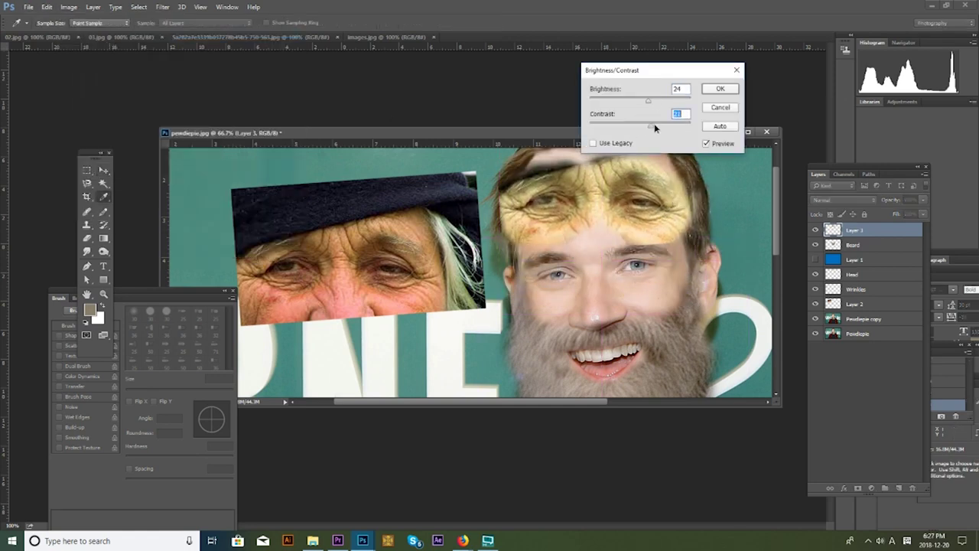
pyautogui.click(720, 89)
# Step: Slightly lower the patch's overall saturation with a second Hue/Saturation pass, checking Yellows and Reds
pyautogui.click(68, 7)
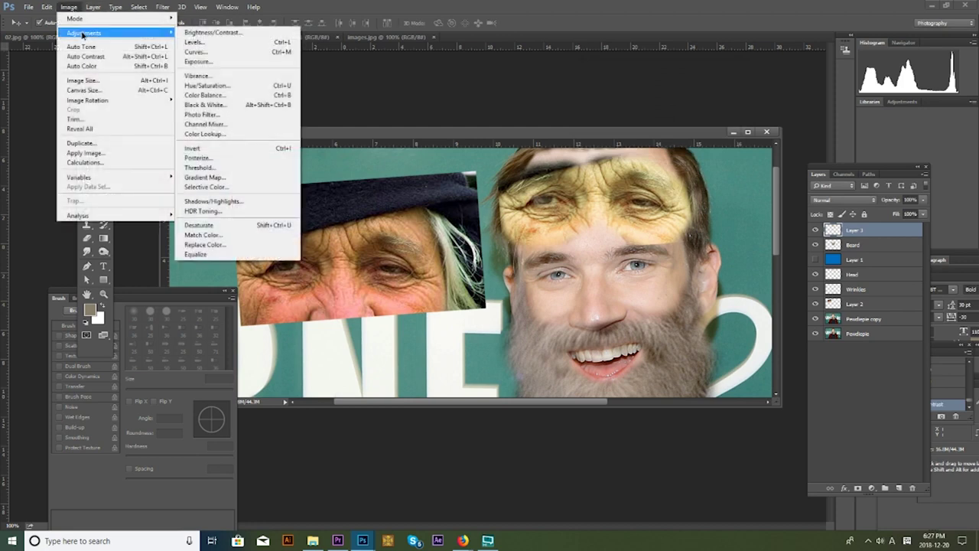
pyautogui.click(237, 83)
pyautogui.moveTo(733, 383); pyautogui.dragTo(730, 386)
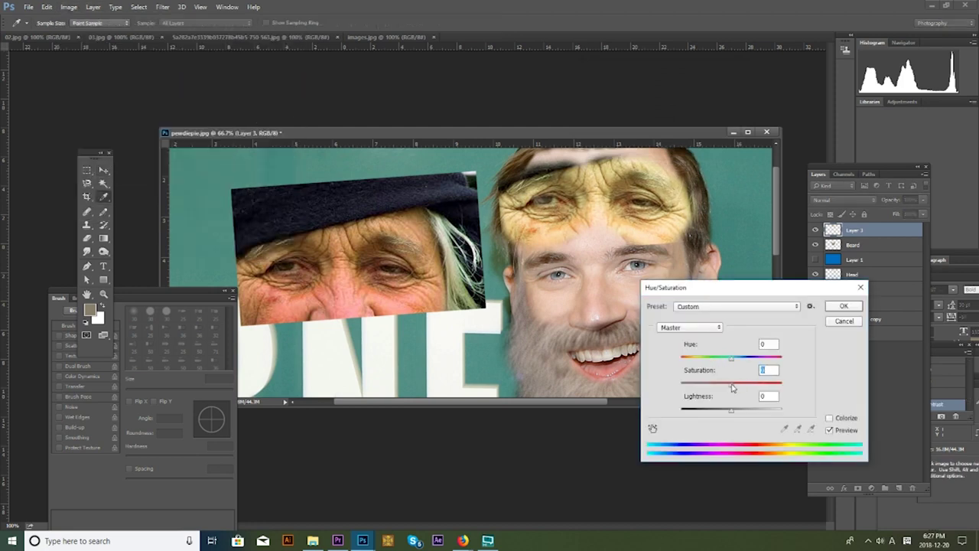
pyautogui.click(697, 328)
pyautogui.click(693, 354)
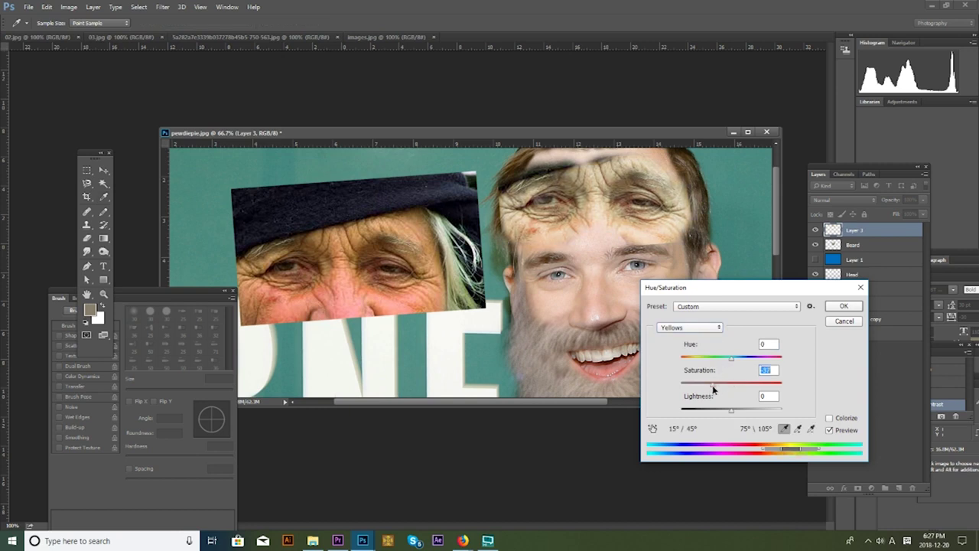
pyautogui.click(706, 331)
pyautogui.click(712, 357)
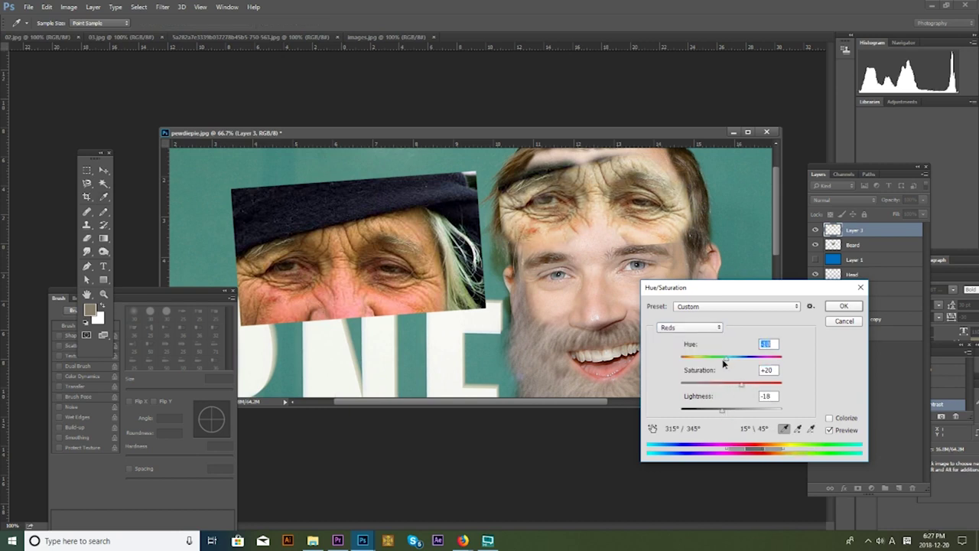
pyautogui.click(844, 306)
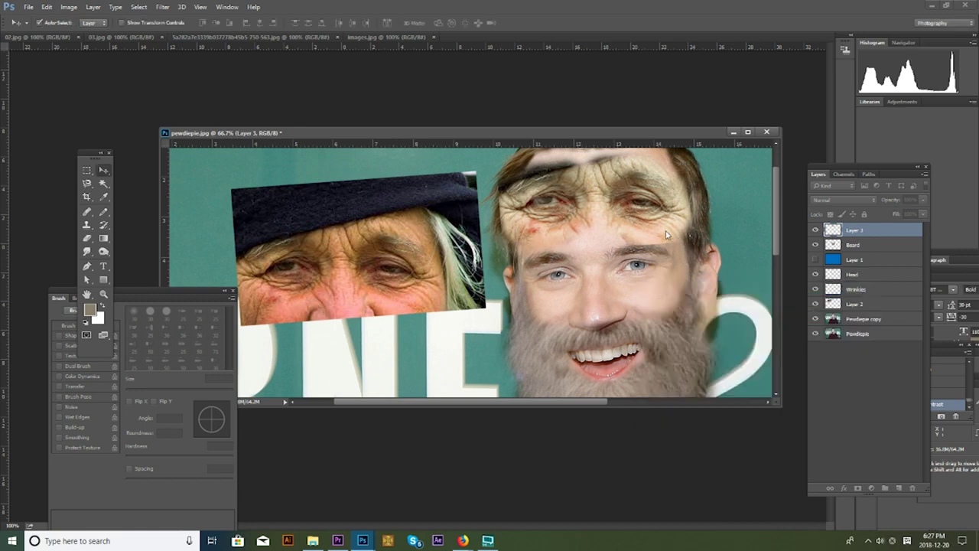
# Step: Move the wrinkle patch down onto the face and rotate it to match the head's angle
pyautogui.moveTo(642, 183); pyautogui.dragTo(642, 256)
pyautogui.hotkey('ctrl', 't')
pyautogui.moveTo(720, 303); pyautogui.dragTo(712, 291)
pyautogui.press('Return')
# Step: Delete the old woman's photo layer (Layer 2)
pyautogui.moveTo(432, 203); pyautogui.dragTo(398, 220)
pyautogui.press('Delete')
pyautogui.click(463, 540)
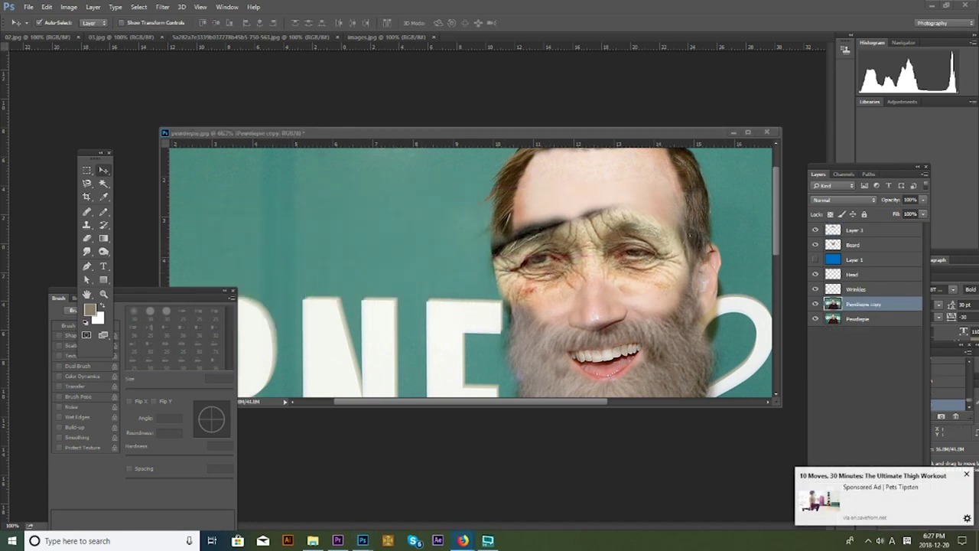
# Step: Shift the wrinkle patch up and erase excess forehead wrinkles
pyautogui.moveTo(601, 253)
pyautogui.mouseDown()
pyautogui.moveTo(610, 226)
pyautogui.moveTo(534, 222)
pyautogui.moveTo(612, 201)
pyautogui.mouseUp()
pyautogui.press('b')
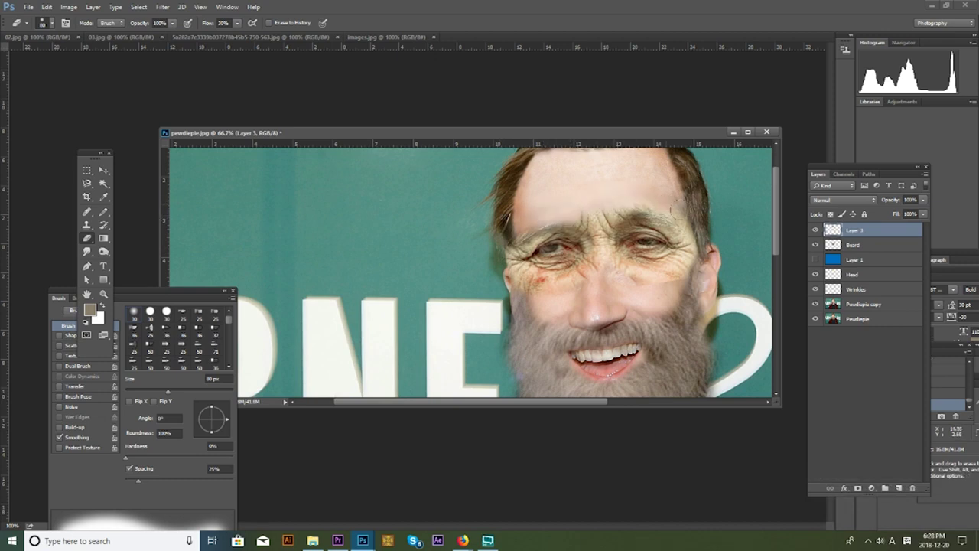
pyautogui.moveTo(642, 205); pyautogui.dragTo(580, 204)
# Step: Rename Layer 3 to 'Wrinkles'
pyautogui.press('v')
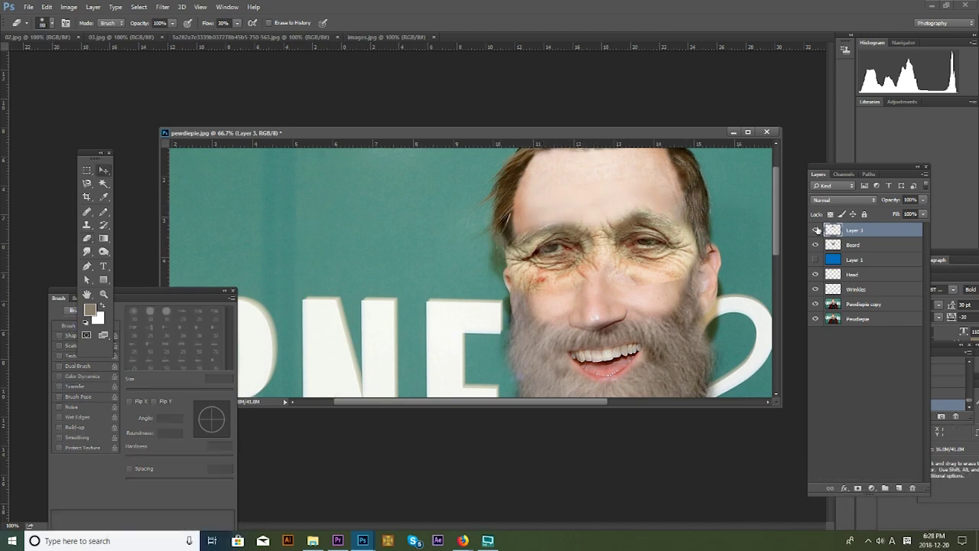
pyautogui.doubleClick(856, 229)
pyautogui.write('les')
pyautogui.press('Return')
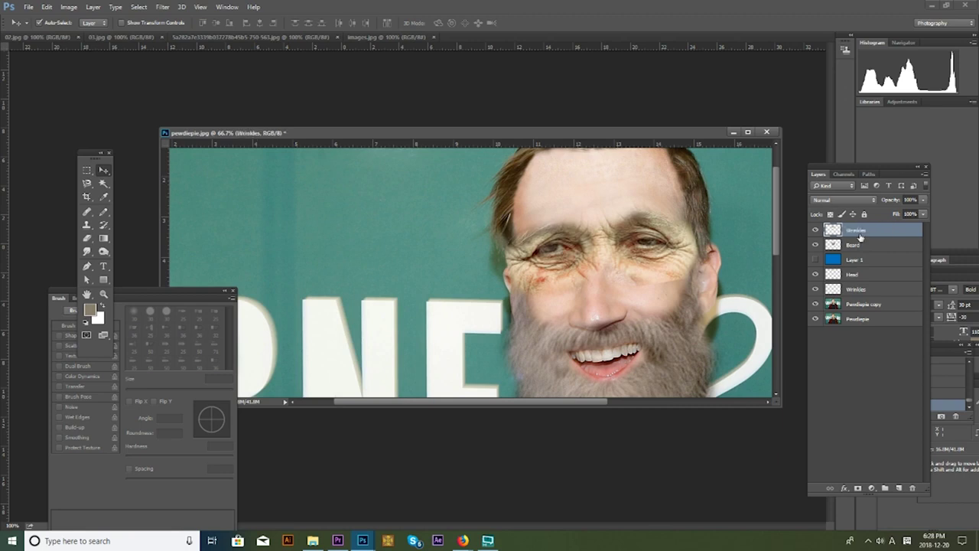
# Step: Scale the Wrinkles layer to fit, lining it up with the eyes at 50% opacity
pyautogui.moveTo(651, 261)
pyautogui.mouseDown()
pyautogui.moveTo(667, 280)
pyautogui.moveTo(691, 280)
pyautogui.mouseUp()
pyautogui.hotkey('ctrl', 't')
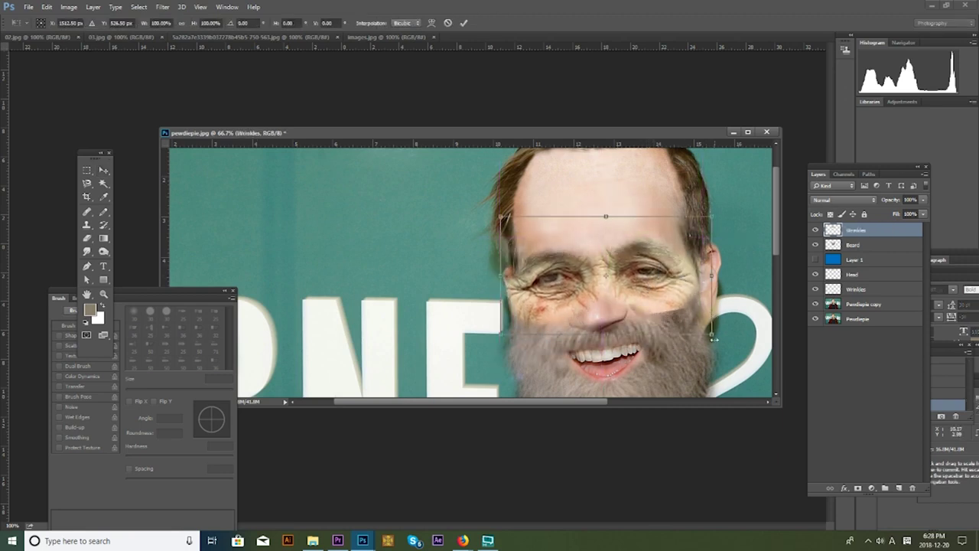
pyautogui.moveTo(719, 336); pyautogui.dragTo(709, 335)
pyautogui.press('Return')
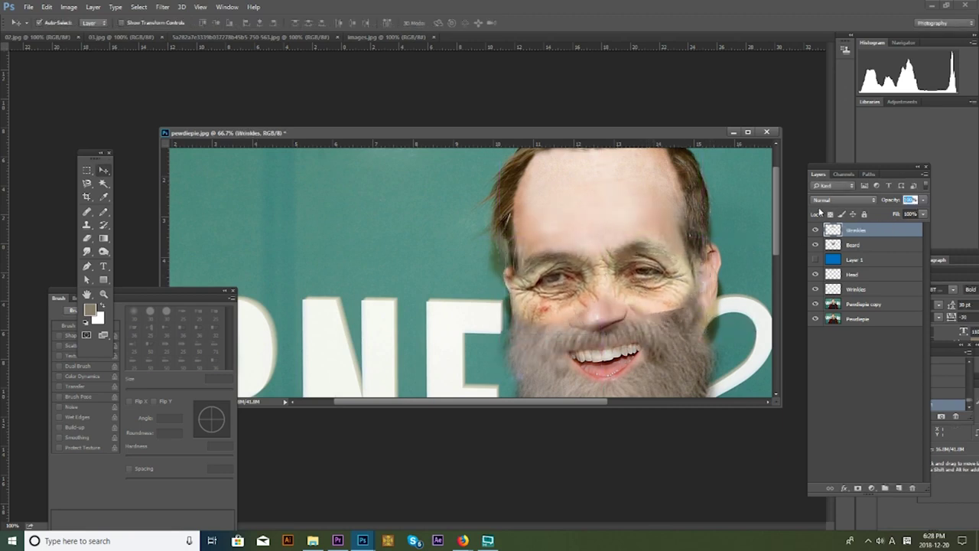
pyautogui.write('50')
pyautogui.press('Return')
pyautogui.moveTo(643, 268); pyautogui.dragTo(657, 276)
pyautogui.hotkey('ctrl', 't')
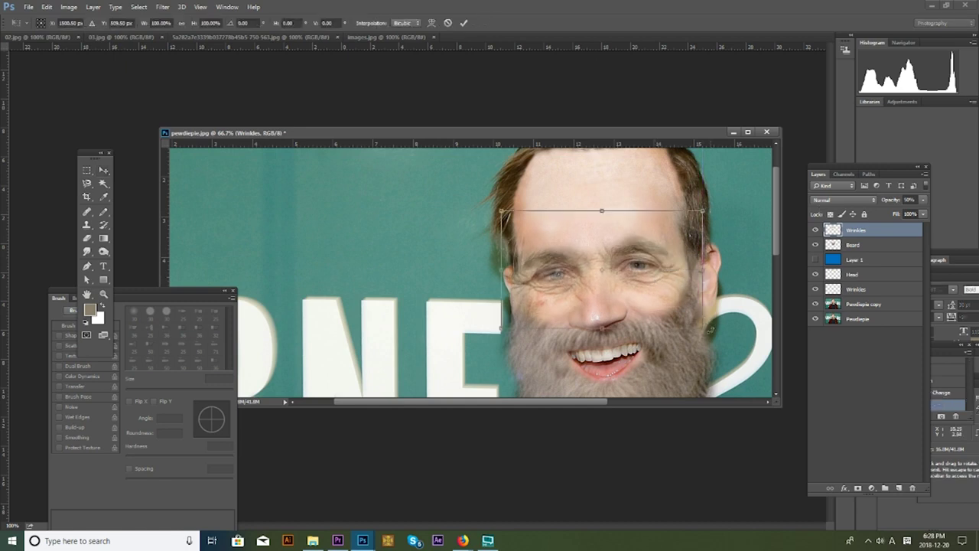
pyautogui.press('Return')
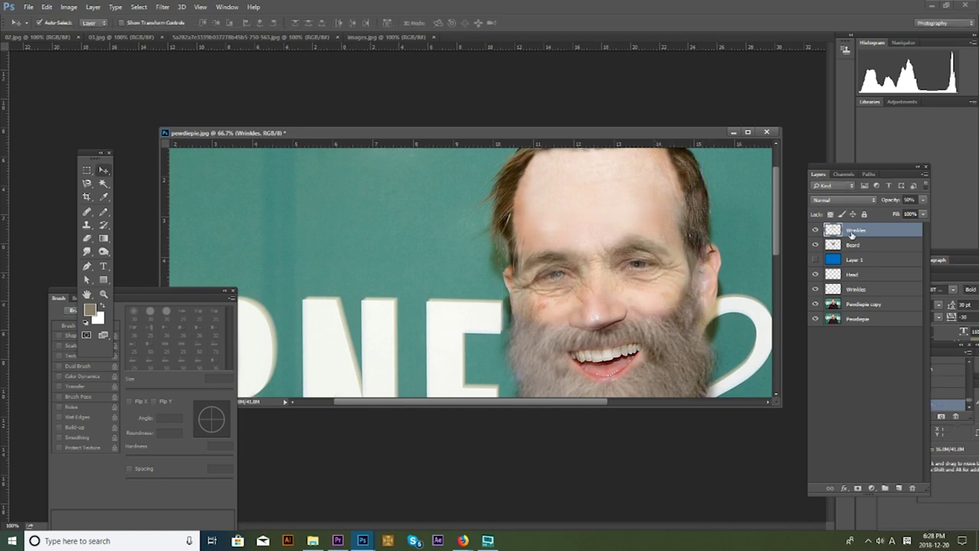
pyautogui.press('Return')
# Step: Erase the wrinkle texture around the right eye to reveal the man's own eye
pyautogui.press('e')
pyautogui.moveTo(635, 262); pyautogui.dragTo(655, 268)
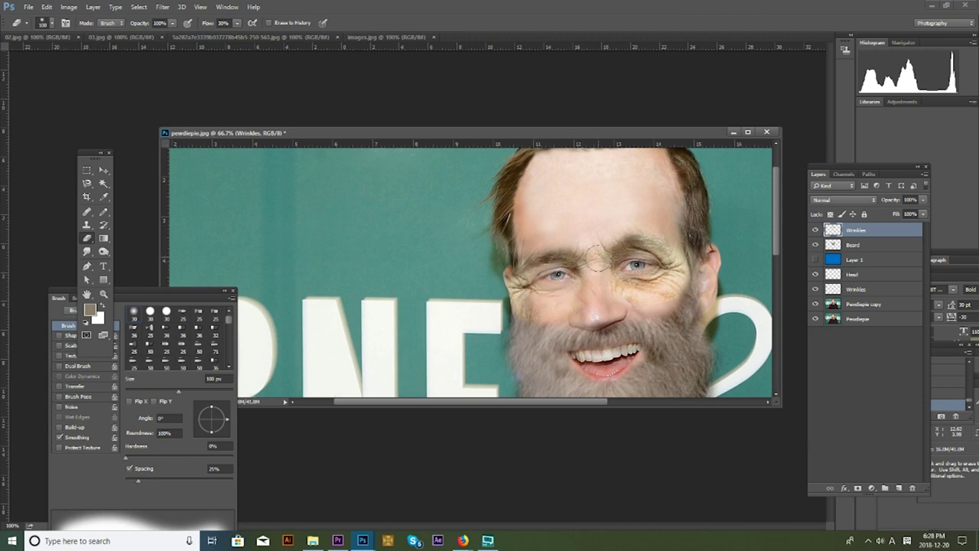
pyautogui.hotkey('ctrl', 't')
pyautogui.scroll(2, 550, 294)
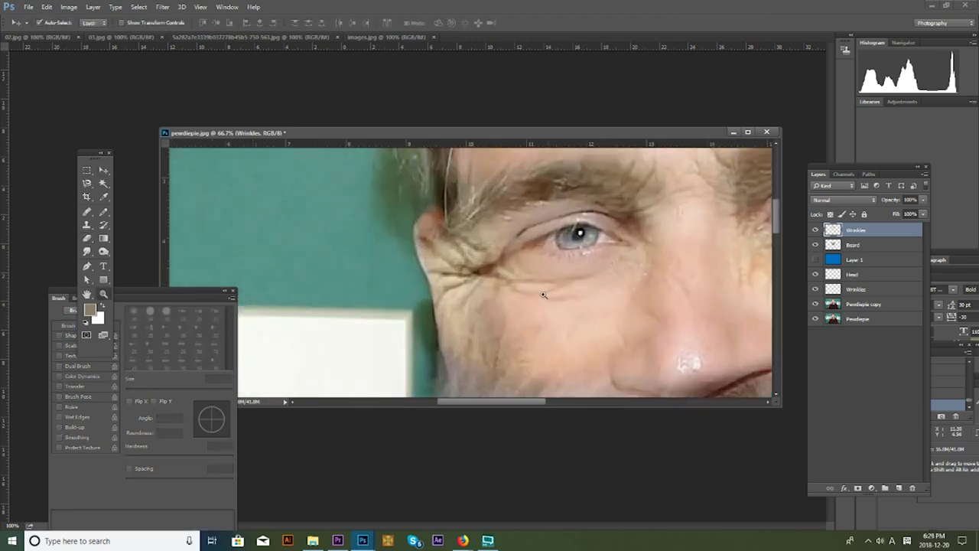
# Step: Resize the Wrinkles patch slightly to fit the face
pyautogui.scroll(-2, 439, 351)
pyautogui.scroll(-2, 438, 351)
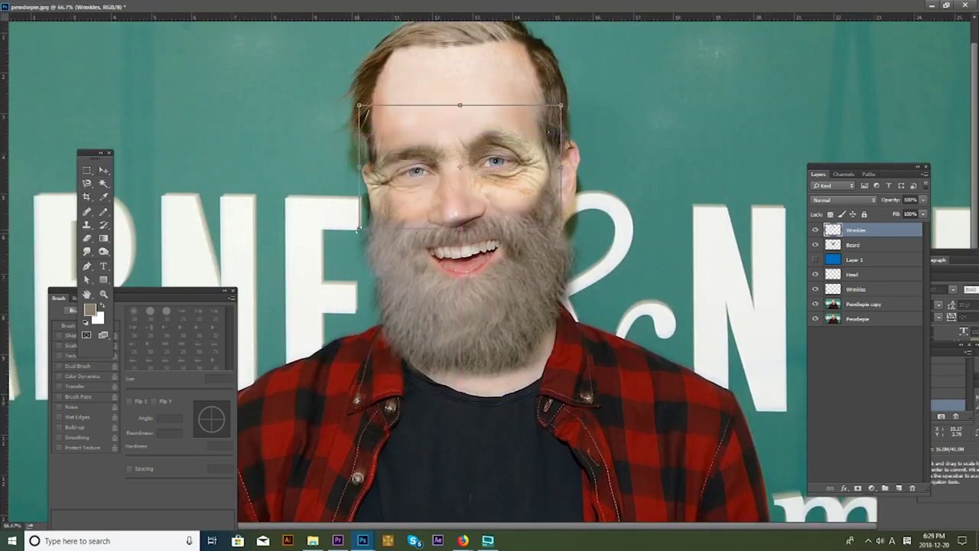
pyautogui.moveTo(358, 231); pyautogui.dragTo(363, 227)
pyautogui.press('Return')
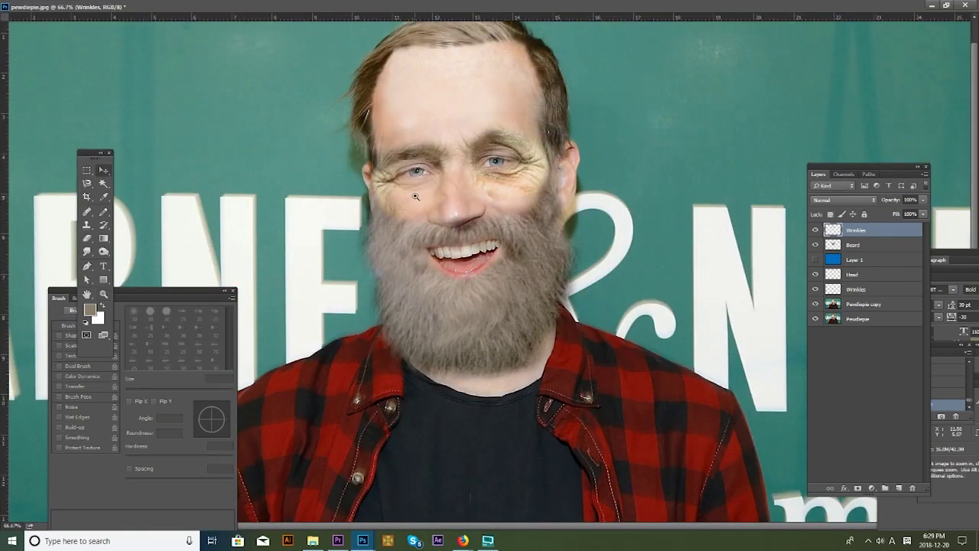
# Step: Try Multiply and Color Dodge, then keep the Wrinkles layer at Normal, 100% opacity
pyautogui.scroll(1, 483, 175)
pyautogui.click(841, 200)
pyautogui.click(842, 239)
pyautogui.click(842, 200)
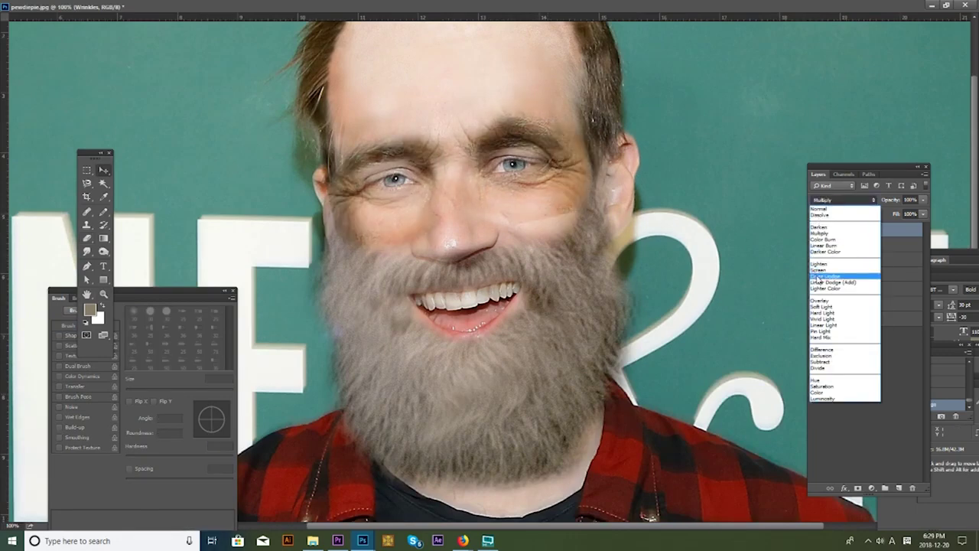
pyautogui.click(834, 277)
pyautogui.click(841, 200)
pyautogui.click(831, 233)
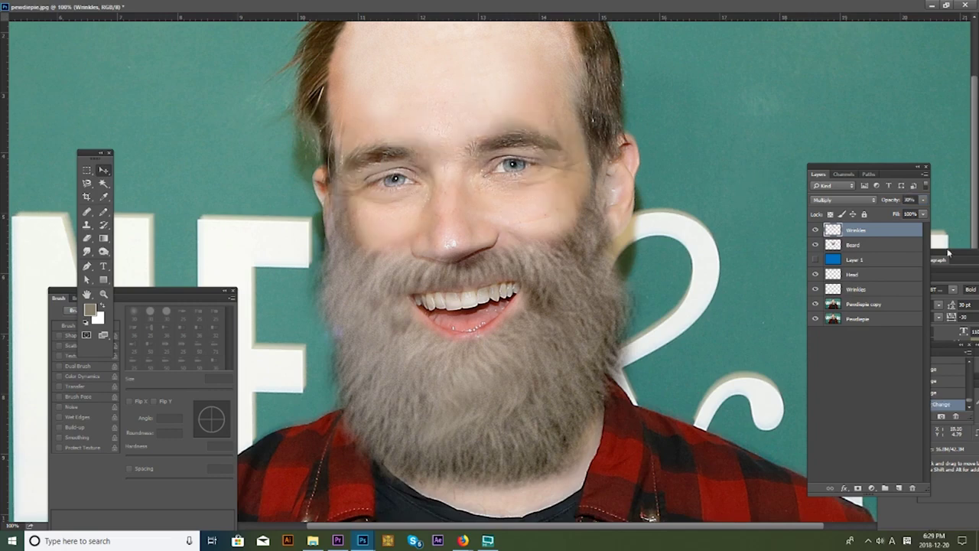
pyautogui.click(842, 200)
pyautogui.click(911, 199)
pyautogui.write('100')
pyautogui.press('Return')
# Step: Erase the Wrinkles layer's hard edges around the eyes and temples
pyautogui.press('e')
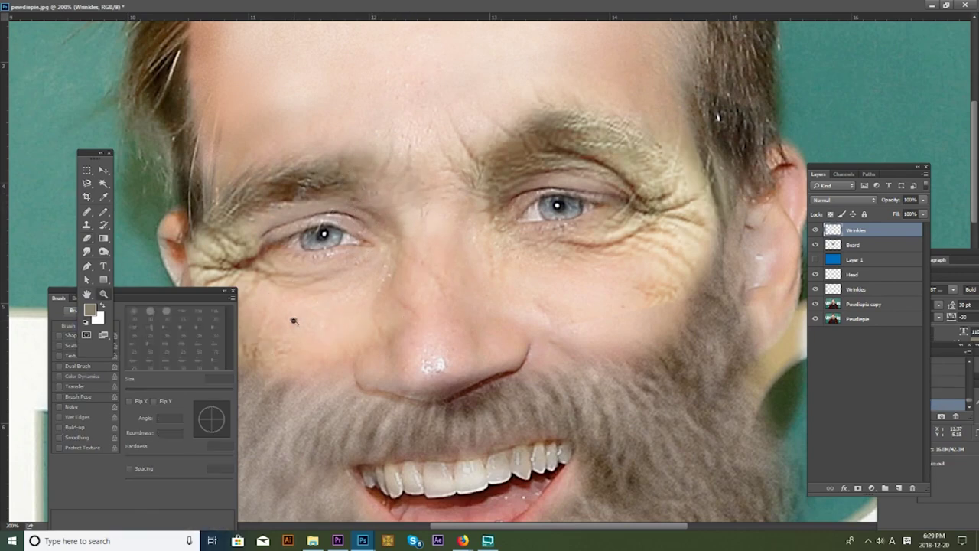
pyautogui.hotkey('ctrl', '-')
pyautogui.hotkey('ctrl', '-')
pyautogui.press('e')
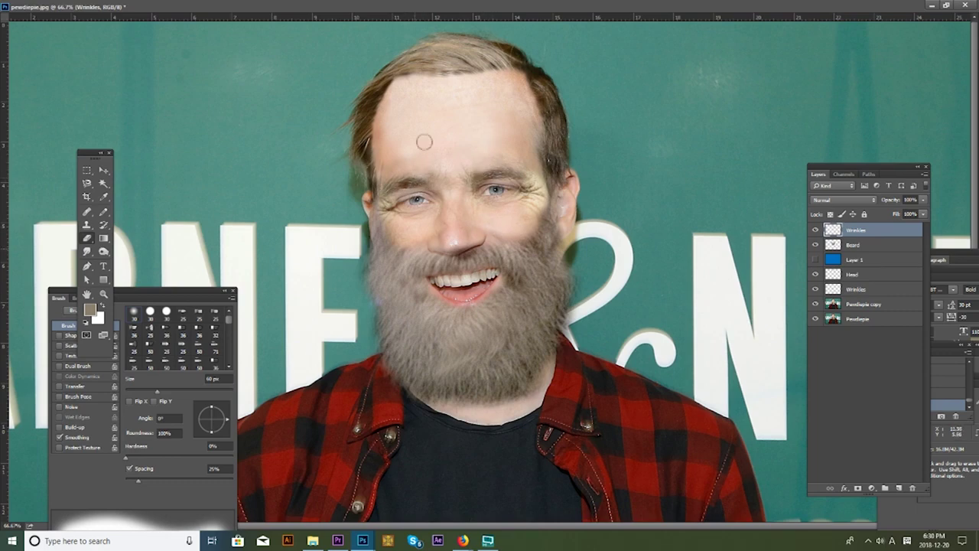
pyautogui.click(945, 5)
pyautogui.moveTo(536, 290); pyautogui.dragTo(482, 265)
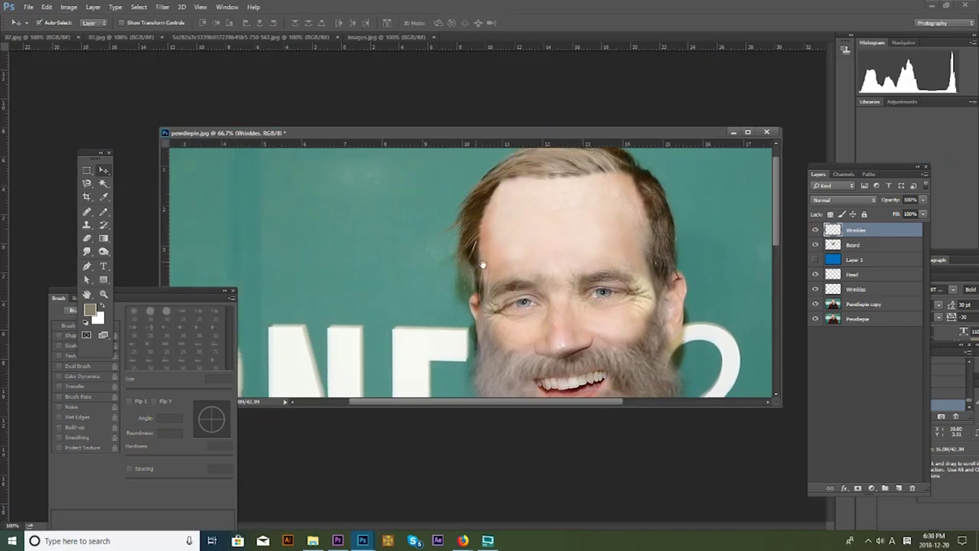
# Step: Shift the Wrinkles layer's midtones toward red with Color Balance Cyan-Red +36
pyautogui.click(68, 7)
pyautogui.click(207, 86)
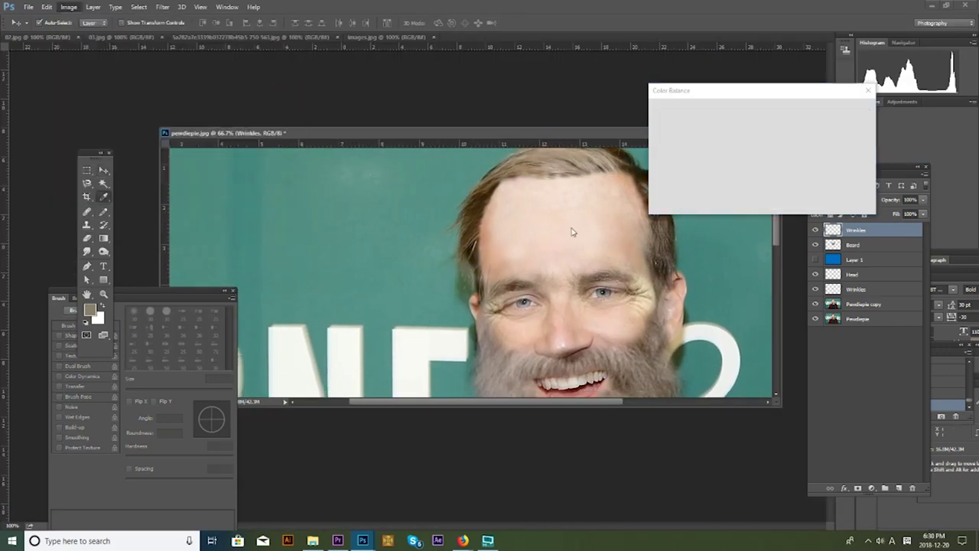
pyautogui.moveTo(743, 136); pyautogui.dragTo(760, 137)
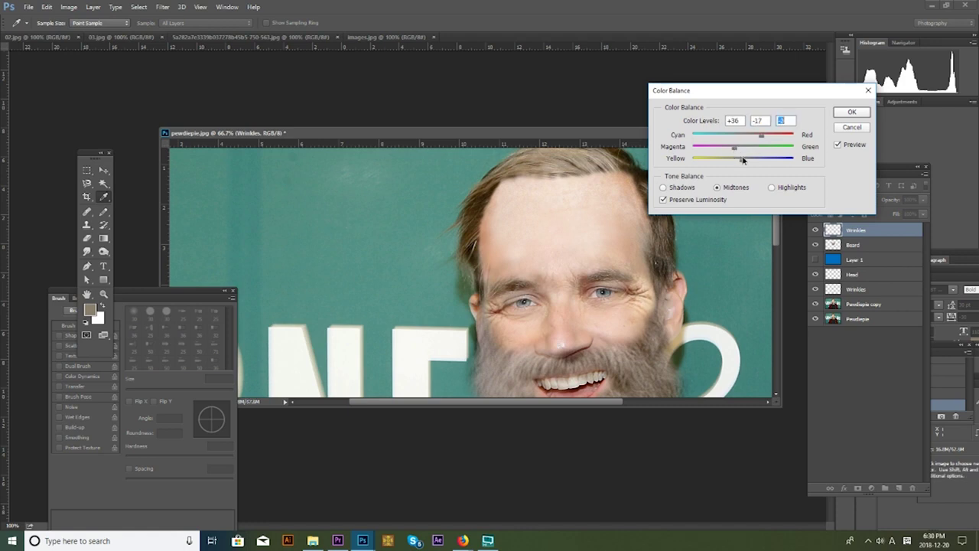
# Step: Apply the Color Balance adjustment to the eye wrinkle patch
pyautogui.click(849, 113)
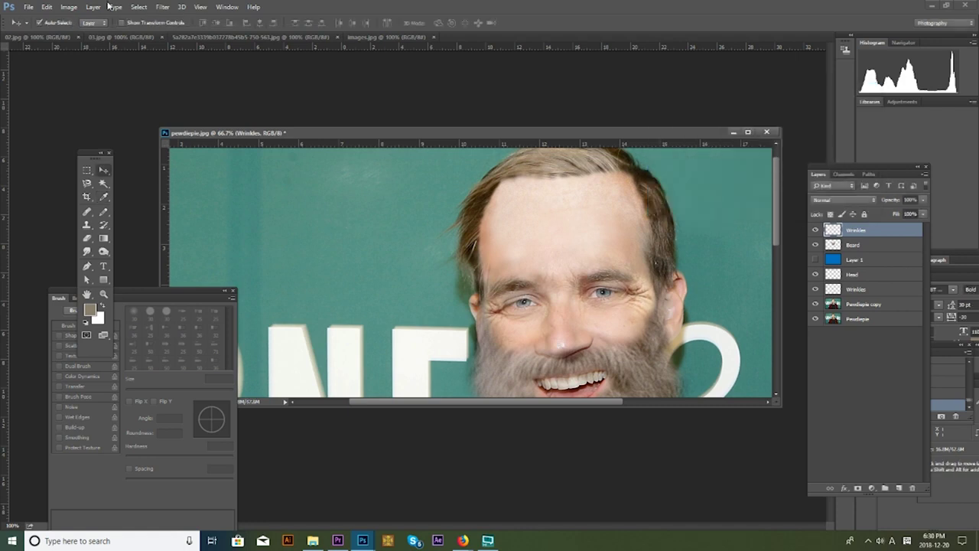
pyautogui.click(69, 7)
pyautogui.click(222, 31)
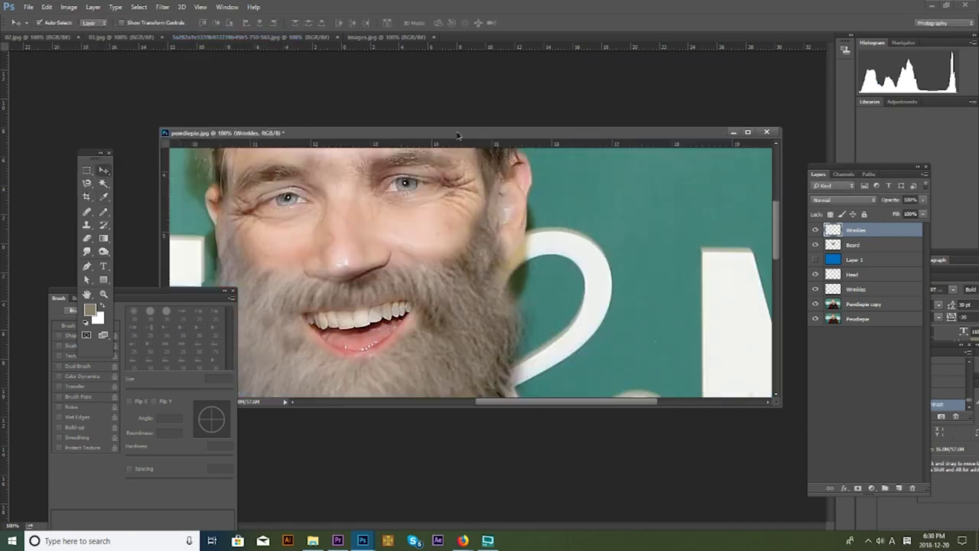
# Step: Rotate the Wrinkles layer about -2.7° so it follows the eye line
pyautogui.scroll(2, 334, 136)
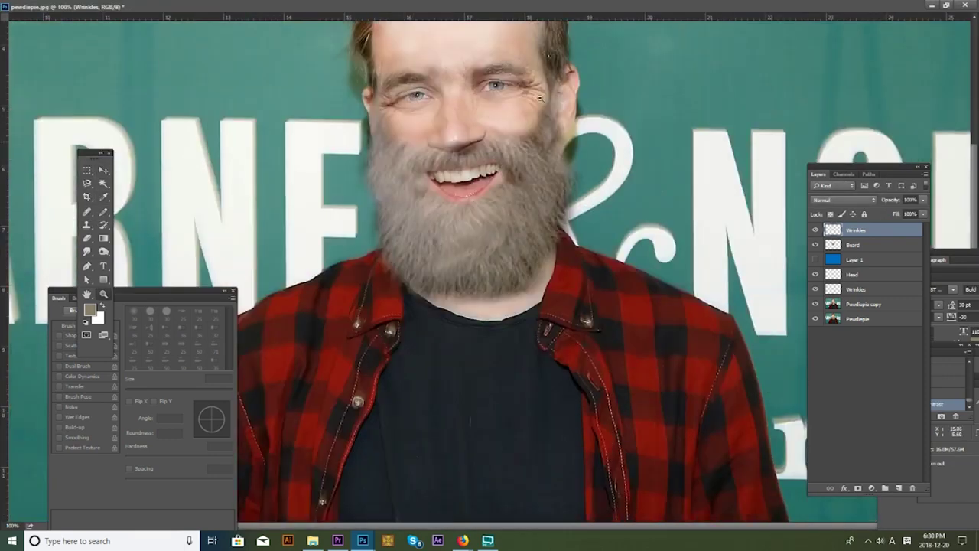
pyautogui.scroll(3, 464, 72)
pyautogui.scroll(2, 465, 72)
pyautogui.hotkey('ctrl', 't')
pyautogui.moveTo(583, 94); pyautogui.dragTo(582, 87)
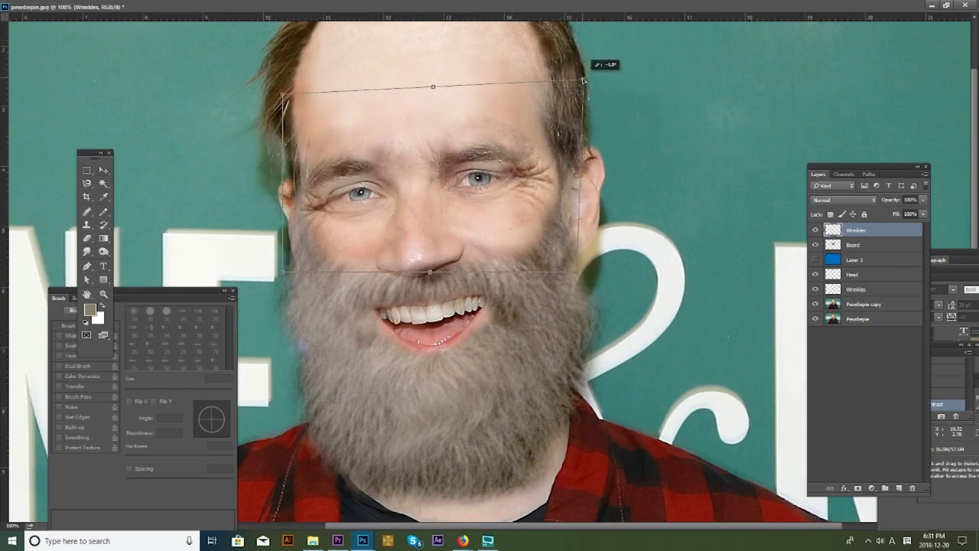
pyautogui.press('Return')
# Step: Switch to the Eraser, zoom out to the whole face, and show the image in a floating window
pyautogui.press('e')
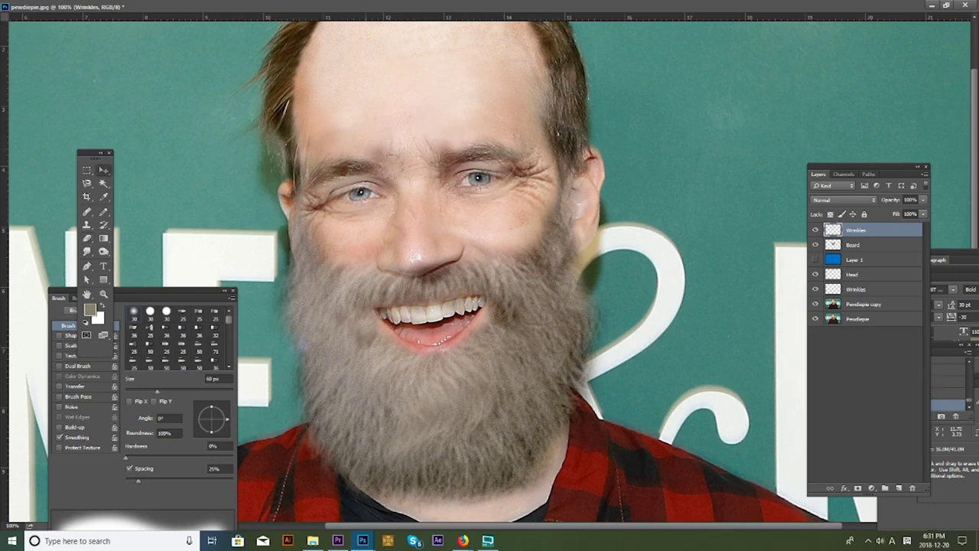
pyautogui.scroll(-2, 422, 243)
pyautogui.scroll(2, 424, 245)
pyautogui.scroll(1, 521, 214)
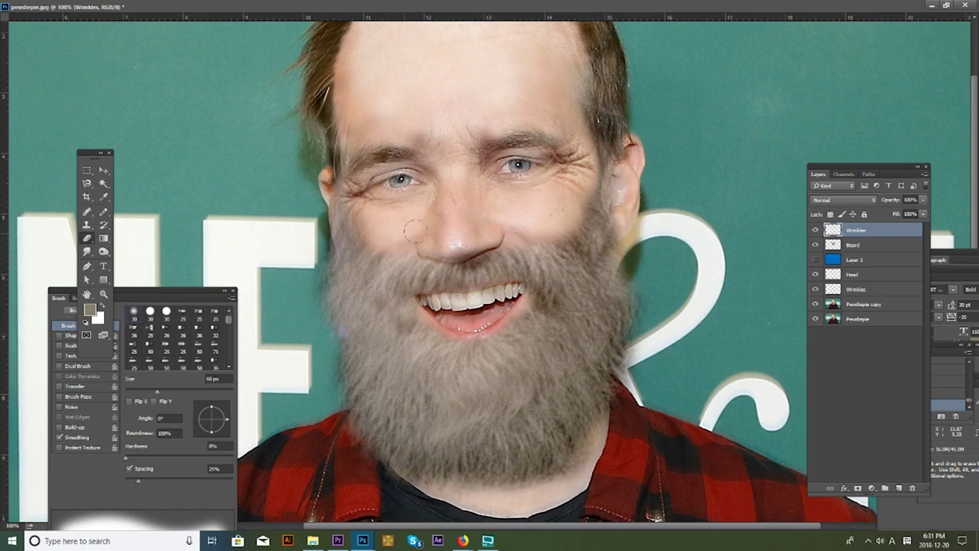
pyautogui.scroll(-1, 467, 213)
pyautogui.hotkey('alt', 'v')
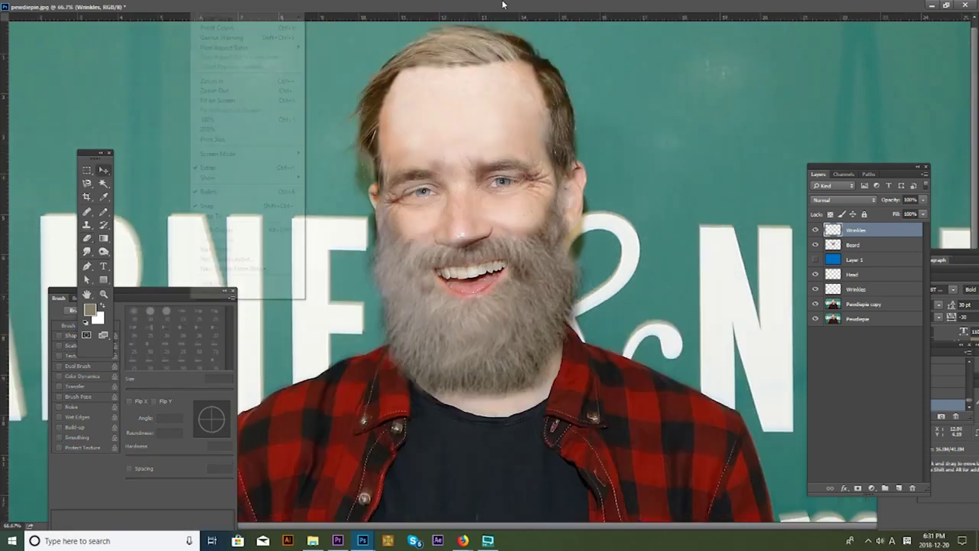
pyautogui.press('Escape')
pyautogui.press('f')
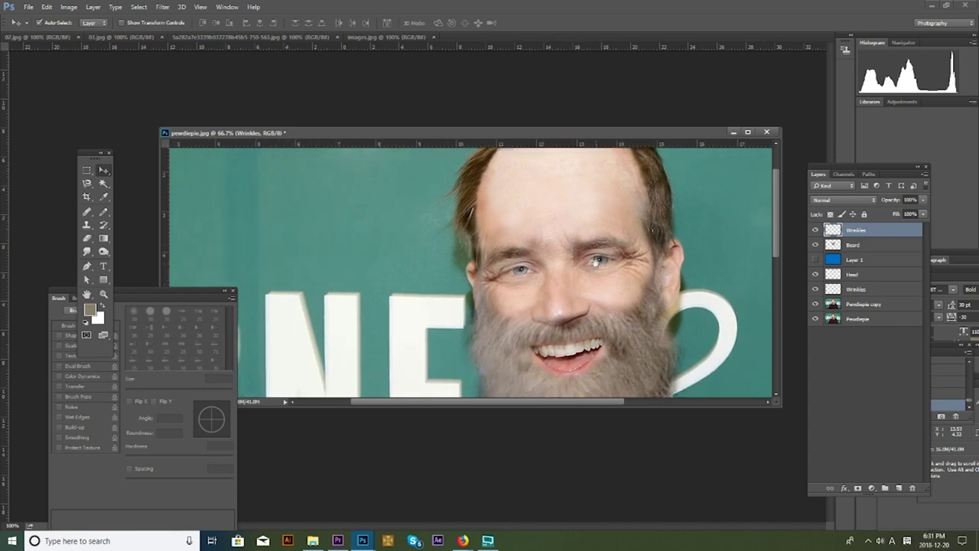
# Step: Rearrange the document windows to reveal the face in the composite
pyautogui.moveTo(310, 133); pyautogui.dragTo(271, 153)
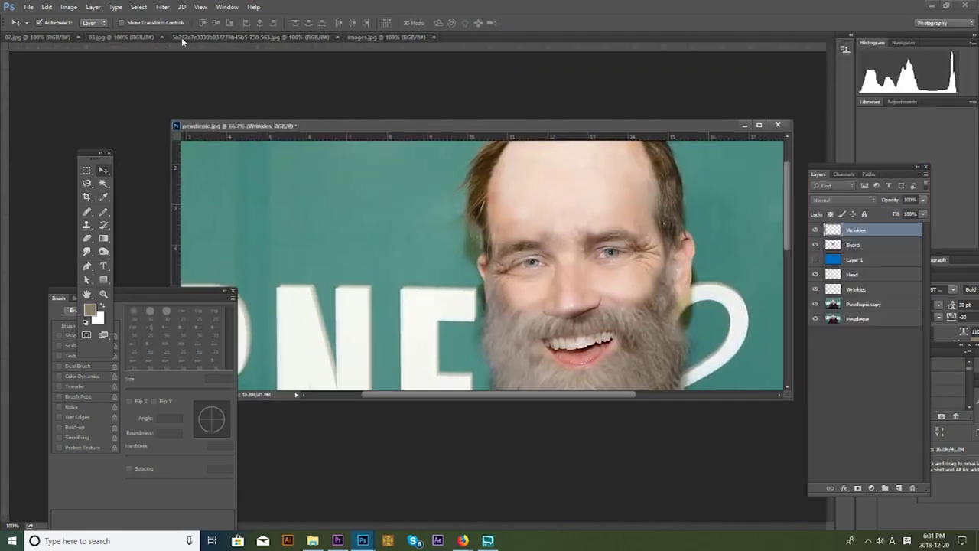
pyautogui.click(130, 37)
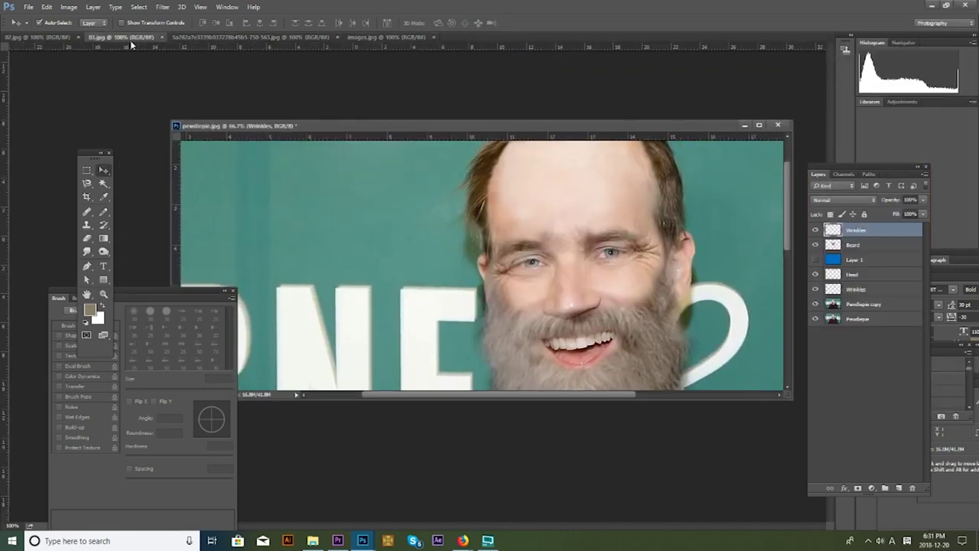
pyautogui.moveTo(253, 129); pyautogui.dragTo(635, 118)
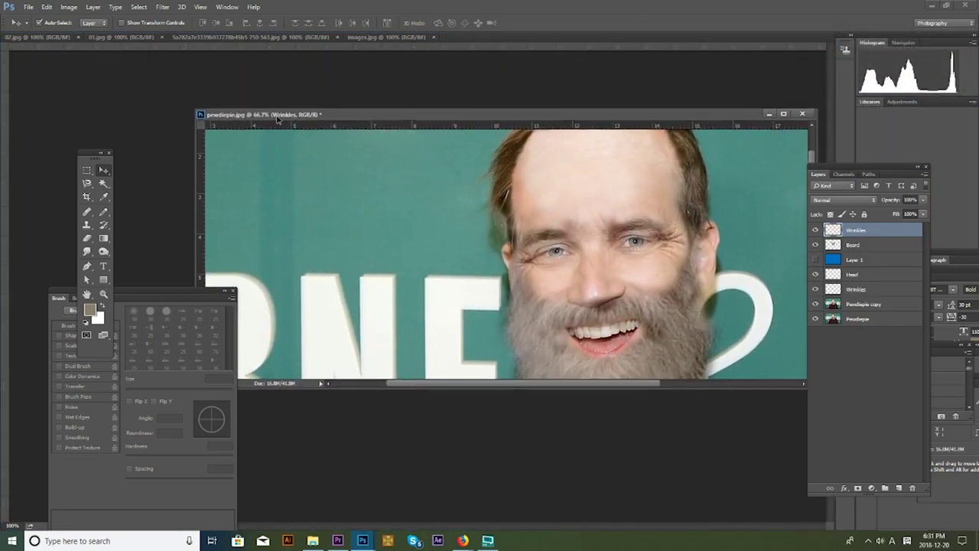
pyautogui.moveTo(636, 118); pyautogui.dragTo(257, 120)
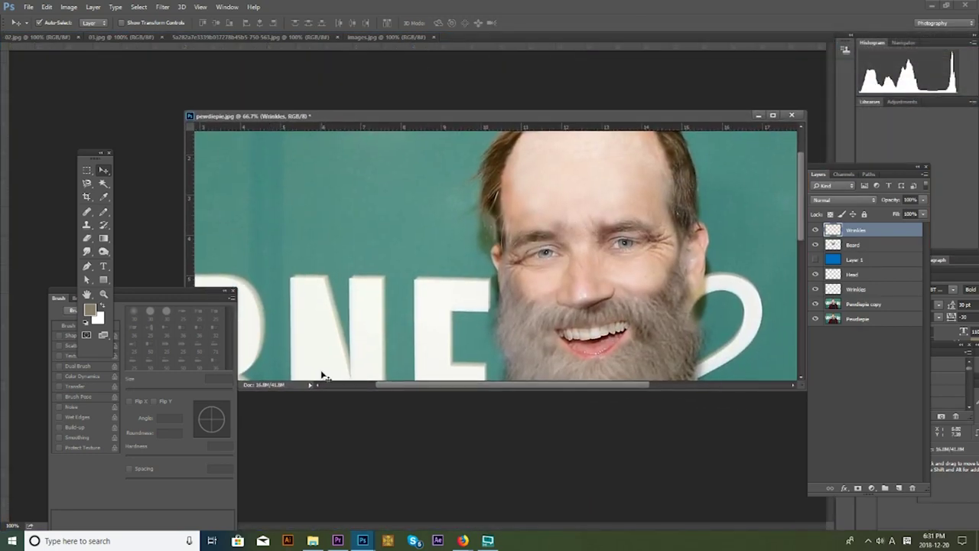
pyautogui.click(93, 38)
# Step: Open the wrinkled forehead photo, drag it onto the face, and add an empty layer
pyautogui.click(44, 38)
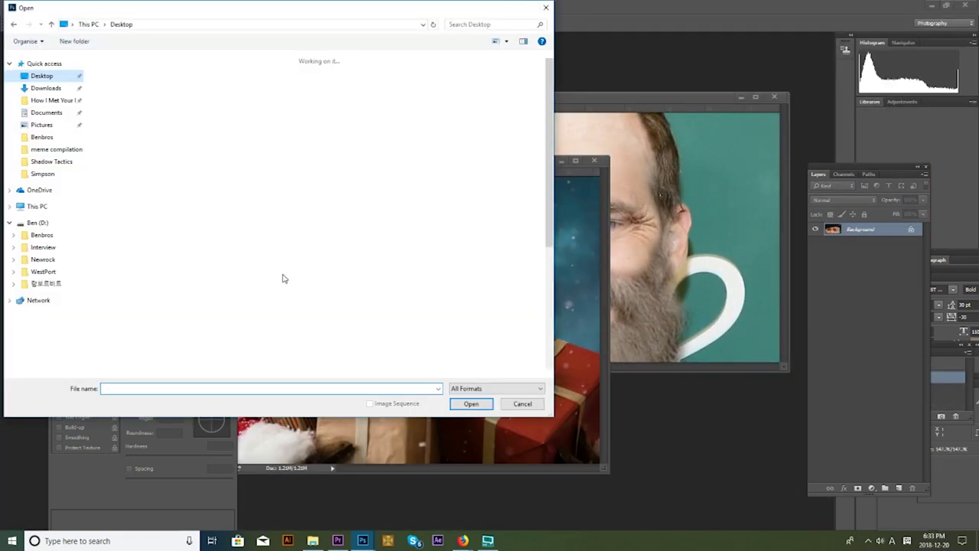
pyautogui.doubleClick(287, 237)
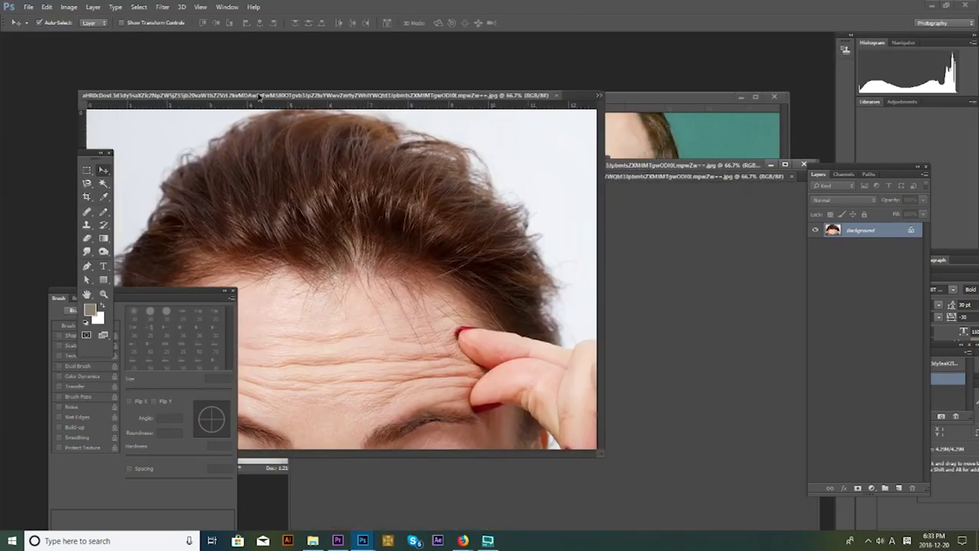
pyautogui.moveTo(258, 95); pyautogui.dragTo(94, 29)
pyautogui.click(472, 92)
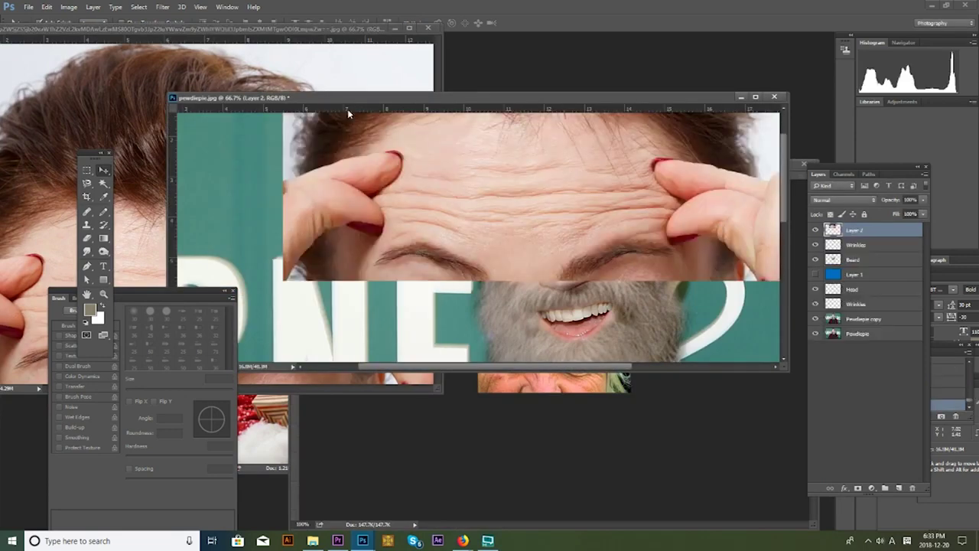
pyautogui.doubleClick(336, 98)
pyautogui.moveTo(444, 180)
pyautogui.mouseDown()
pyautogui.moveTo(442, 357)
pyautogui.moveTo(470, 284)
pyautogui.mouseUp()
pyautogui.press('s')
pyautogui.write('Wrinkel')
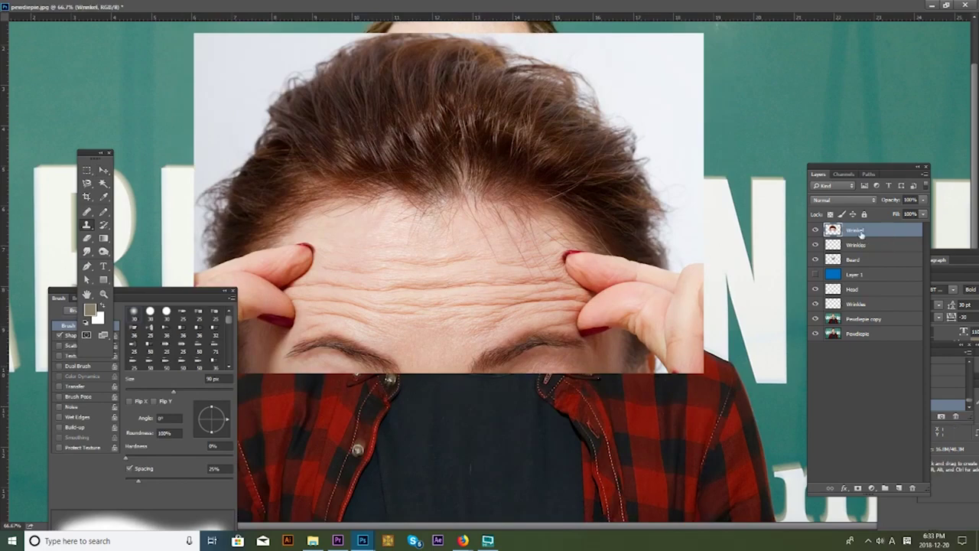
pyautogui.click(902, 487)
pyautogui.click(858, 245)
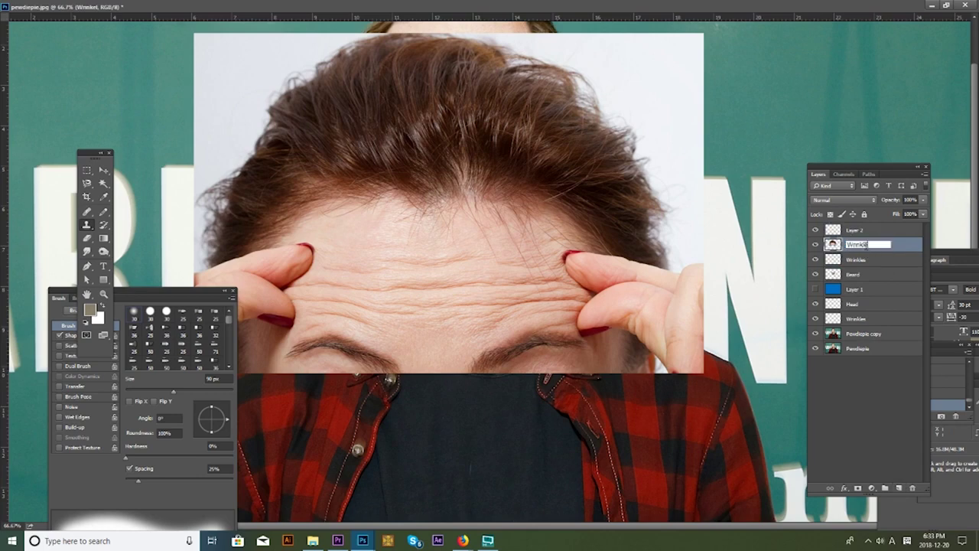
# Step: Name the empty layer Forehead and shrink the Wrinkle_Forehead photo toward the top left
pyautogui.doubleClick(854, 229)
pyautogui.write('Forehead')
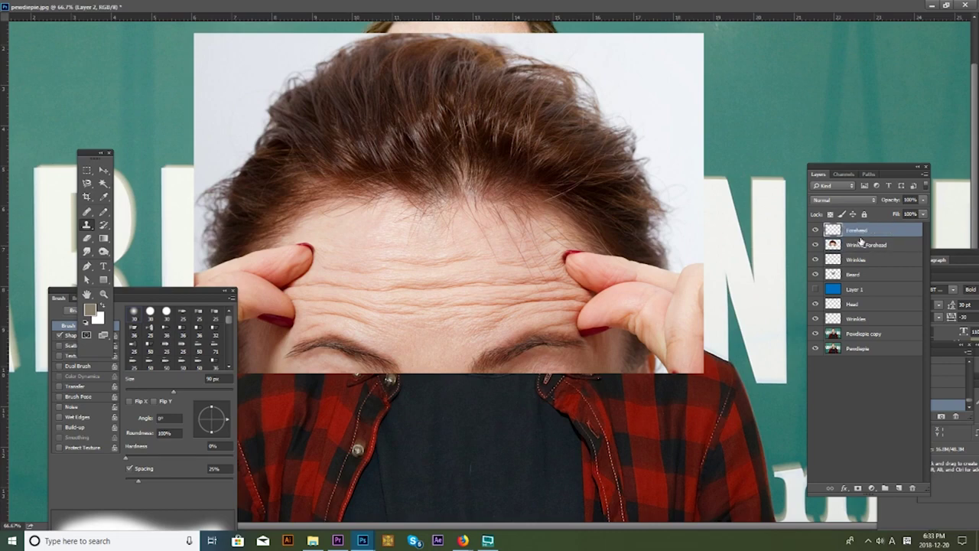
pyautogui.click(832, 245)
pyautogui.hotkey('ctrl', 't')
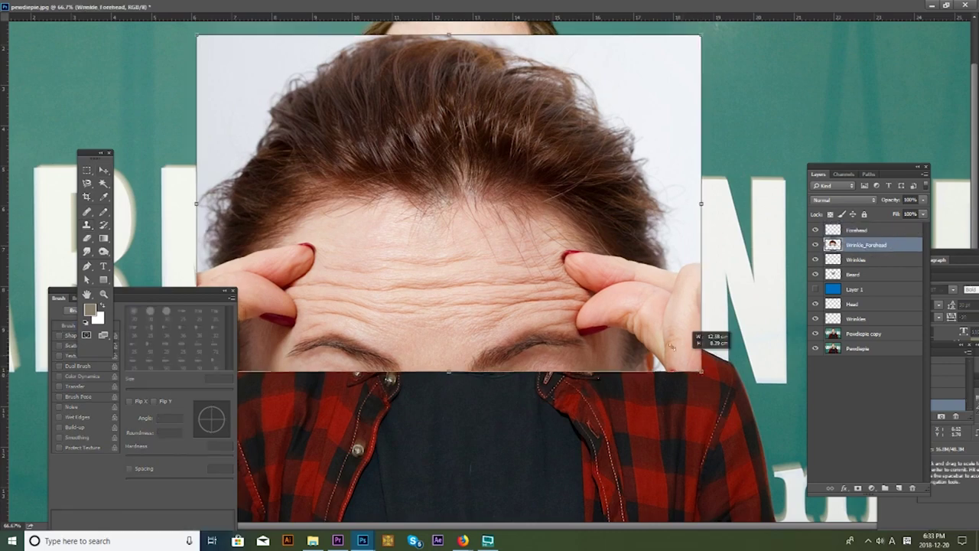
pyautogui.moveTo(703, 373); pyautogui.dragTo(589, 297)
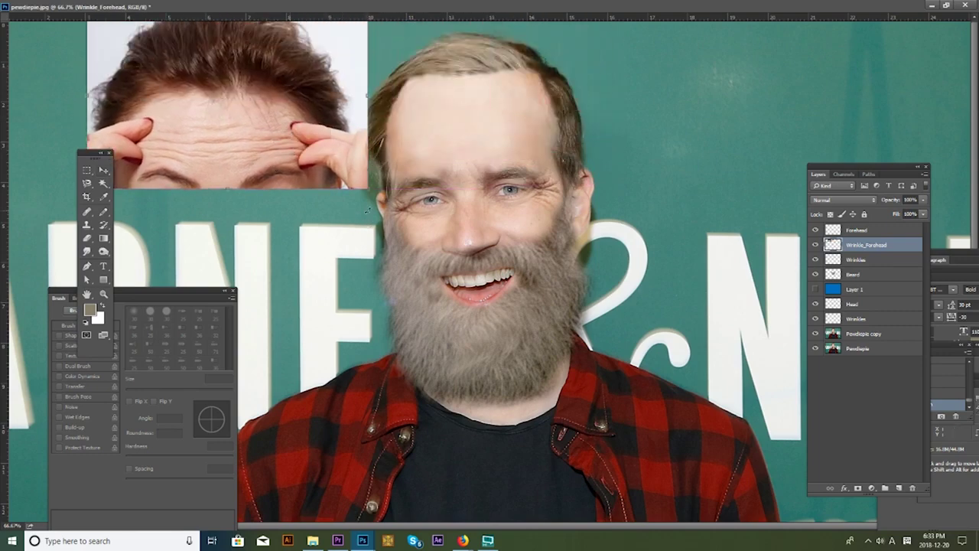
pyautogui.click(856, 232)
pyautogui.press('s')
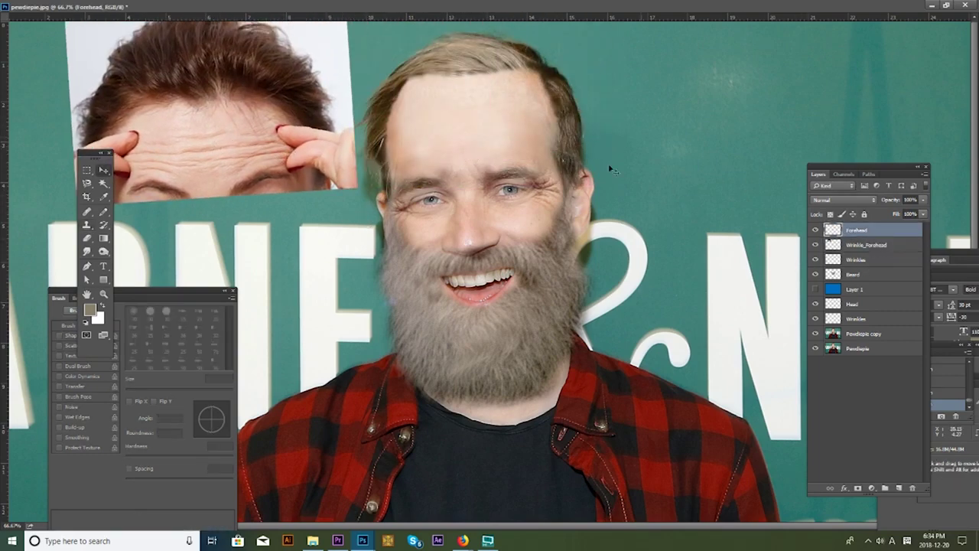
# Step: Clone forehead wrinkles onto the man's brow and resize them to fit the forehead
pyautogui.moveTo(464, 128)
pyautogui.mouseDown()
pyautogui.moveTo(489, 127)
pyautogui.moveTo(424, 136)
pyautogui.moveTo(528, 115)
pyautogui.moveTo(460, 109)
pyautogui.moveTo(542, 161)
pyautogui.mouseUp()
pyautogui.press('v')
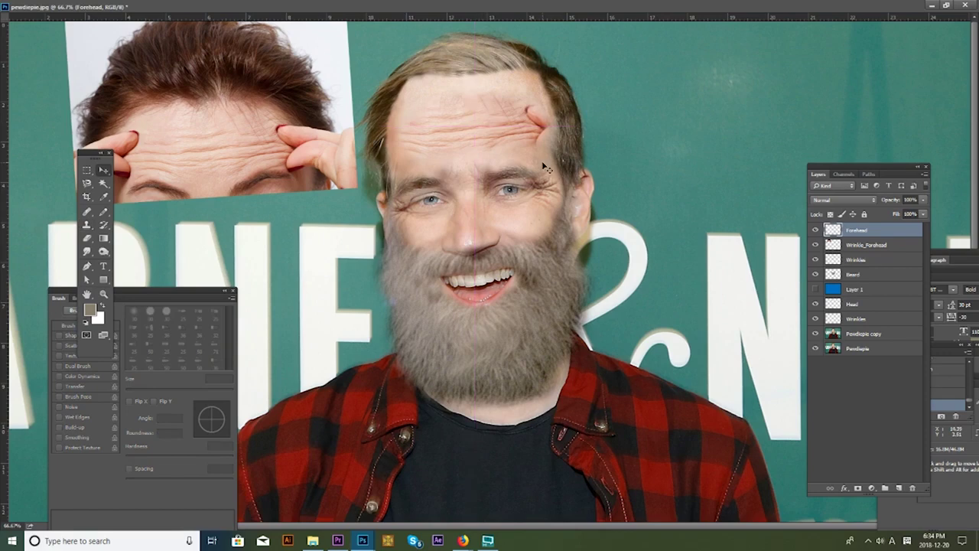
pyautogui.press('e')
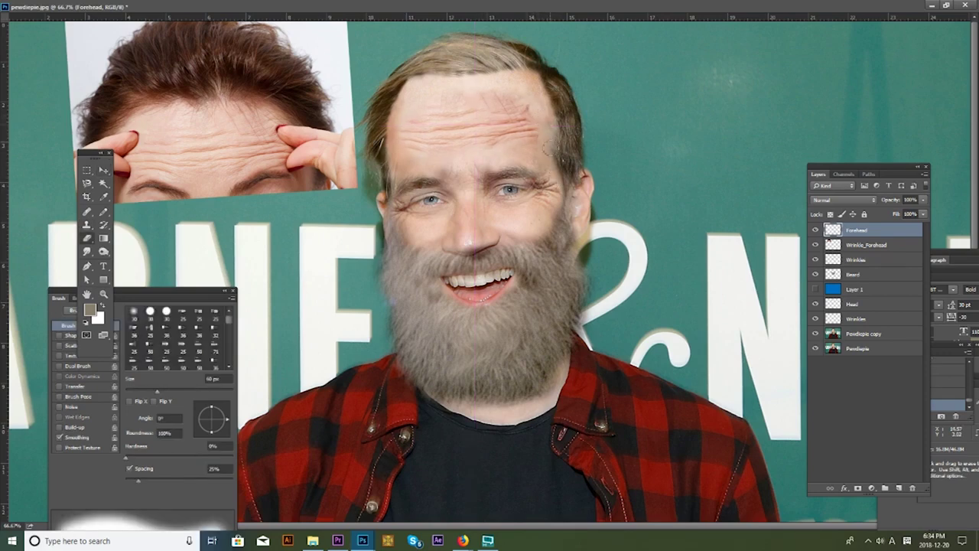
pyautogui.press('v')
pyautogui.hotkey('ctrl', 't')
pyautogui.moveTo(557, 79); pyautogui.dragTo(565, 79)
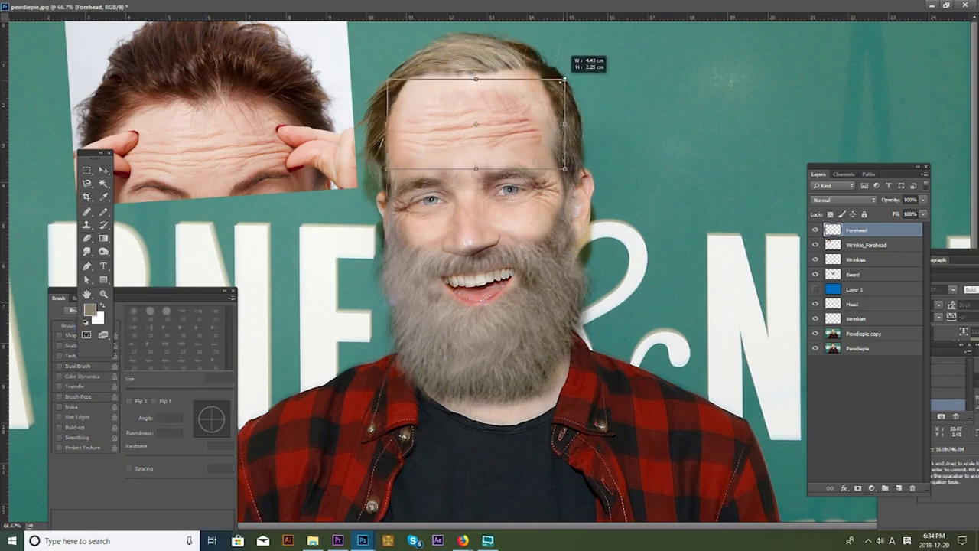
pyautogui.press('Return')
pyautogui.press('e')
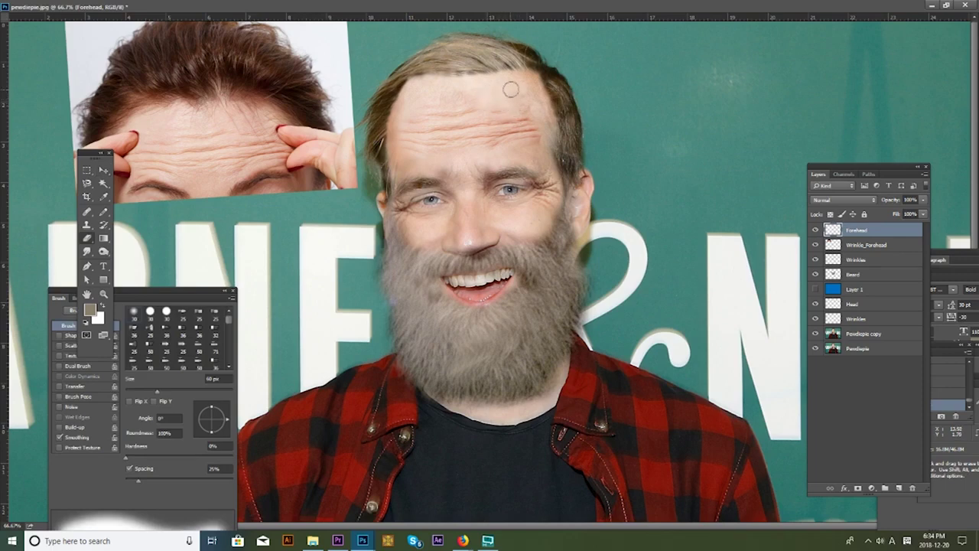
# Step: Set the Forehead layer's opacity to 80%
pyautogui.press('v')
pyautogui.hotkey('ctrl', 't')
pyautogui.press('Return')
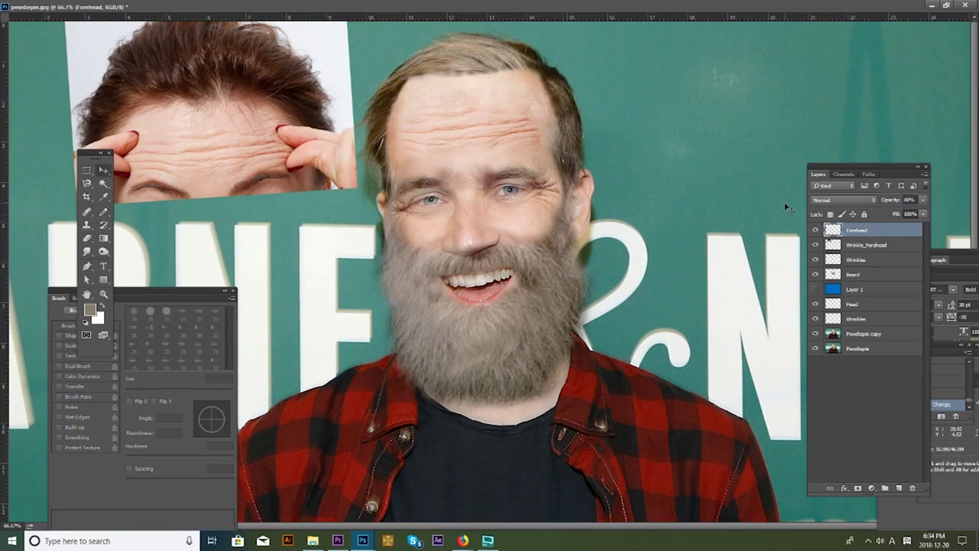
pyautogui.scroll(-3, 481, 104)
# Step: Zoom to 200% and clone existing wrinkles across the upper forehead on the Forehead layer
pyautogui.scroll(4, 482, 105)
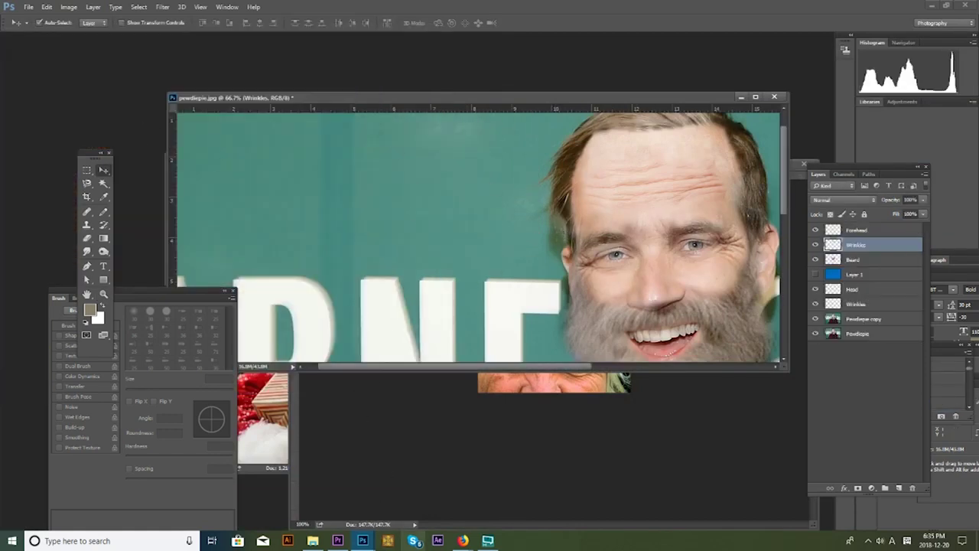
pyautogui.click(463, 540)
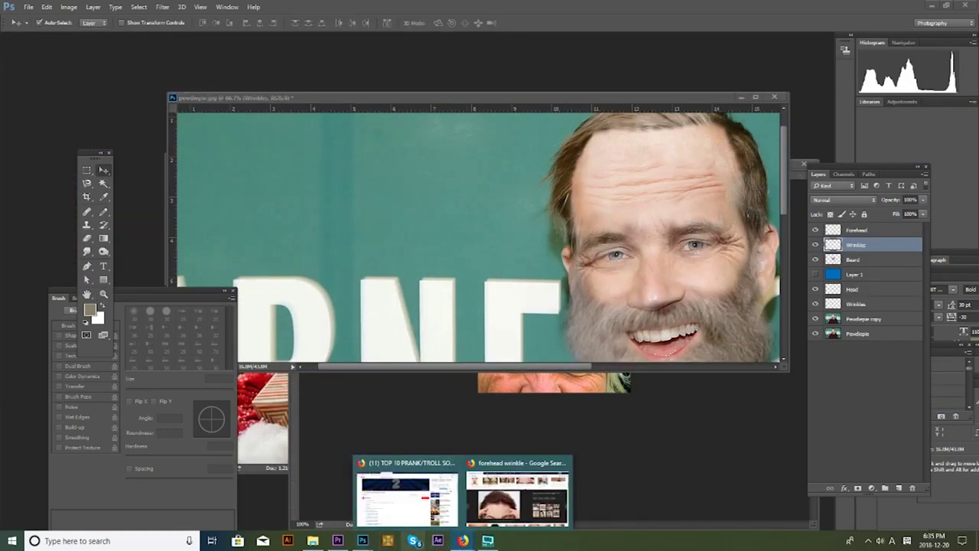
pyautogui.doubleClick(635, 104)
pyautogui.scroll(5, 518, 146)
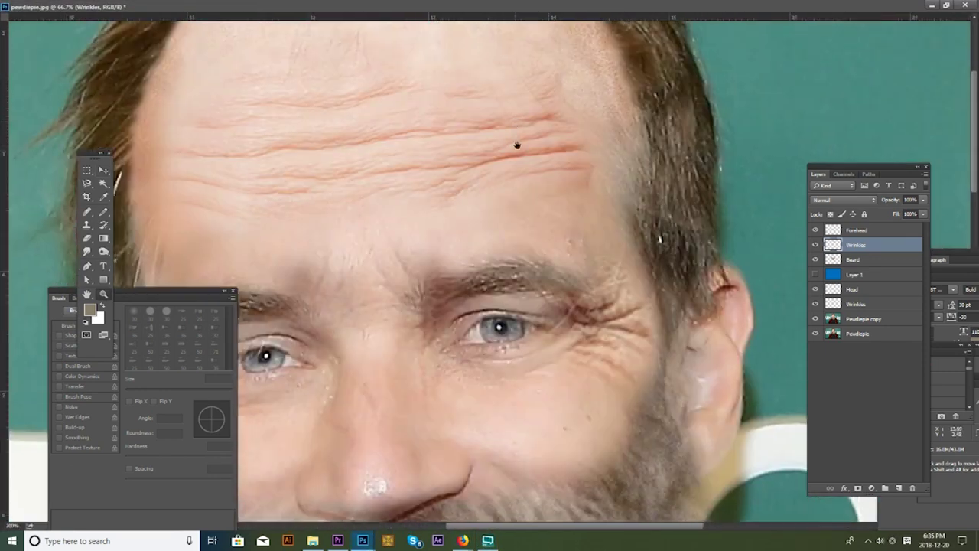
pyautogui.scroll(2, 518, 146)
pyautogui.press('s')
pyautogui.keyDown('alt'); pyautogui.click(354, 201); pyautogui.keyUp('alt')
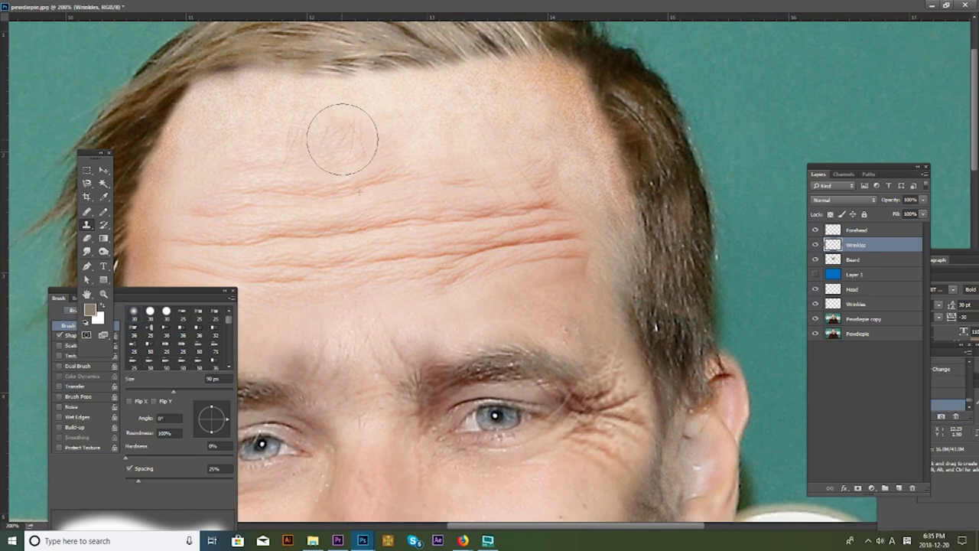
pyautogui.hotkey('alt', ']')
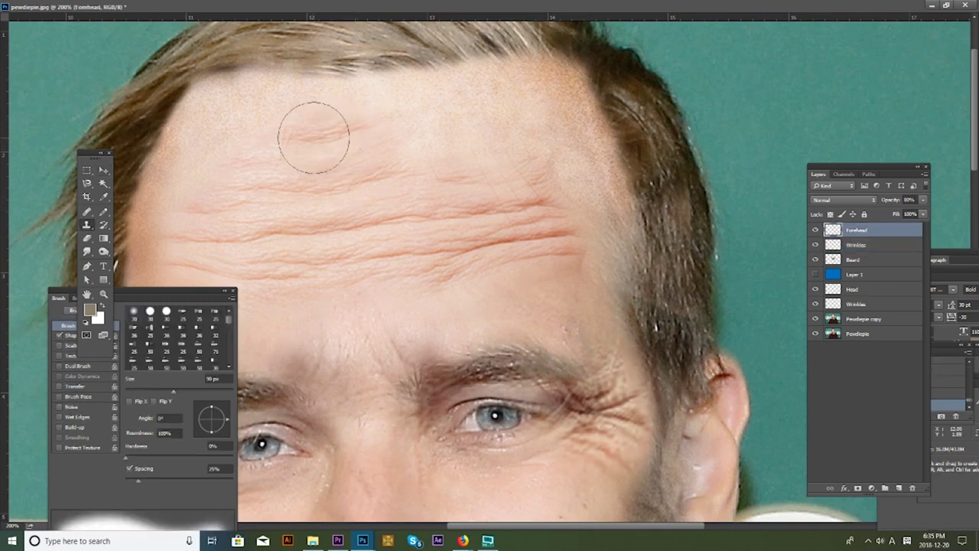
pyautogui.moveTo(251, 143); pyautogui.dragTo(467, 129)
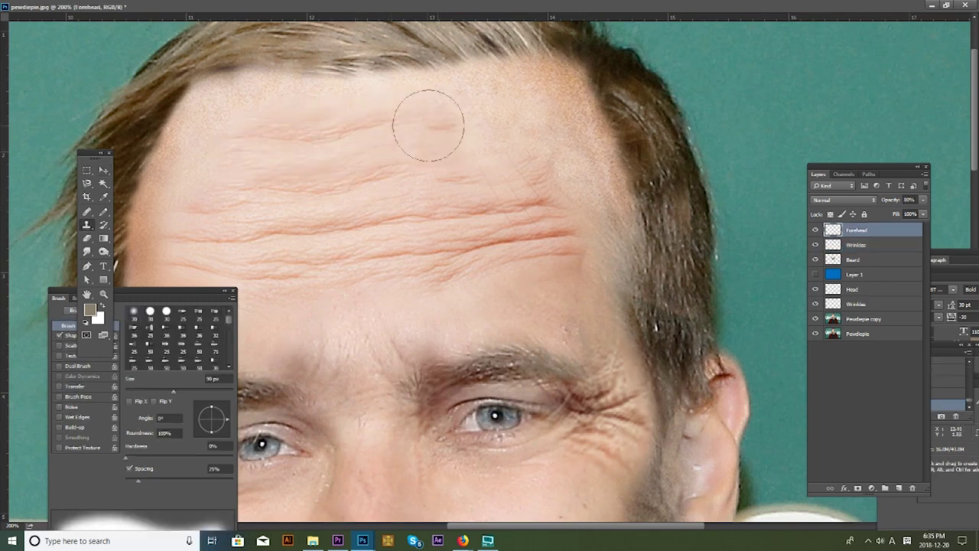
# Step: Touch up wrinkles near the hairline, then zoom back out to the whole face
pyautogui.press('z')
pyautogui.keyDown('alt'); pyautogui.click(435, 172); pyautogui.keyUp('alt')
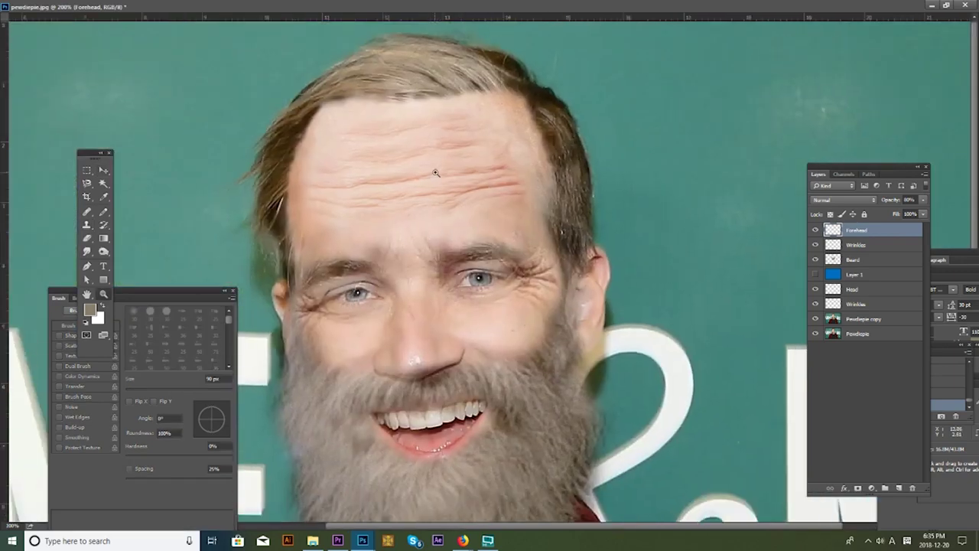
pyautogui.press('z')
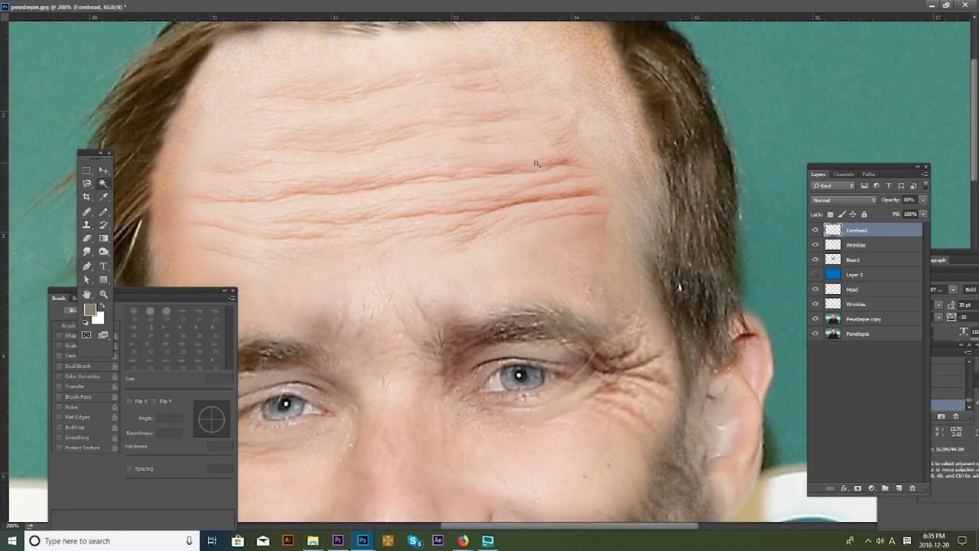
pyautogui.press('s')
pyautogui.moveTo(528, 105); pyautogui.dragTo(524, 95)
pyautogui.press('z')
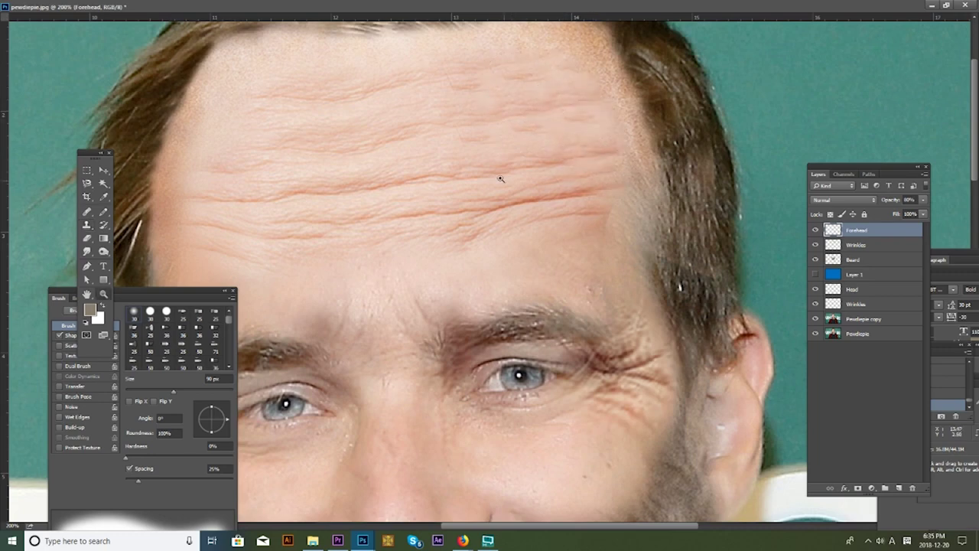
pyautogui.keyDown('alt'); pyautogui.click(510, 186); pyautogui.keyUp('alt')
pyautogui.press('v')
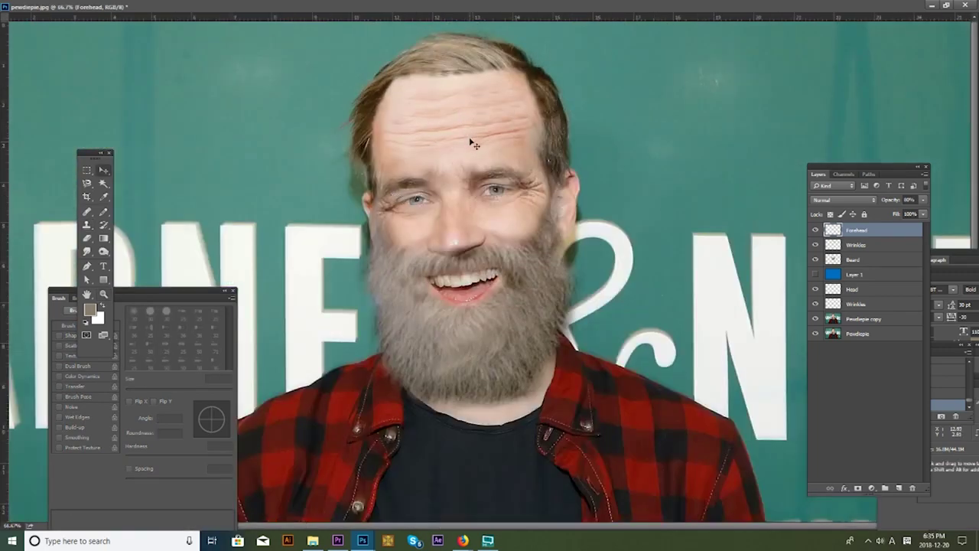
# Step: Hide and re-show the edit layers to compare the aged face with the original
pyautogui.press('e')
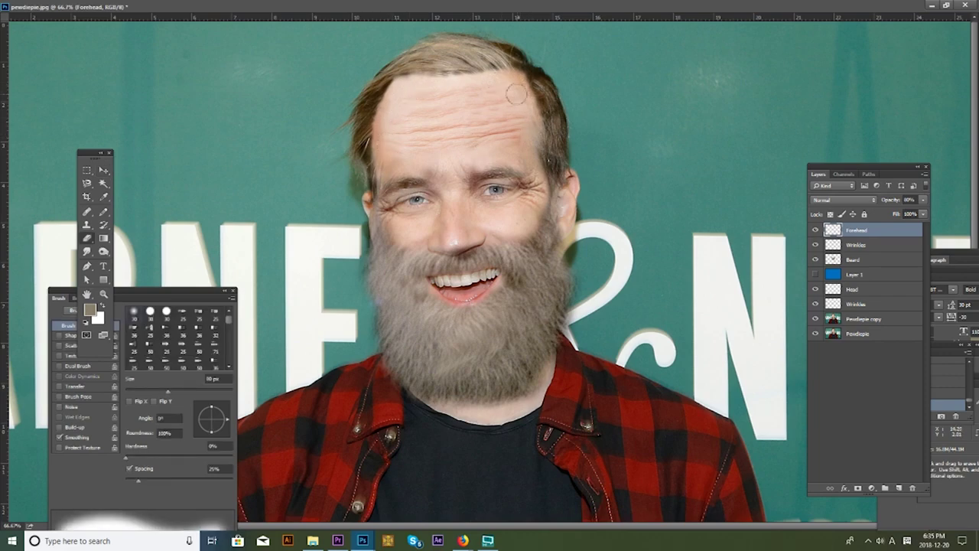
pyautogui.moveTo(815, 320); pyautogui.dragTo(809, 277)
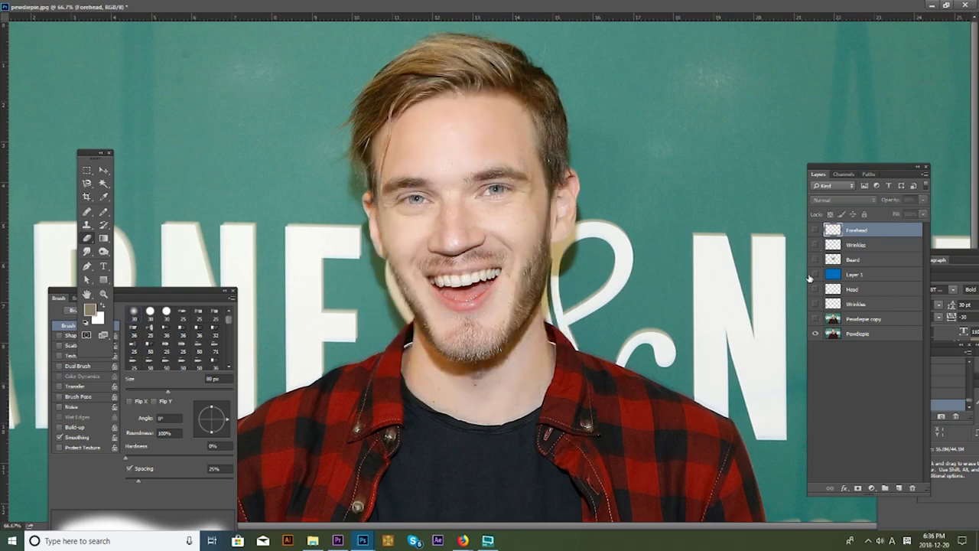
pyautogui.moveTo(816, 320); pyautogui.dragTo(815, 305)
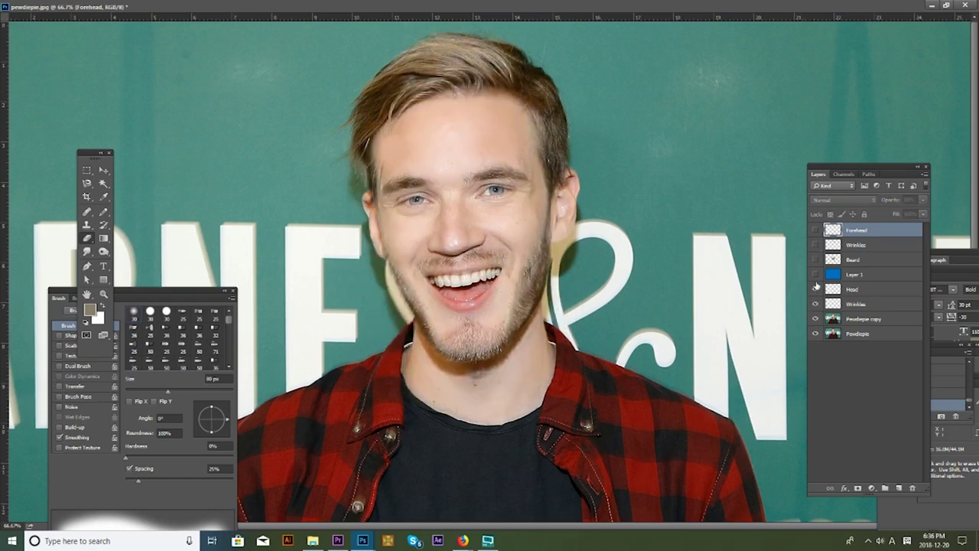
pyautogui.click(816, 288)
pyautogui.moveTo(818, 262); pyautogui.dragTo(816, 246)
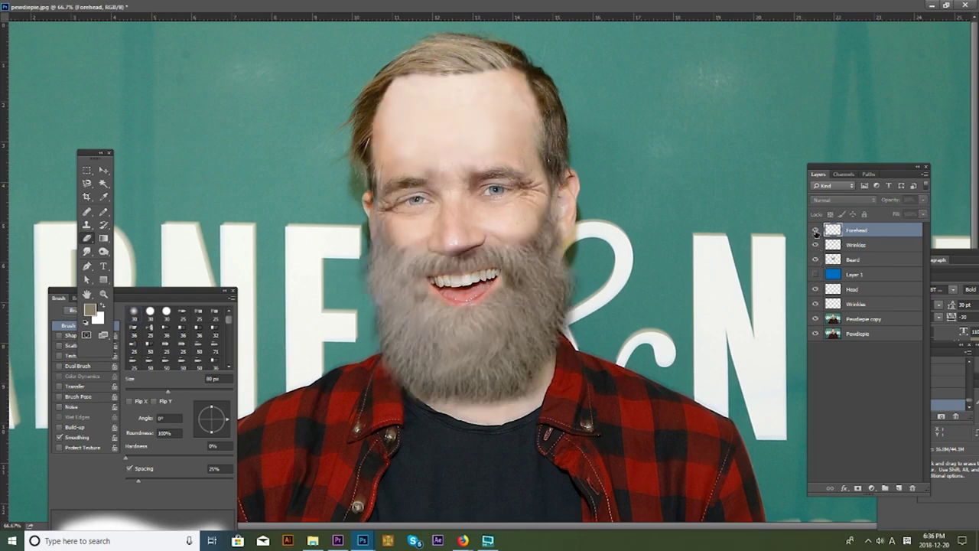
pyautogui.click(815, 230)
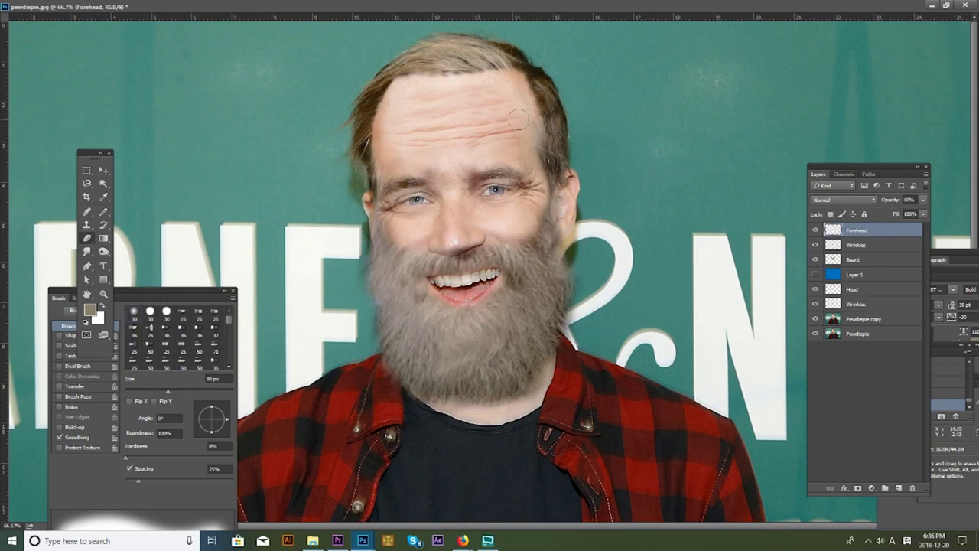
# Step: Enlarge and rescale the Forehead wrinkle patch to span the brow
pyautogui.hotkey('ctrl', 't')
pyautogui.moveTo(498, 116)
pyautogui.mouseDown()
pyautogui.moveTo(568, 69)
pyautogui.moveTo(545, 120)
pyautogui.mouseUp()
pyautogui.press('Return')
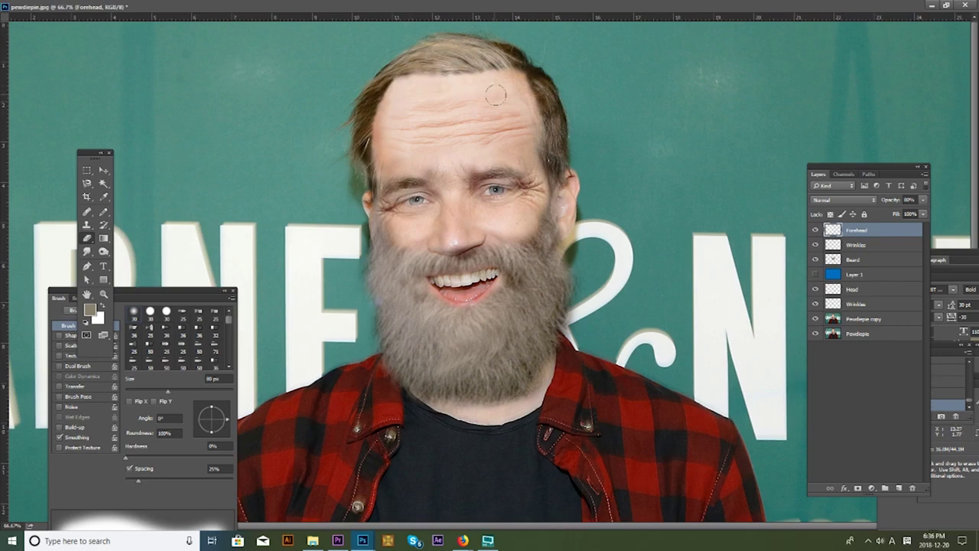
pyautogui.hotkey('ctrl', 't')
pyautogui.moveTo(554, 63); pyautogui.dragTo(557, 66)
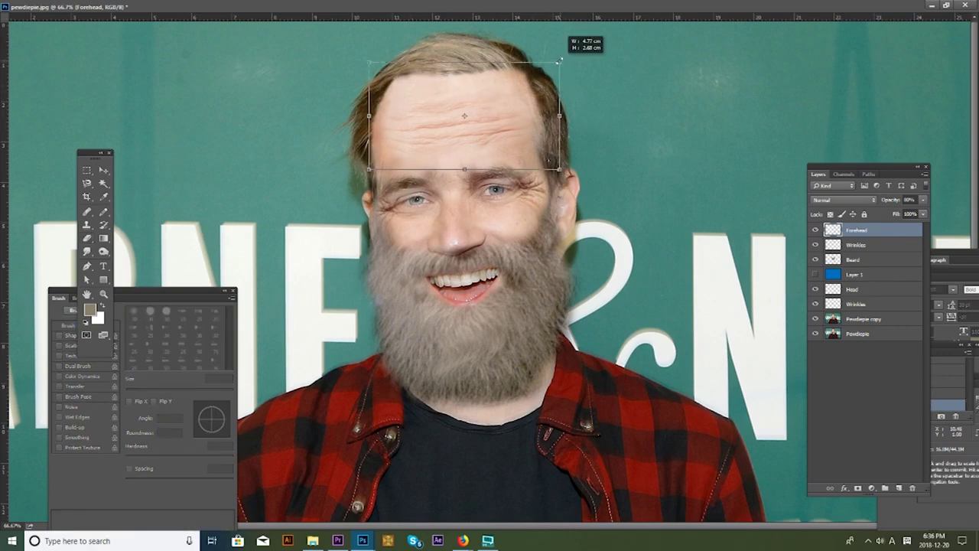
# Step: Commit the resize and warp the forehead wrinkles into a curve with Liquify
pyautogui.press('Return')
pyautogui.press('f')
pyautogui.click(162, 6)
pyautogui.click(184, 87)
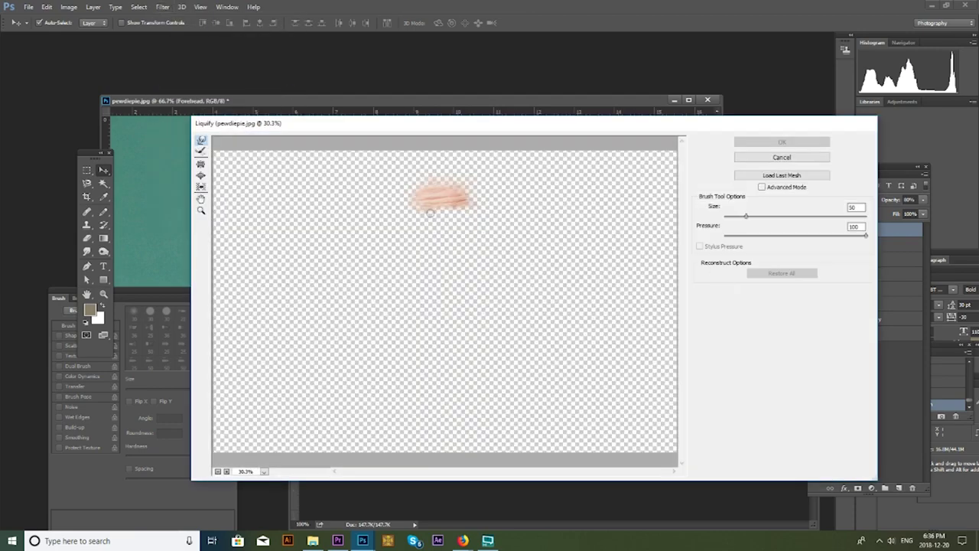
pyautogui.moveTo(441, 200)
pyautogui.mouseDown()
pyautogui.moveTo(449, 196)
pyautogui.moveTo(448, 212)
pyautogui.moveTo(437, 212)
pyautogui.moveTo(453, 206)
pyautogui.mouseUp()
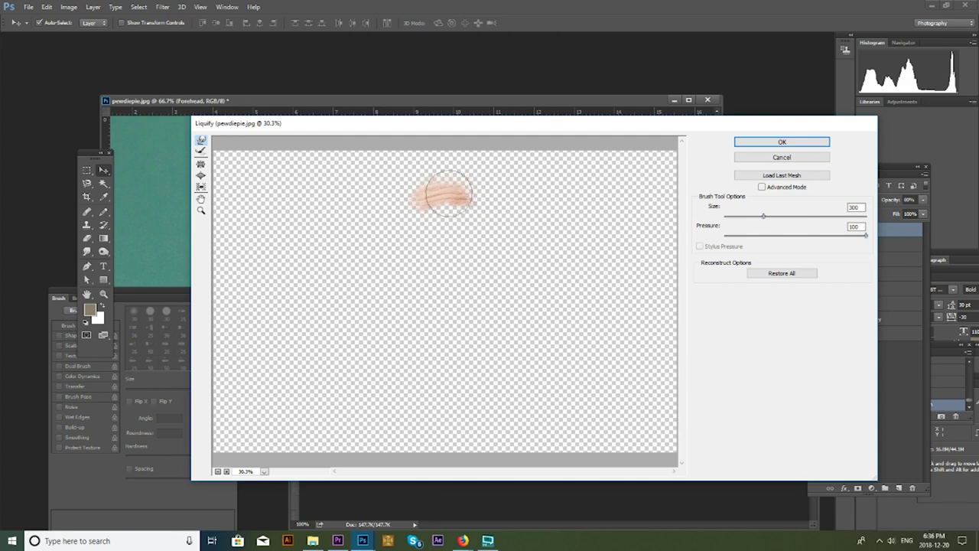
pyautogui.click(201, 164)
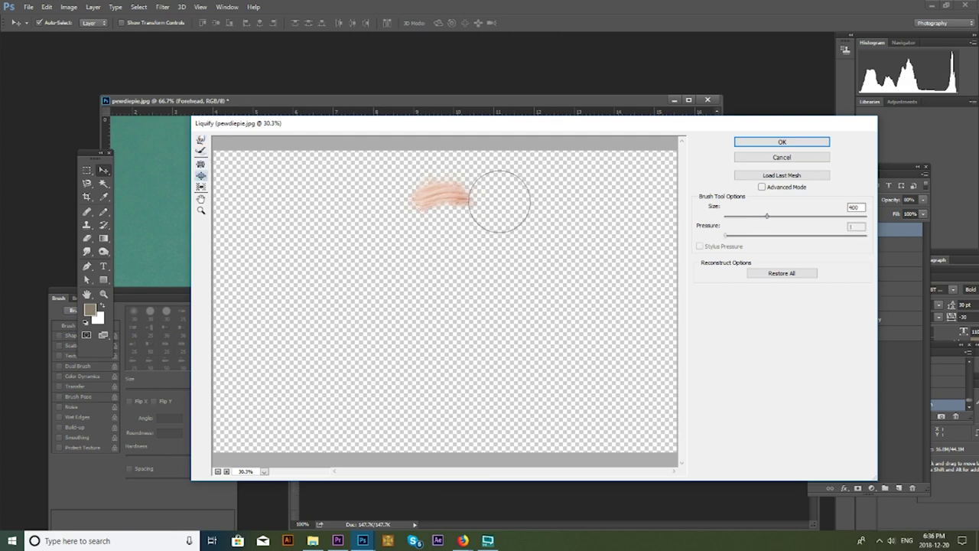
pyautogui.click(782, 142)
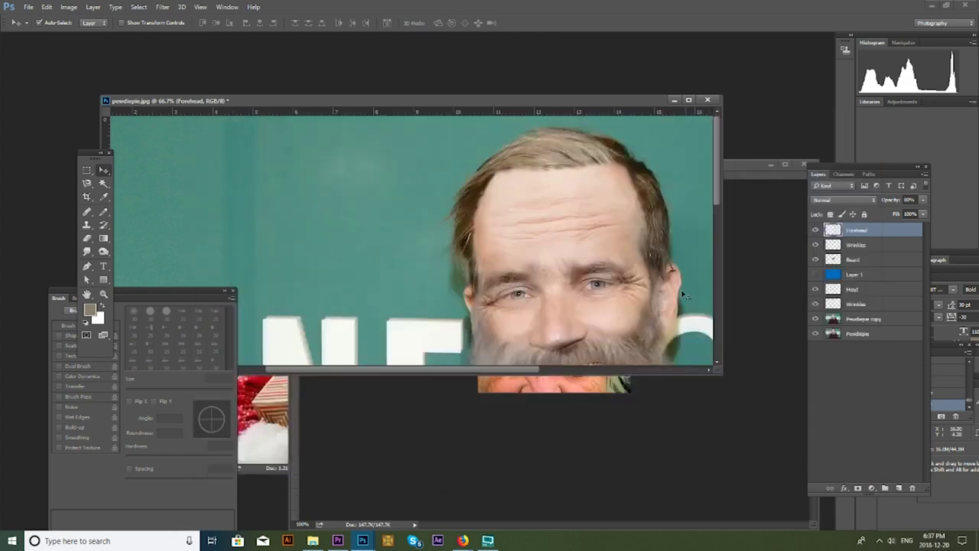
# Step: Reapply Liquify to the forehead layer and shrink the wrinkle patch slightly
pyautogui.moveTo(685, 294); pyautogui.dragTo(593, 262)
pyautogui.click(172, 8)
pyautogui.click(187, 90)
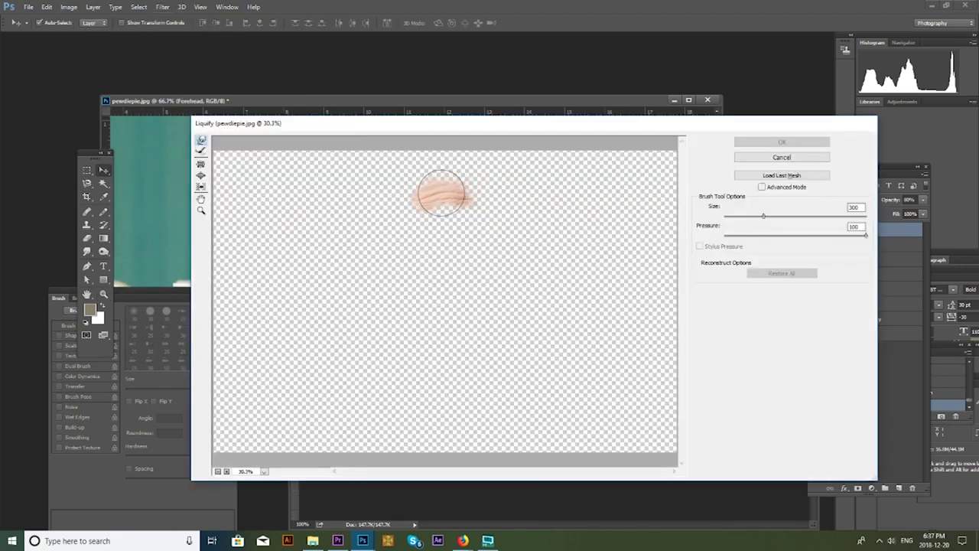
pyautogui.click(782, 141)
pyautogui.press('e')
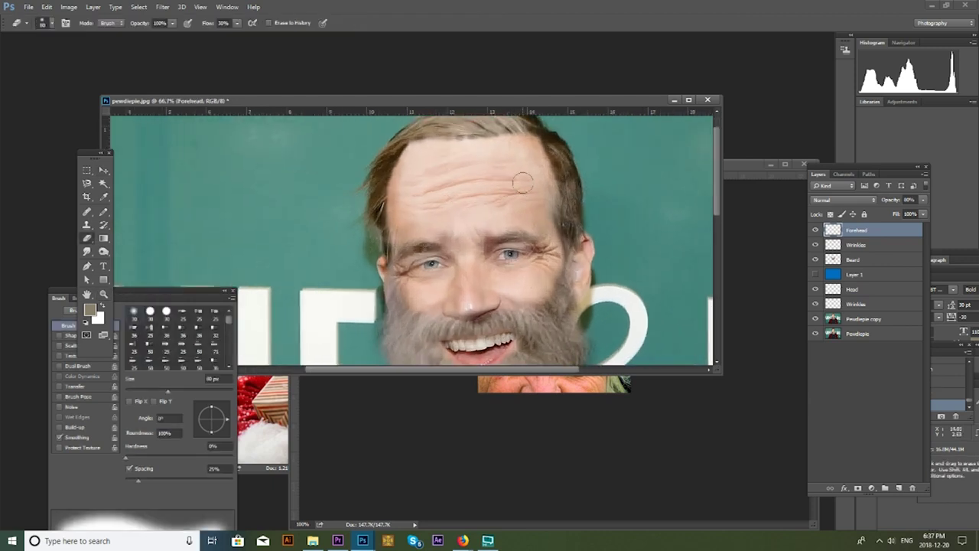
pyautogui.hotkey('ctrl', 't')
pyautogui.moveTo(575, 128); pyautogui.dragTo(553, 138)
pyautogui.press('Return')
# Step: Set the Forehead layer's opacity to 50%
pyautogui.hotkey('ctrl', 't')
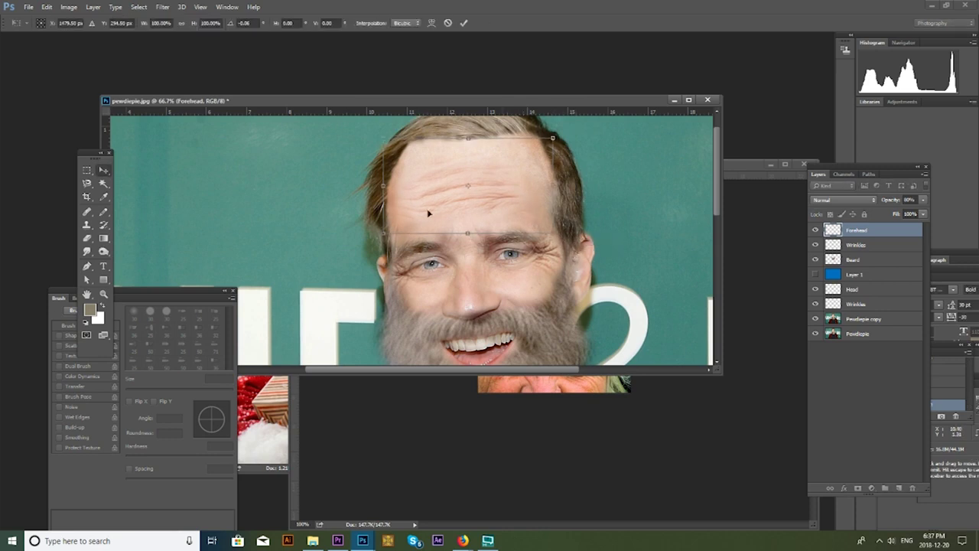
pyautogui.press('Return')
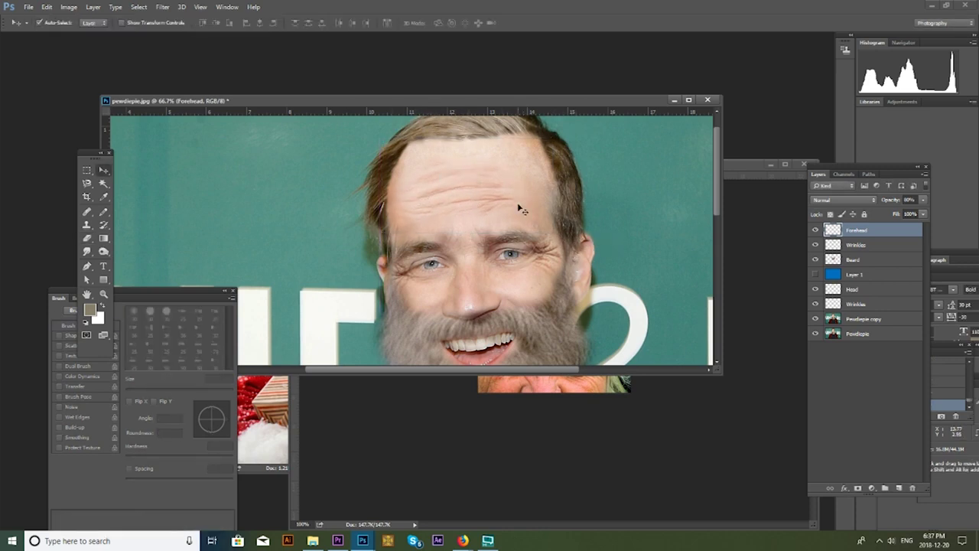
pyautogui.write('50')
pyautogui.press('Return')
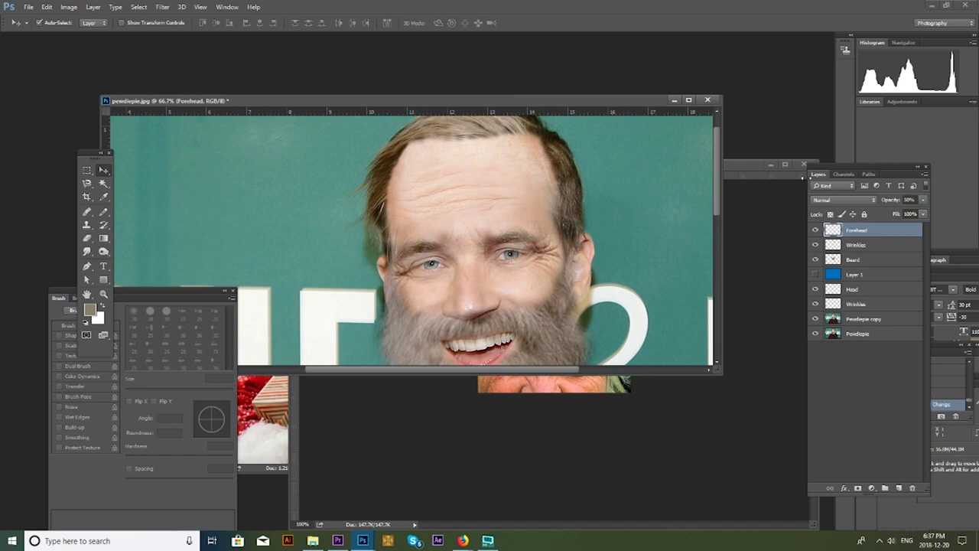
# Step: Zoom in to erase the forehead edges, then zoom out to the whole composition
pyautogui.press('z')
pyautogui.moveTo(474, 195); pyautogui.dragTo(440, 213)
pyautogui.press('e')
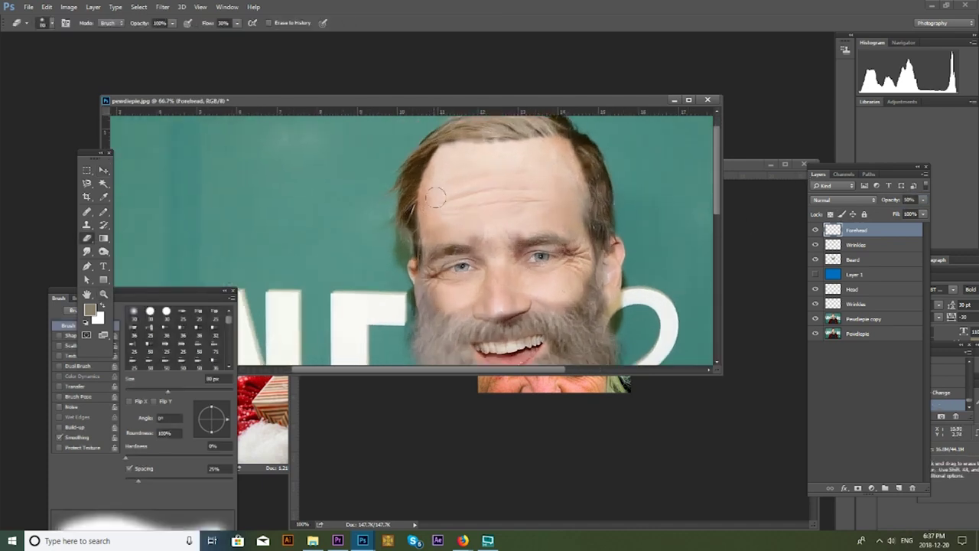
pyautogui.scroll(-5, 431, 214)
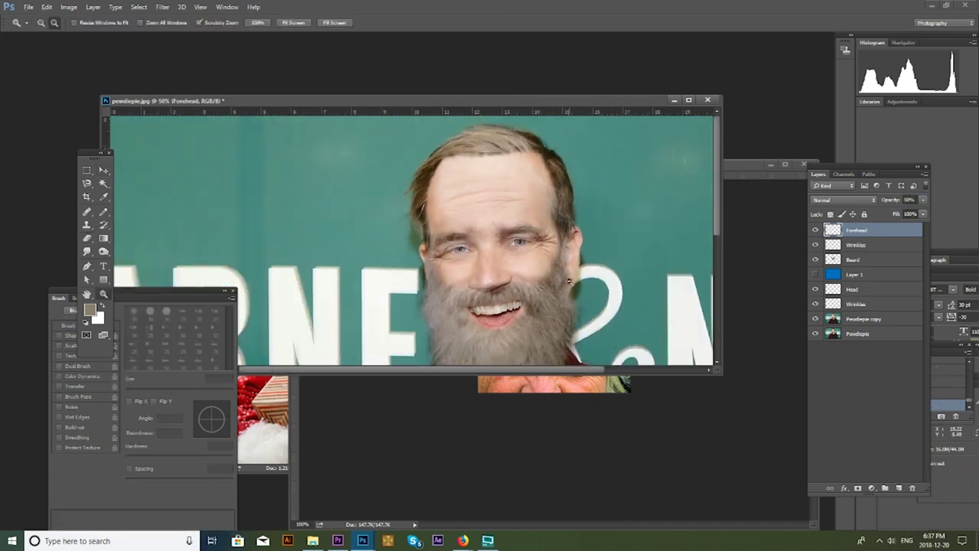
pyautogui.press('v')
pyautogui.moveTo(458, 100); pyautogui.dragTo(452, 96)
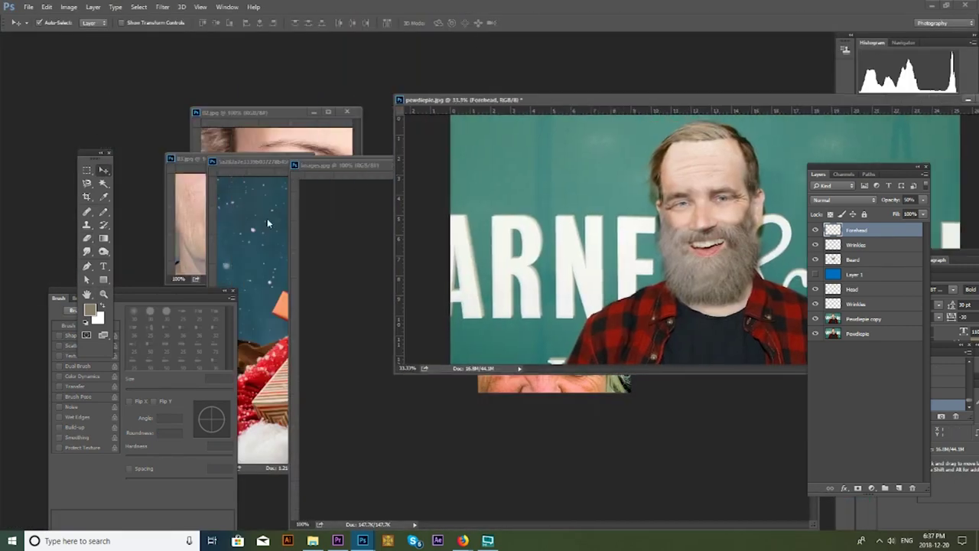
# Step: Add a new layer at the top of the stack named Clothes
pyautogui.click(857, 318)
pyautogui.hotkey('ctrl', '-')
pyautogui.click(899, 487)
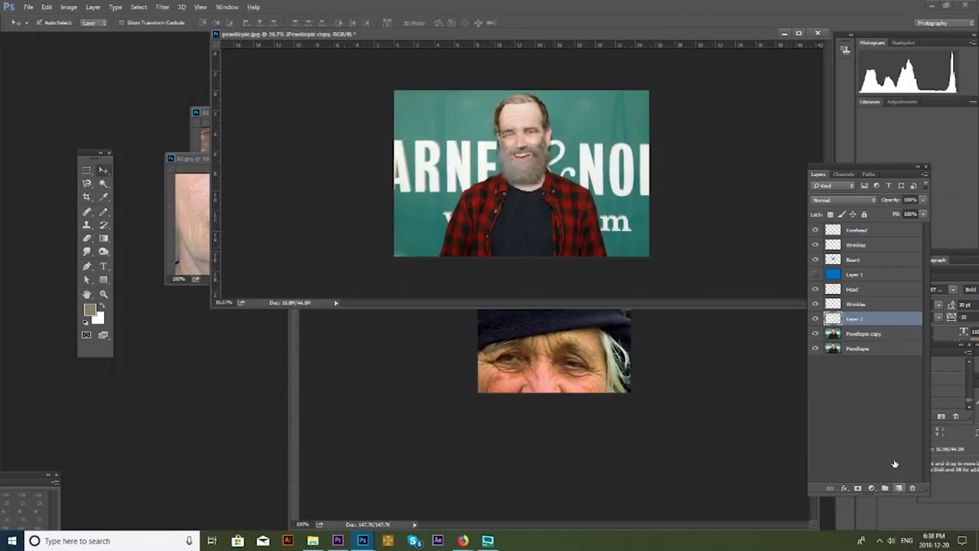
pyautogui.moveTo(857, 319); pyautogui.dragTo(857, 226)
pyautogui.doubleClick(855, 230)
pyautogui.write('Clothes')
pyautogui.press('Return')
# Step: Paint the Santa-and-gifts image onto Clothes and enlarge it over the man's chest
pyautogui.press('s')
pyautogui.moveTo(491, 249)
pyautogui.mouseDown()
pyautogui.moveTo(517, 221)
pyautogui.moveTo(453, 240)
pyautogui.moveTo(593, 155)
pyautogui.mouseUp()
pyautogui.hotkey('ctrl', 't')
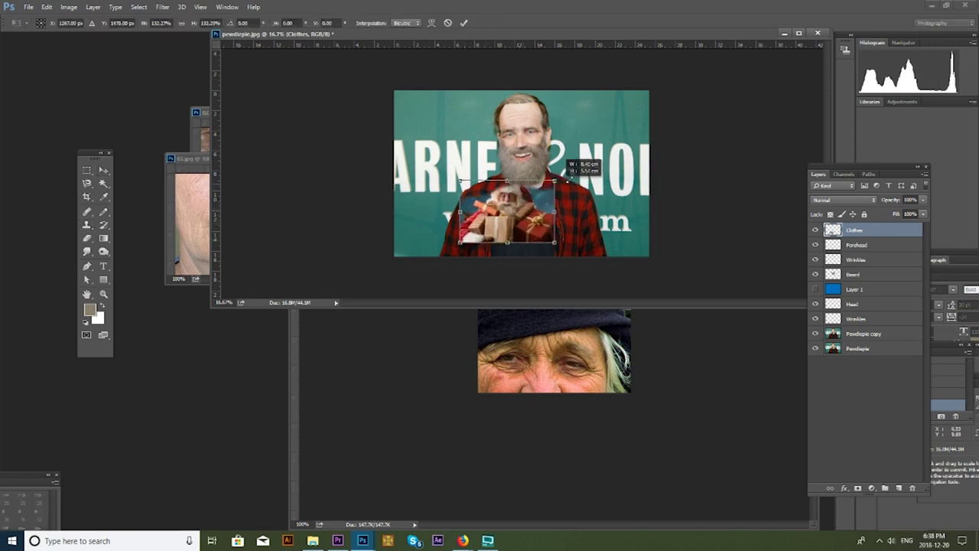
pyautogui.moveTo(524, 215); pyautogui.dragTo(569, 177)
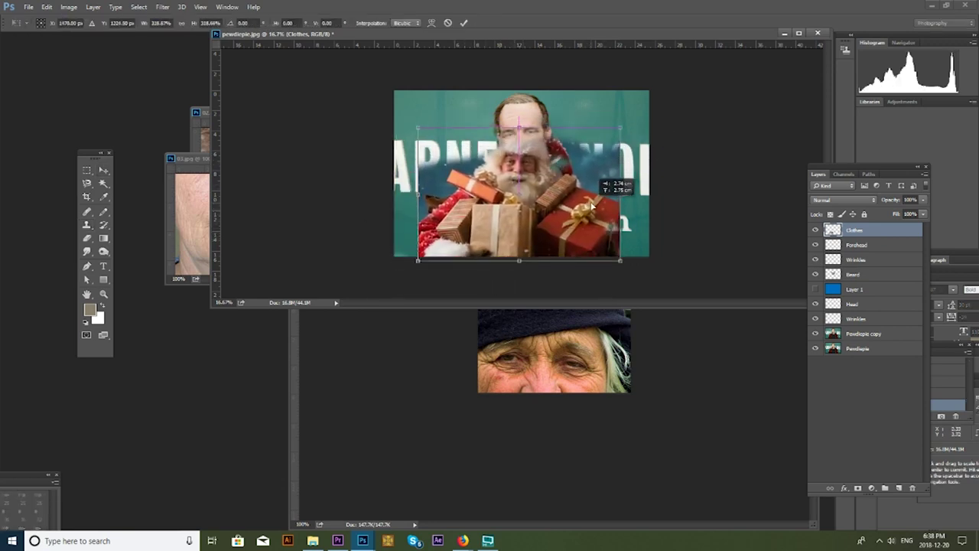
pyautogui.press('Return')
pyautogui.hotkey('ctrl', '+')
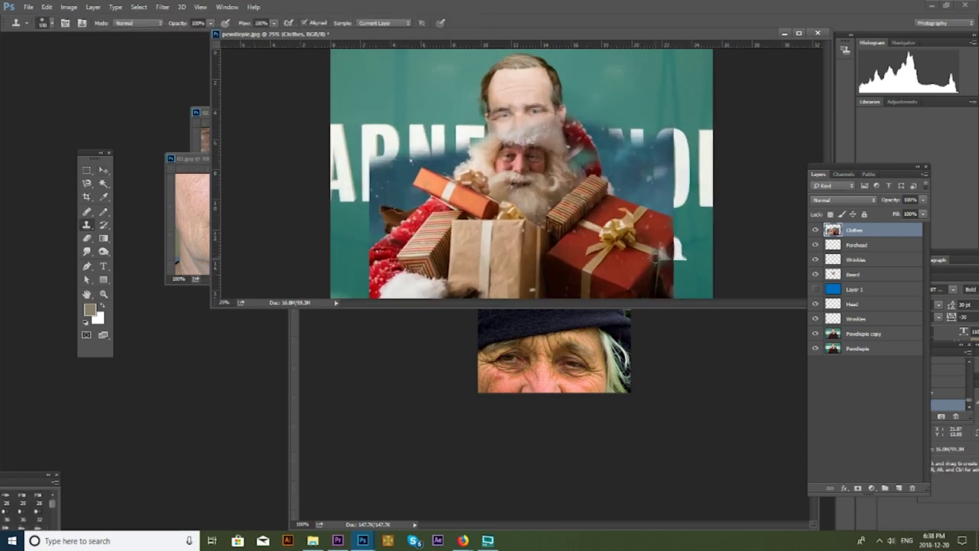
pyautogui.press('z')
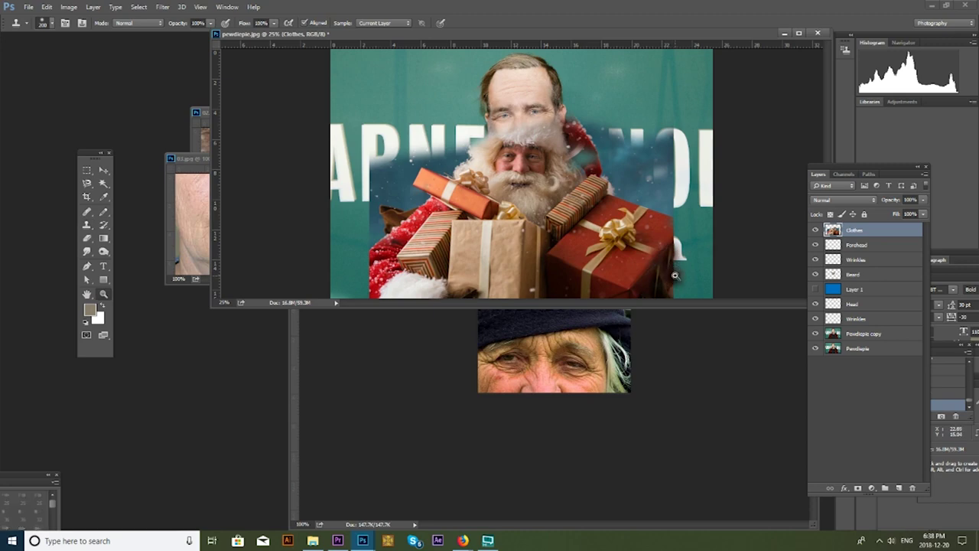
pyautogui.click(675, 276)
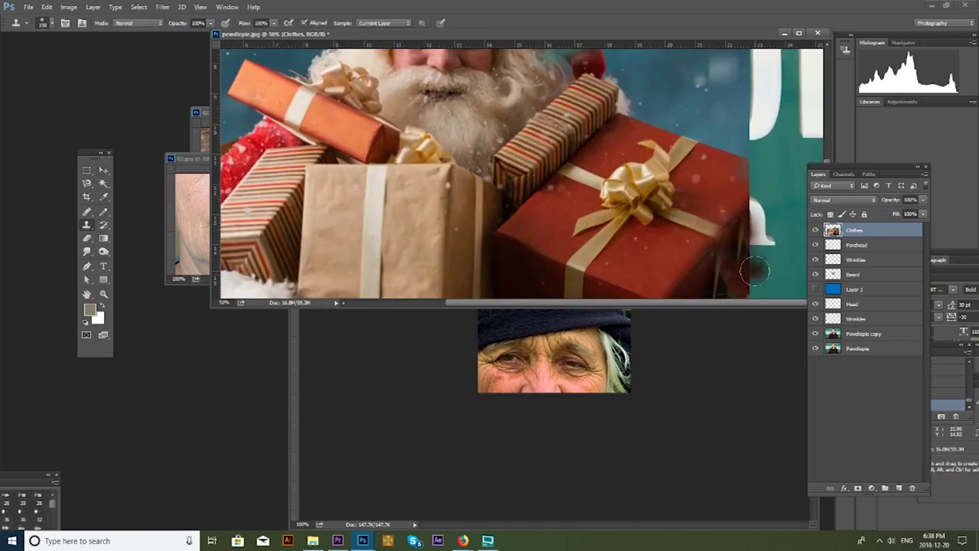
# Step: Drag the Santa image in from the other document and enlarge it to about 140%
pyautogui.press('v')
pyautogui.hotkey('ctrl', '-')
pyautogui.hotkey('ctrl', '-')
pyautogui.hotkey('ctrl', '-')
pyautogui.moveTo(555, 348)
pyautogui.mouseDown()
pyautogui.moveTo(568, 259)
pyautogui.moveTo(623, 218)
pyautogui.mouseUp()
pyautogui.hotkey('ctrl', 't')
pyautogui.moveTo(629, 133); pyautogui.dragTo(672, 109)
pyautogui.hotkey('ctrl', '+')
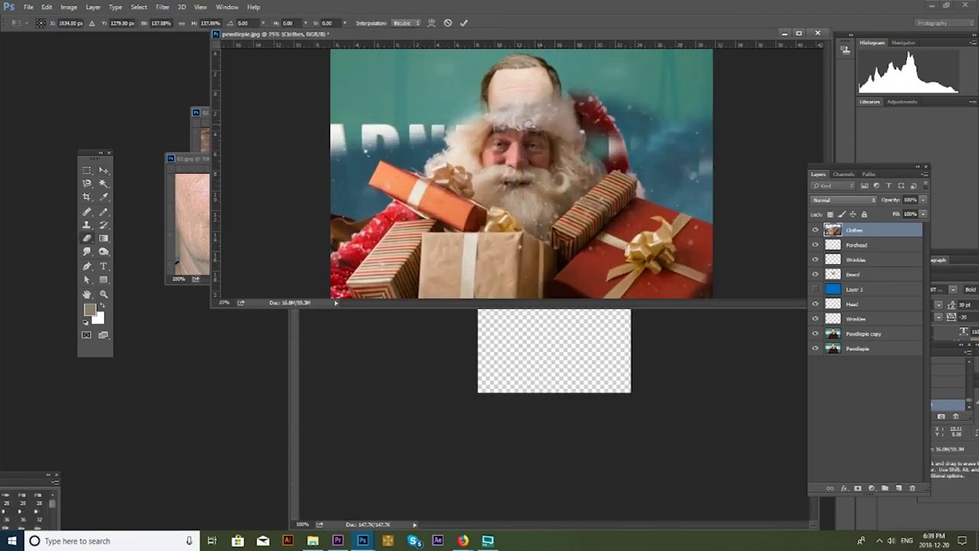
# Step: Commit the Santa layer's new size, then erase Santa's face and red hat to reveal the man's face
pyautogui.press('Return')
pyautogui.press('e')
pyautogui.moveTo(526, 121)
pyautogui.mouseDown()
pyautogui.moveTo(536, 145)
pyautogui.moveTo(542, 132)
pyautogui.moveTo(540, 150)
pyautogui.moveTo(505, 138)
pyautogui.moveTo(434, 153)
pyautogui.mouseUp()
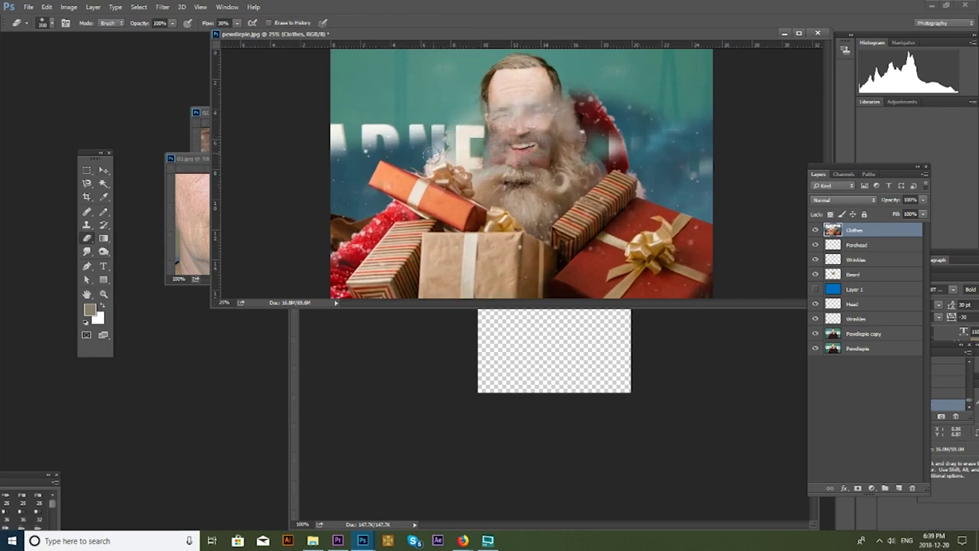
pyautogui.moveTo(566, 171)
pyautogui.mouseDown()
pyautogui.moveTo(590, 115)
pyautogui.moveTo(580, 101)
pyautogui.moveTo(497, 119)
pyautogui.moveTo(583, 115)
pyautogui.moveTo(555, 156)
pyautogui.mouseUp()
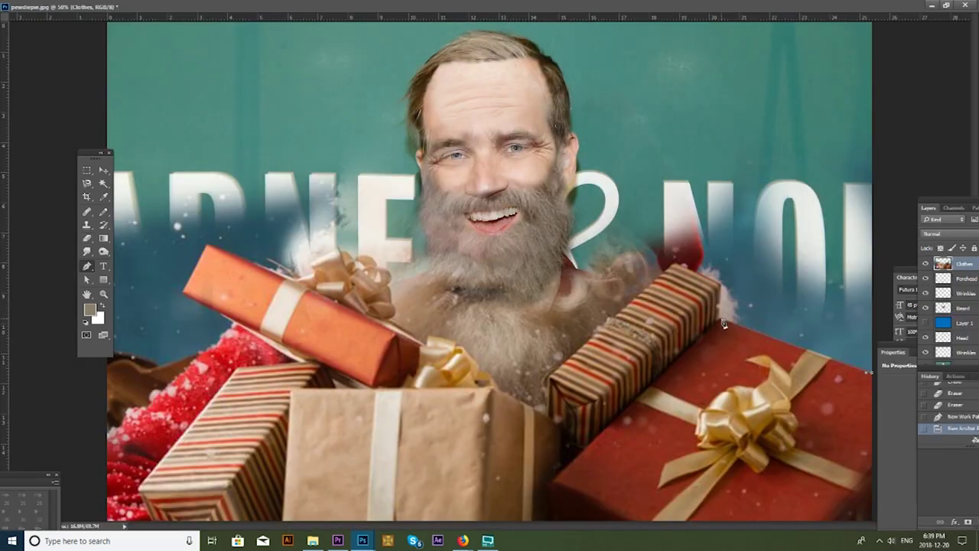
# Step: Place the first outline points along the striped gift's edge up to its corner
pyautogui.scroll(1, 724, 323)
pyautogui.scroll(1, 711, 335)
pyautogui.scroll(1, 693, 348)
pyautogui.scroll(1, 668, 369)
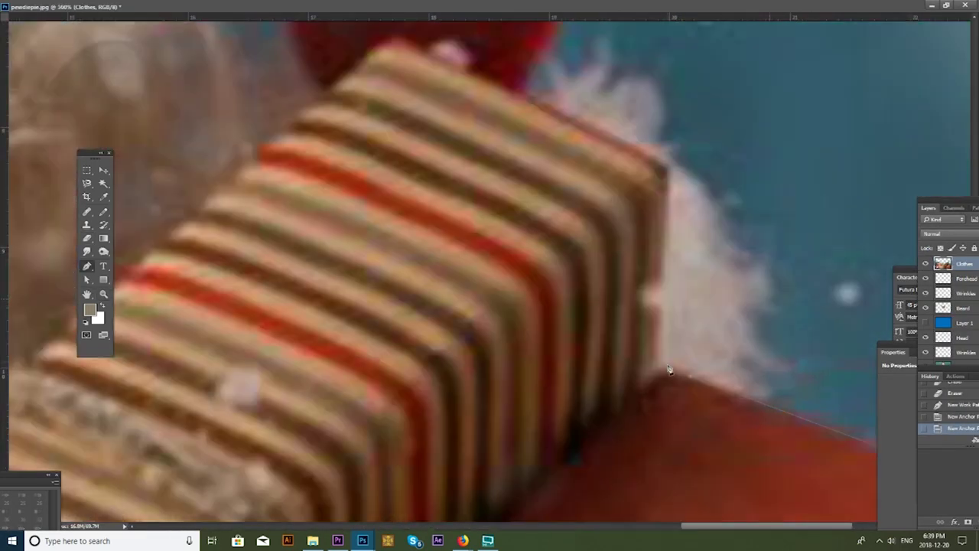
pyautogui.click(665, 330)
pyautogui.click(667, 204)
pyautogui.scroll(1, 674, 230)
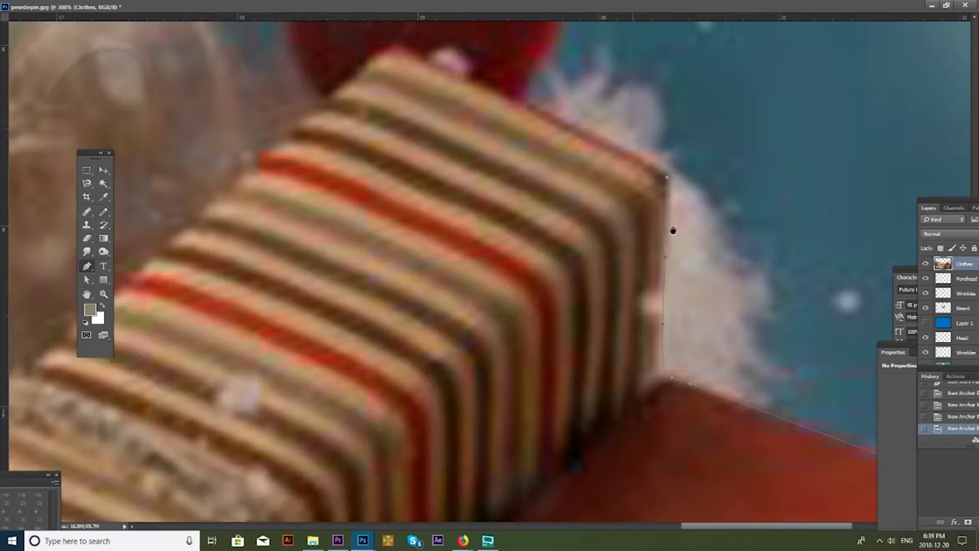
pyautogui.scroll(5, 673, 231)
pyautogui.scroll(-1, 536, 245)
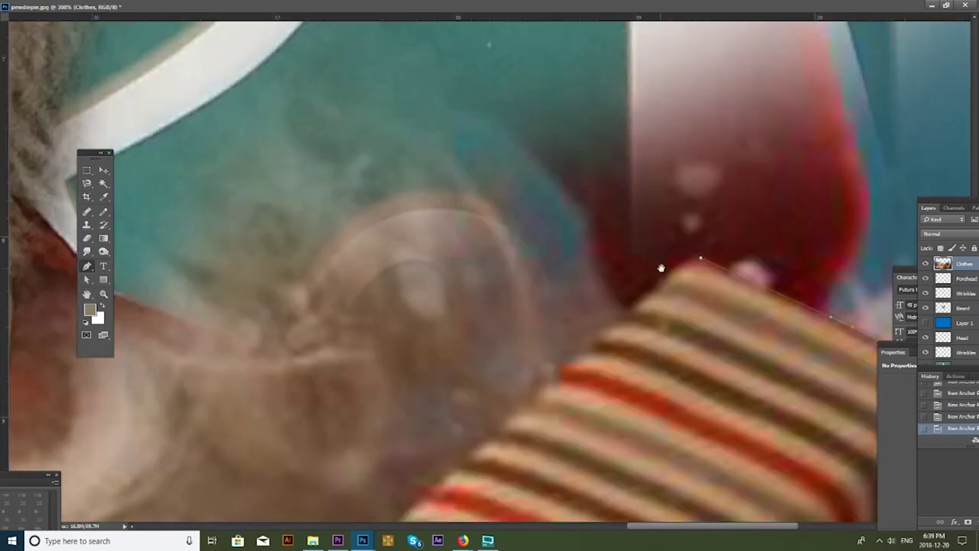
pyautogui.scroll(-1, 620, 313)
pyautogui.scroll(-1, 551, 352)
pyautogui.scroll(-1, 561, 356)
# Step: With the Pen tool, carry the outline past the gold bow and orange gift to the left edge and close it
pyautogui.press('p')
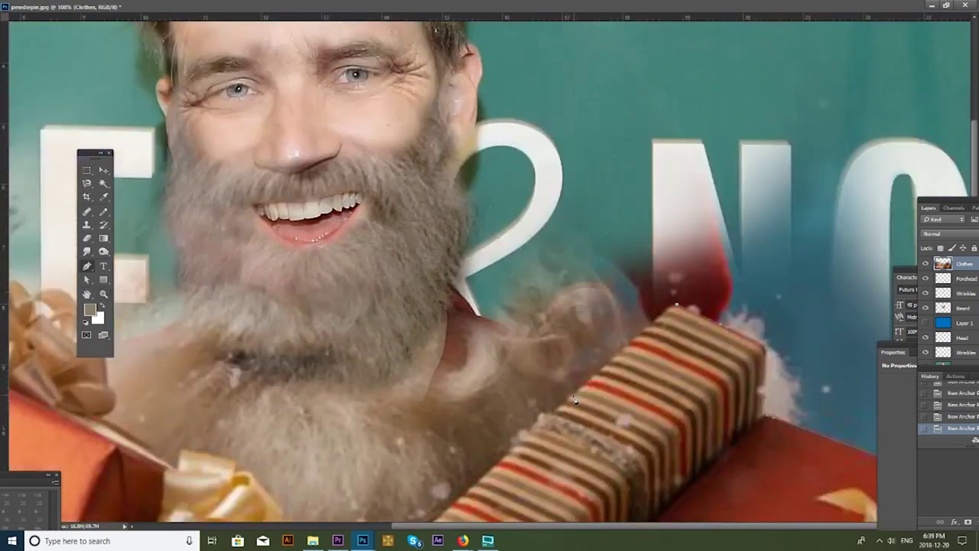
pyautogui.scroll(-2, 548, 417)
pyautogui.scroll(-3, 624, 335)
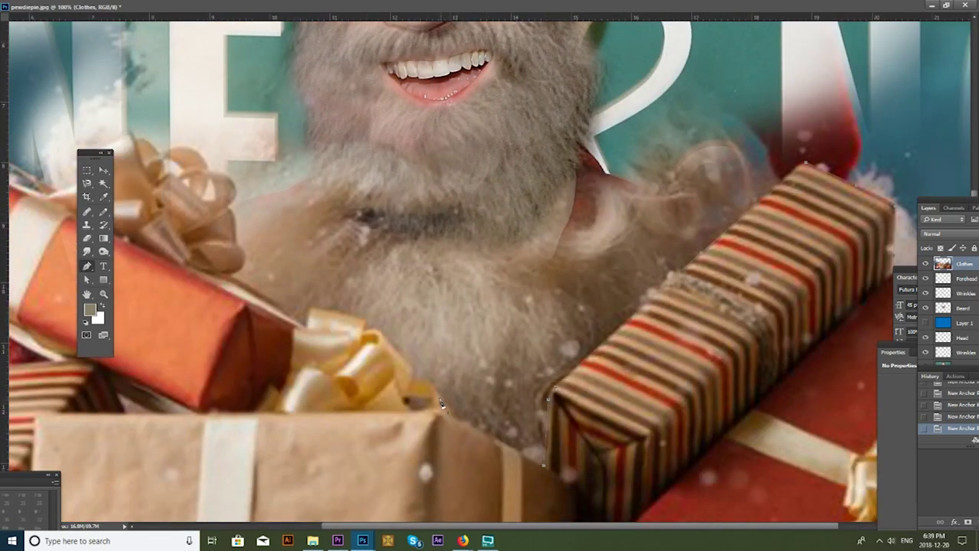
pyautogui.hscroll(-2, 411, 373)
pyautogui.hscroll(-1, 464, 342)
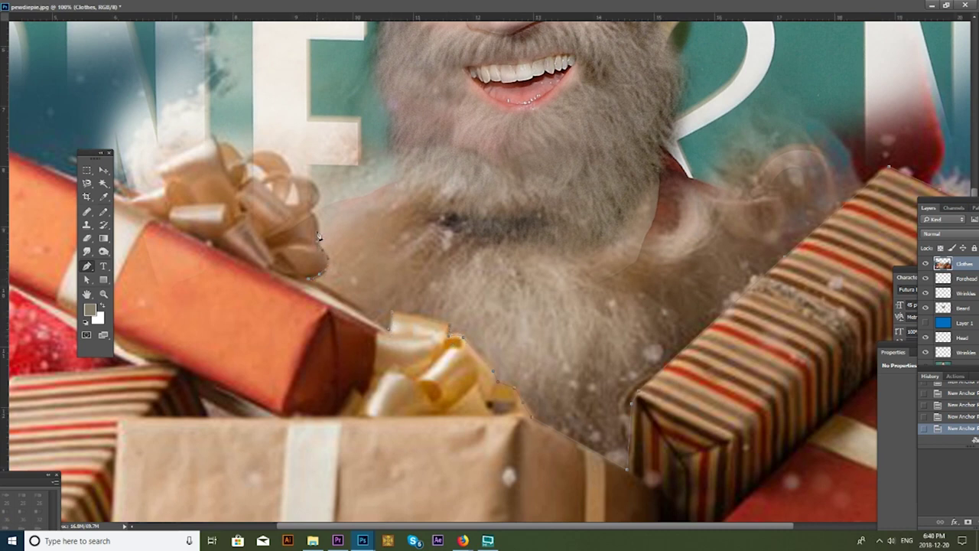
pyautogui.moveTo(321, 212); pyautogui.dragTo(460, 289)
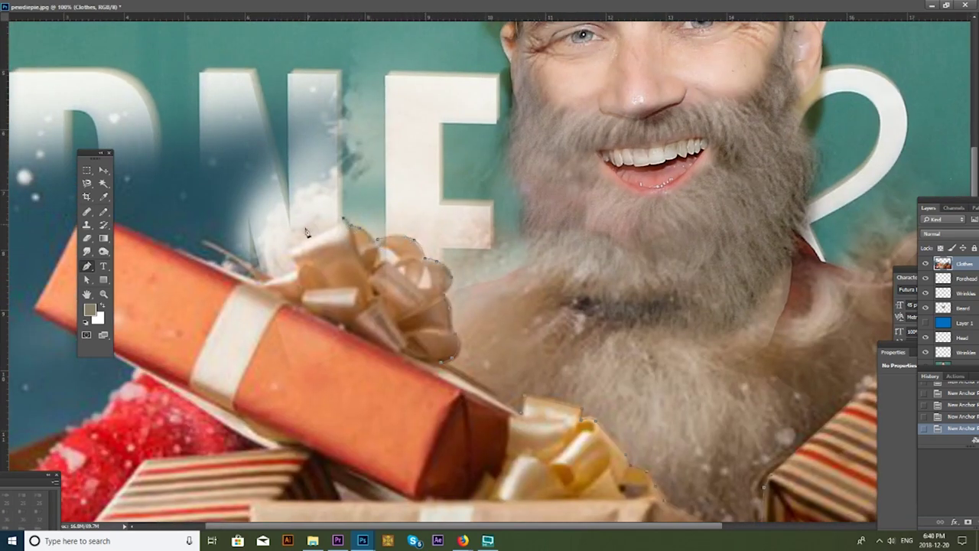
pyautogui.moveTo(313, 287); pyautogui.dragTo(421, 269)
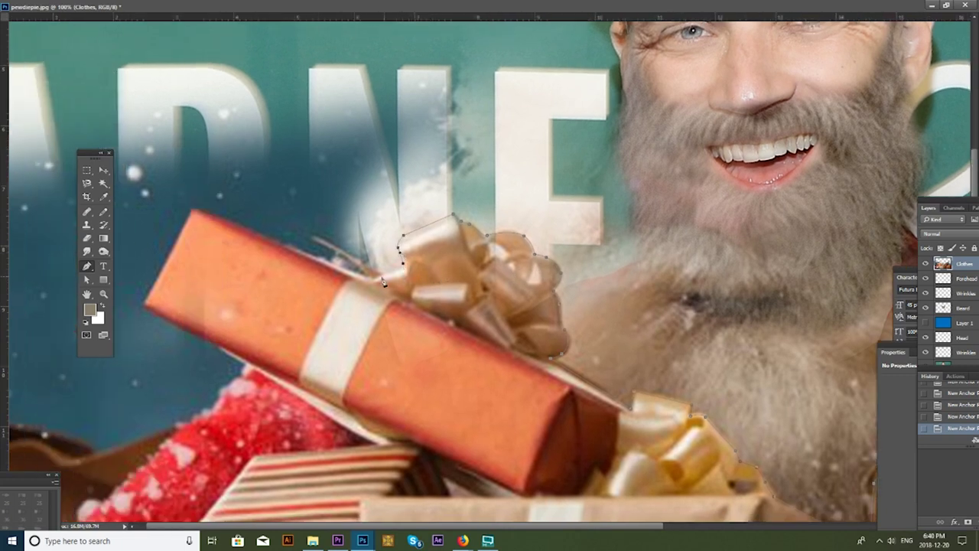
pyautogui.moveTo(355, 262); pyautogui.dragTo(372, 287)
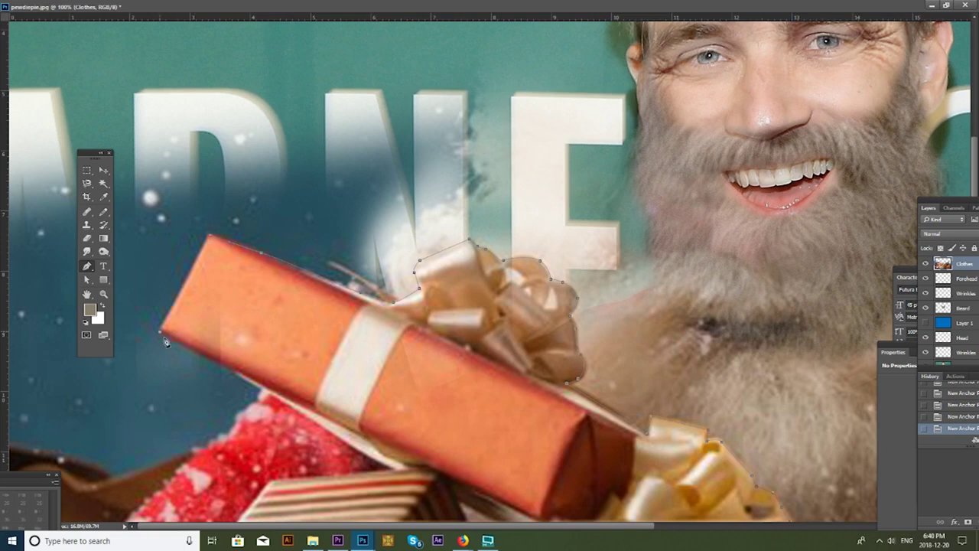
pyautogui.moveTo(262, 397); pyautogui.dragTo(265, 283)
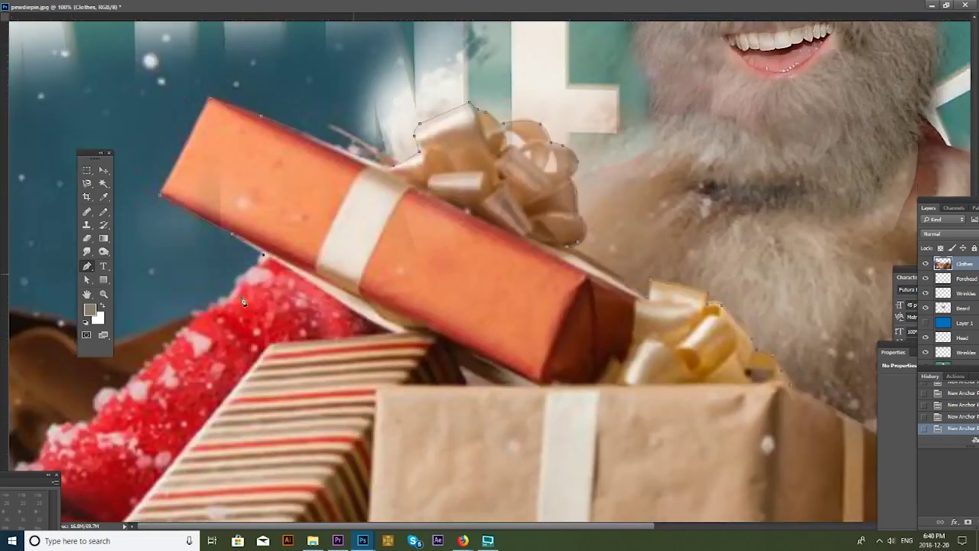
pyautogui.moveTo(173, 350); pyautogui.dragTo(157, 375)
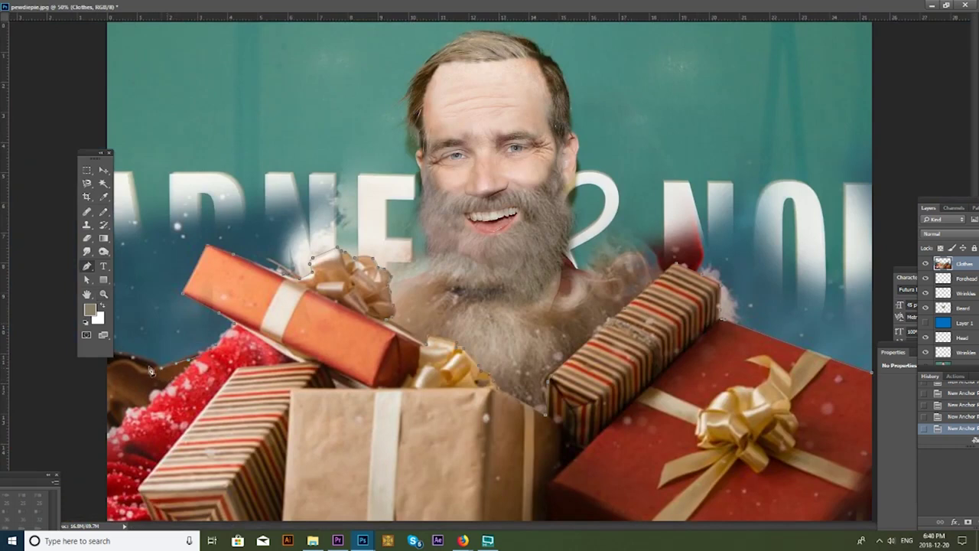
pyautogui.moveTo(92, 152); pyautogui.dragTo(44, 150)
pyautogui.click(94, 211)
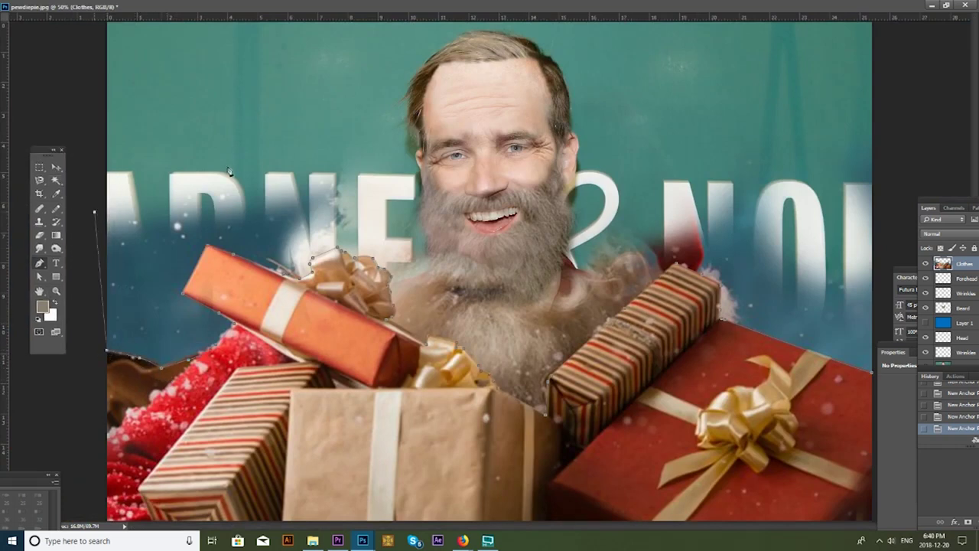
pyautogui.click(873, 375)
# Step: Turn the path into a selection, delete the old Santa body, and deselect
pyautogui.hotkey('ctrl', 'Return')
pyautogui.press('Delete')
pyautogui.hotkey('ctrl', 'd')
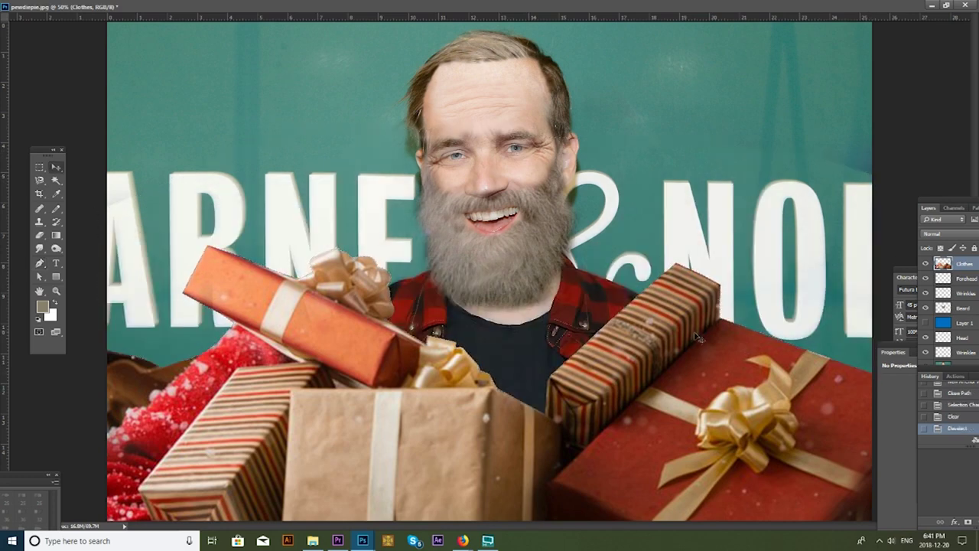
pyautogui.hotkey('ctrl', '-')
pyautogui.hotkey('ctrl', '-')
pyautogui.hotkey('ctrl', '+')
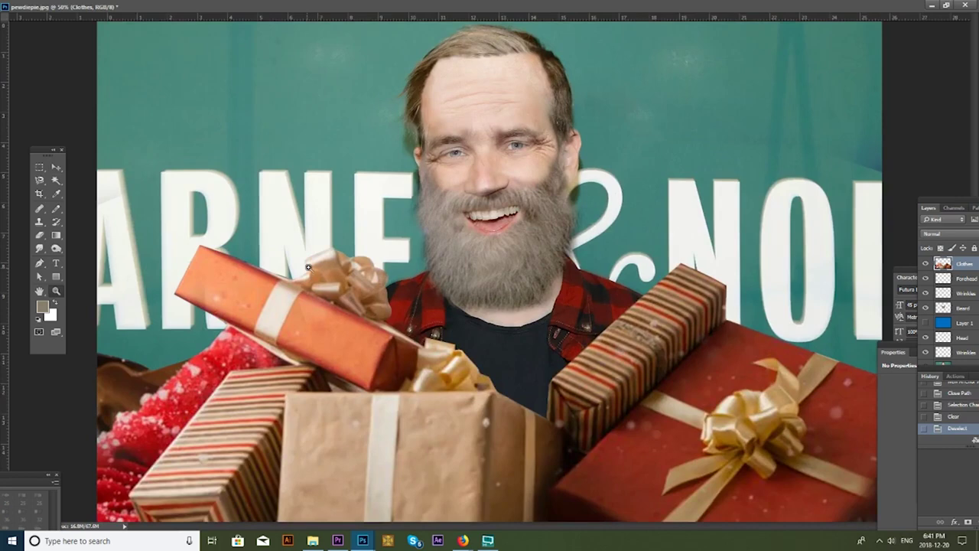
pyautogui.hotkey('ctrl', '+')
# Step: Zoom in on the orange box's bow and erase the dark edge beside the letter N
pyautogui.click(308, 267)
pyautogui.press('e')
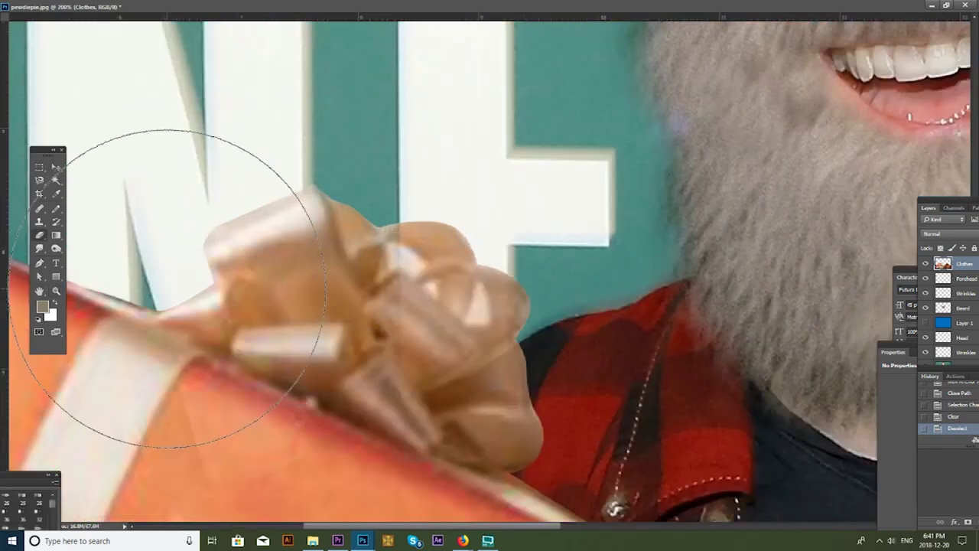
pyautogui.moveTo(150, 290)
pyautogui.mouseDown()
pyautogui.moveTo(114, 279)
pyautogui.moveTo(135, 327)
pyautogui.moveTo(121, 284)
pyautogui.mouseUp()
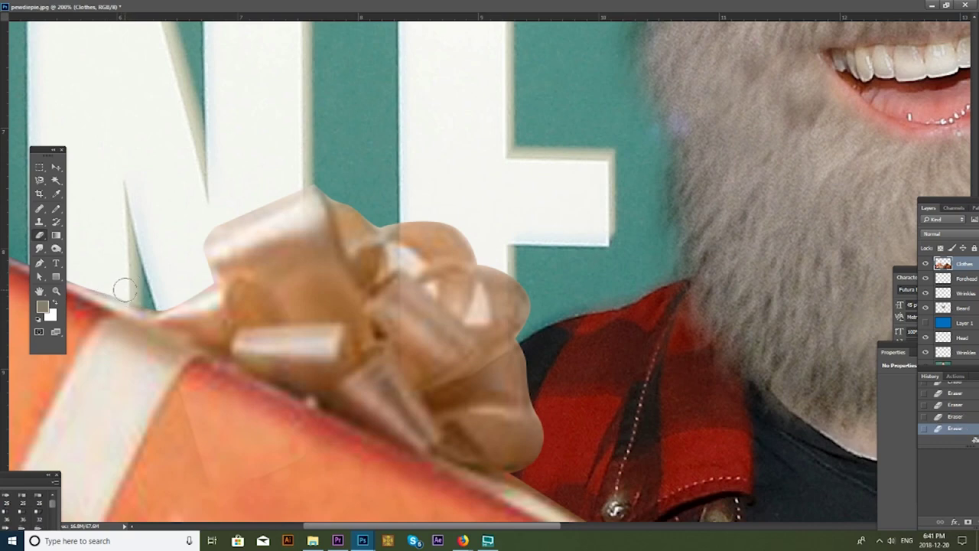
pyautogui.press('v')
pyautogui.moveTo(256, 6)
pyautogui.mouseDown()
pyautogui.moveTo(257, 49)
pyautogui.moveTo(291, 143)
pyautogui.mouseUp()
pyautogui.press('e')
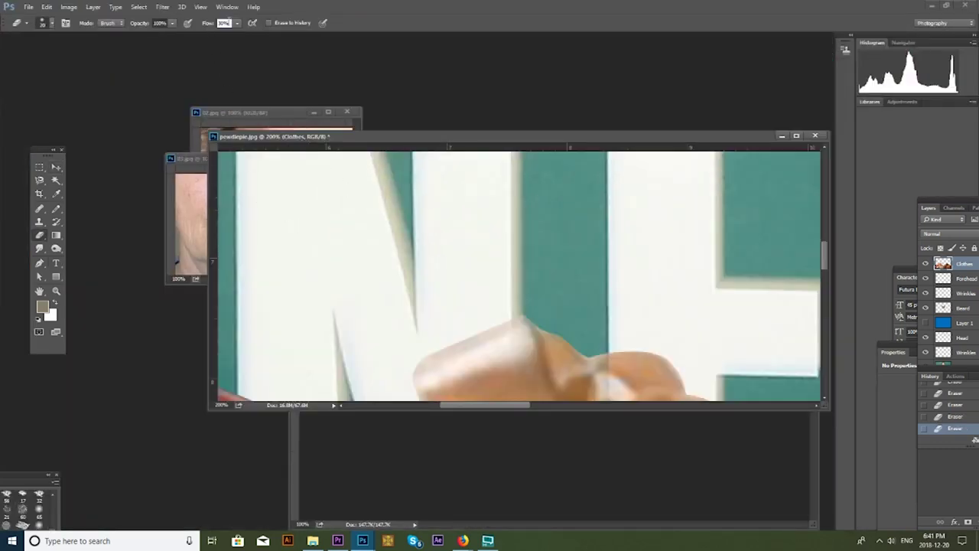
# Step: Round off the orange box's left corners and erase the halo along its lower-left edge
pyautogui.doubleClick(339, 136)
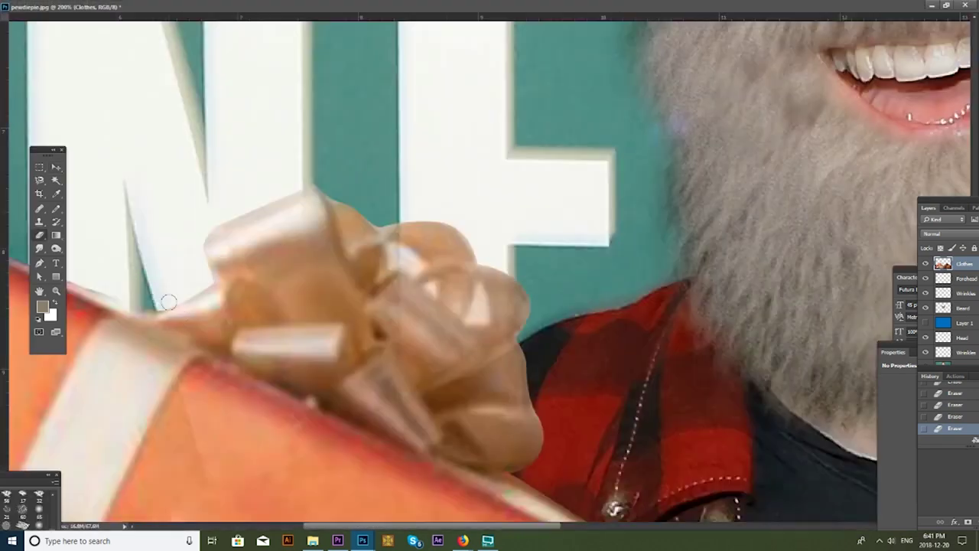
pyautogui.moveTo(93, 281); pyautogui.dragTo(383, 304)
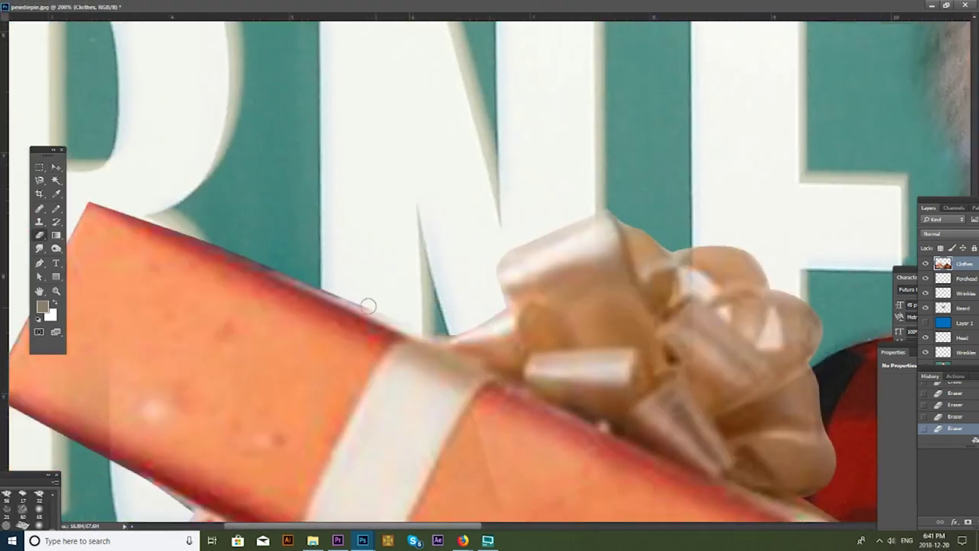
pyautogui.moveTo(280, 202)
pyautogui.mouseDown()
pyautogui.moveTo(324, 175)
pyautogui.moveTo(352, 200)
pyautogui.mouseUp()
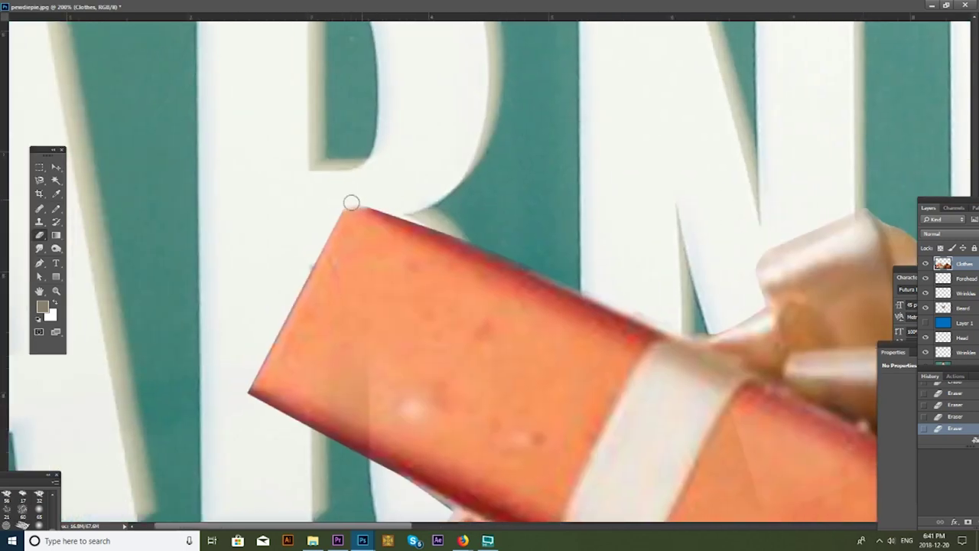
pyautogui.moveTo(244, 402)
pyautogui.mouseDown()
pyautogui.moveTo(294, 208)
pyautogui.moveTo(283, 184)
pyautogui.mouseUp()
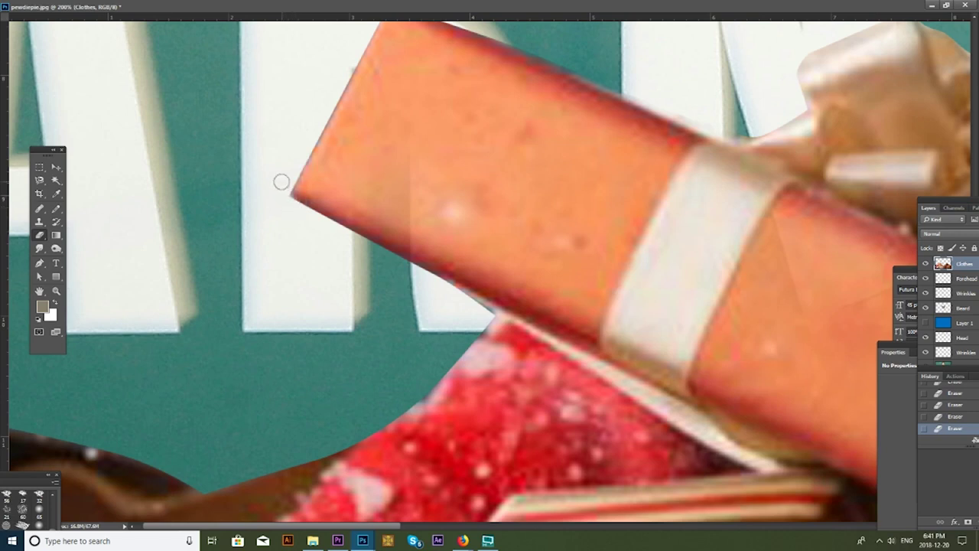
pyautogui.moveTo(452, 289)
pyautogui.mouseDown()
pyautogui.moveTo(485, 309)
pyautogui.moveTo(282, 203)
pyautogui.mouseUp()
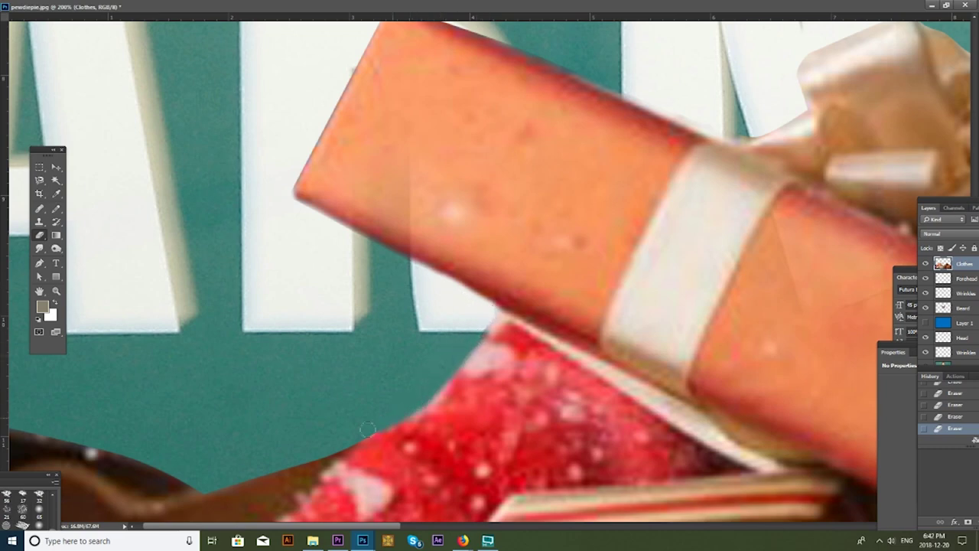
pyautogui.press('z')
pyautogui.keyDown('alt'); pyautogui.click(419, 400); pyautogui.keyUp('alt')
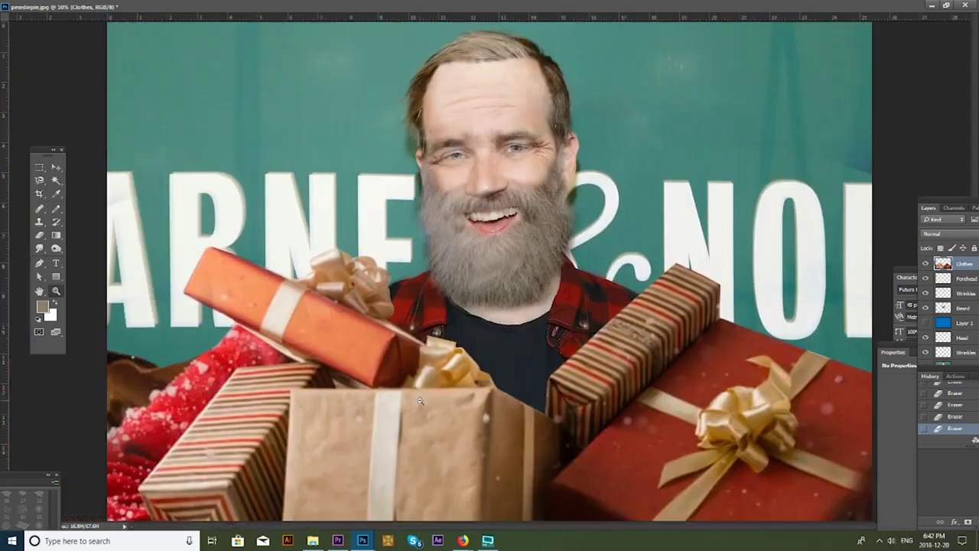
# Step: Outline the red area at the left edge with a path, delete it, and deselect
pyautogui.keyDown('alt'); pyautogui.click(420, 401); pyautogui.keyUp('alt')
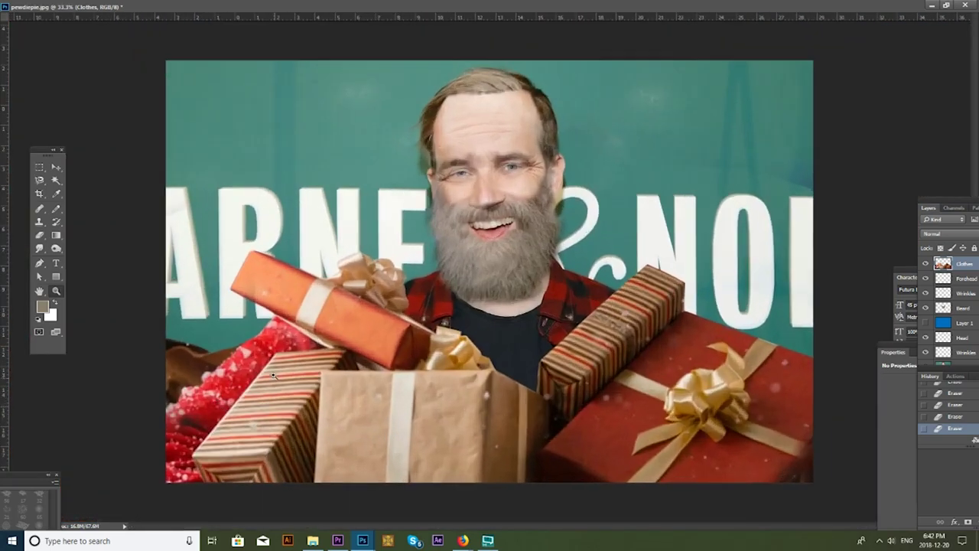
pyautogui.click(302, 402)
pyautogui.click(212, 355)
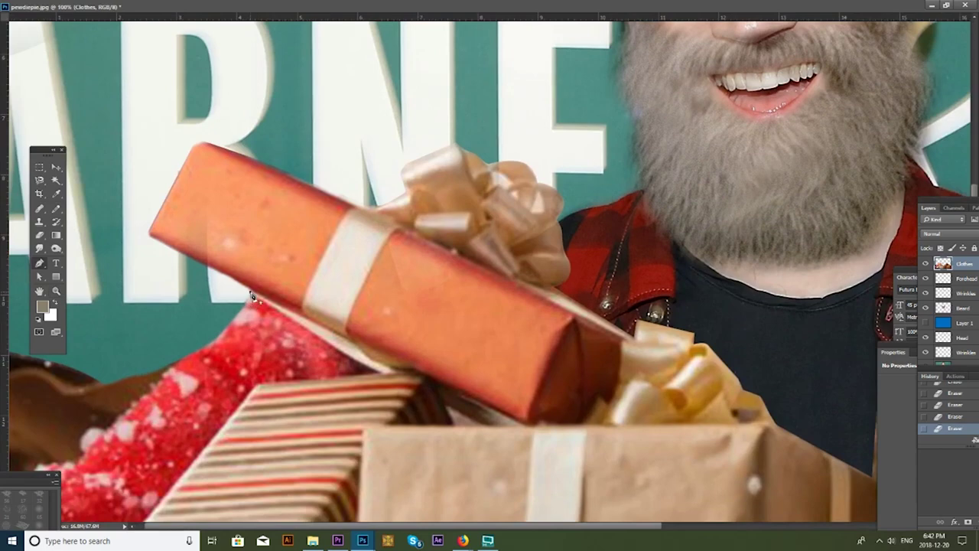
pyautogui.scroll(-3, 366, 367)
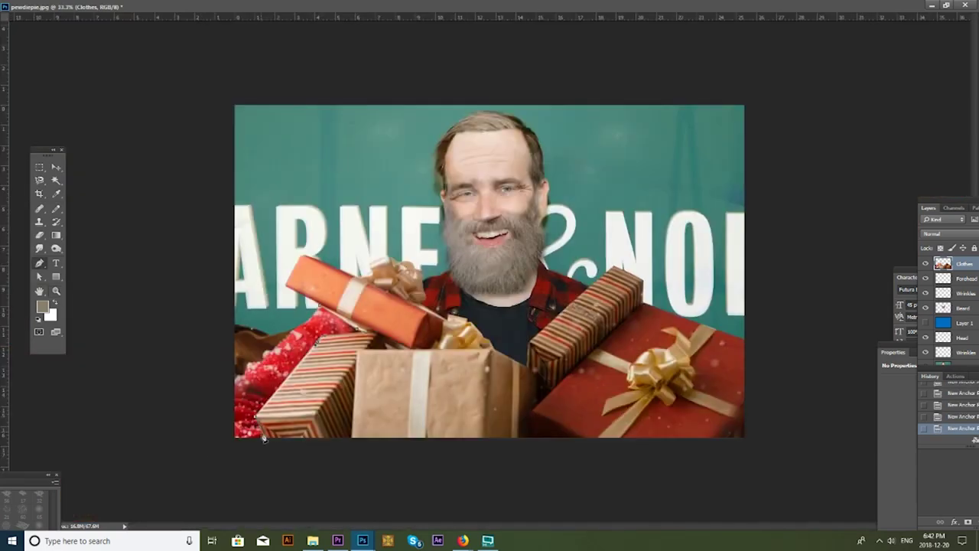
pyautogui.click(190, 446)
pyautogui.click(194, 325)
pyautogui.click(249, 297)
pyautogui.hotkey('ctrl', 'Return')
pyautogui.press('Delete')
pyautogui.hotkey('ctrl', 'd')
# Step: Zoom in on the orange gift box and trace a closed path along its lower edge
pyautogui.hotkey('ctrl', '-')
pyautogui.hotkey('ctrl', '+')
pyautogui.hotkey('ctrl', '+')
pyautogui.scroll(2, 218, 365)
pyautogui.hotkey('ctrl', '+')
pyautogui.hotkey('ctrl', '+')
pyautogui.press('p')
pyautogui.click(108, 244)
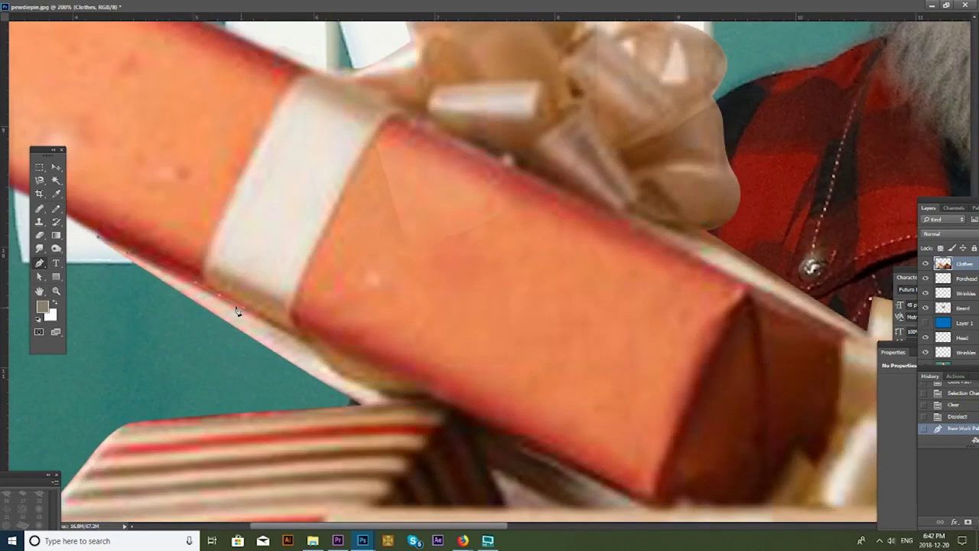
pyautogui.click(241, 310)
pyautogui.click(341, 381)
pyautogui.click(373, 393)
pyautogui.click(350, 406)
# Step: Delete the leftover strip beneath the orange box's lower edge and deselect
pyautogui.hotkey('ctrl', 'Return')
pyautogui.press('Delete')
pyautogui.hotkey('ctrl', 'd')
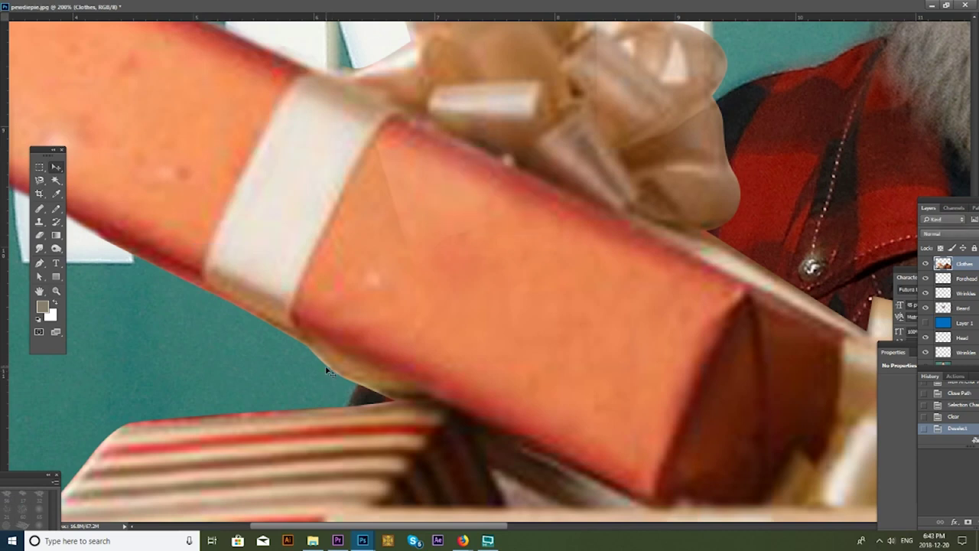
pyautogui.press('e')
pyautogui.click(329, 375)
# Step: Erase along the orange box's lower edge, then zoom out to review the finished composite
pyautogui.moveTo(329, 375); pyautogui.dragTo(374, 393)
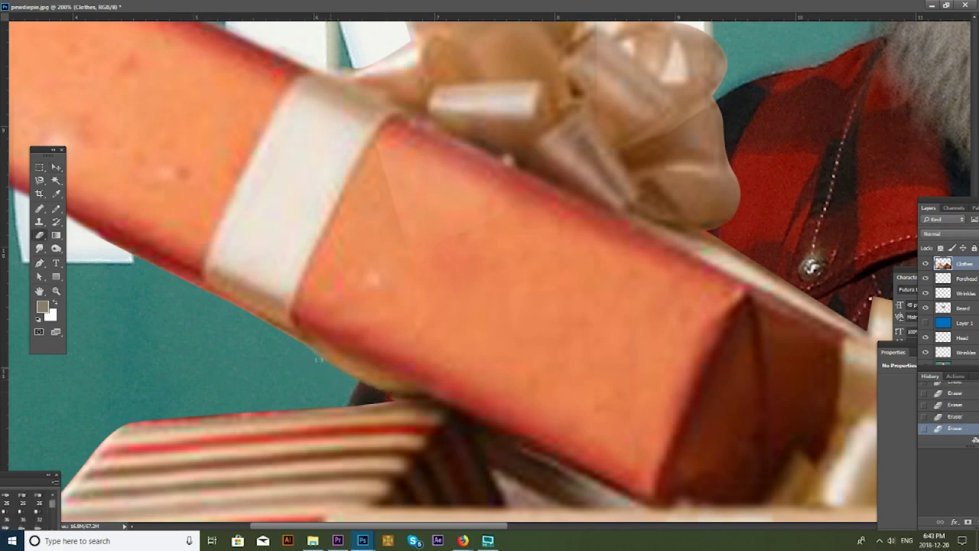
pyautogui.scroll(-5, 346, 307)
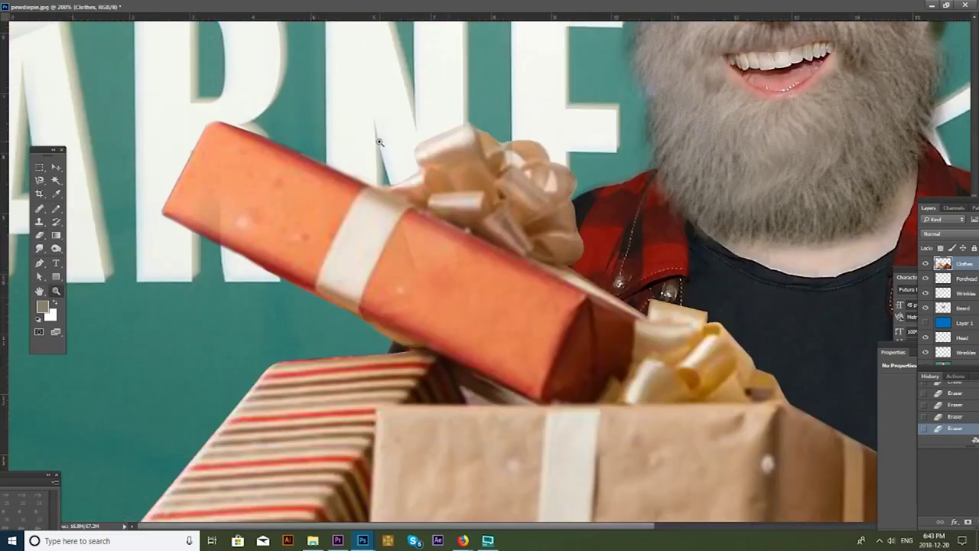
pyautogui.scroll(5, 203, 147)
pyautogui.press('z')
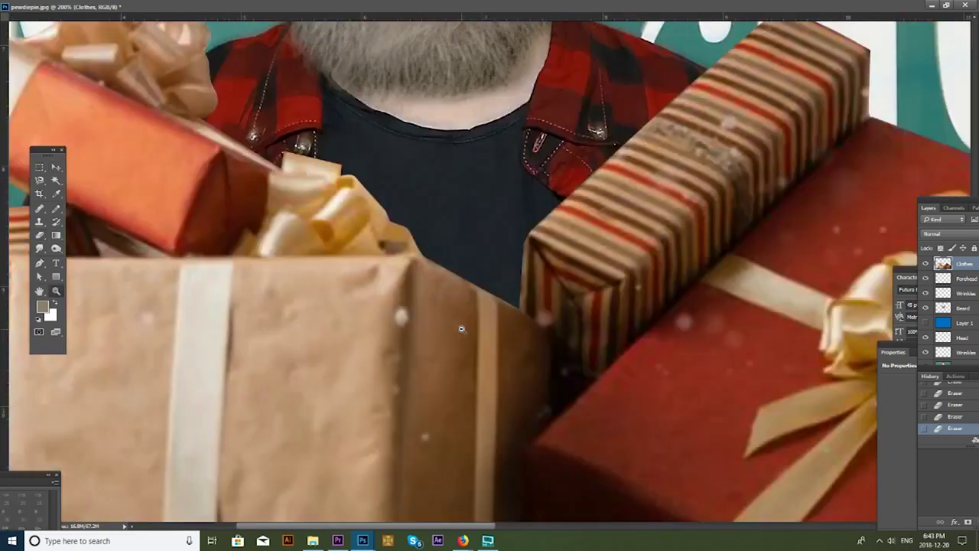
pyautogui.scroll(-3, 394, 306)
pyautogui.scroll(-2, 538, 351)
pyautogui.scroll(-3, 536, 351)
pyautogui.scroll(-1, 528, 353)
pyautogui.scroll(1, 505, 360)
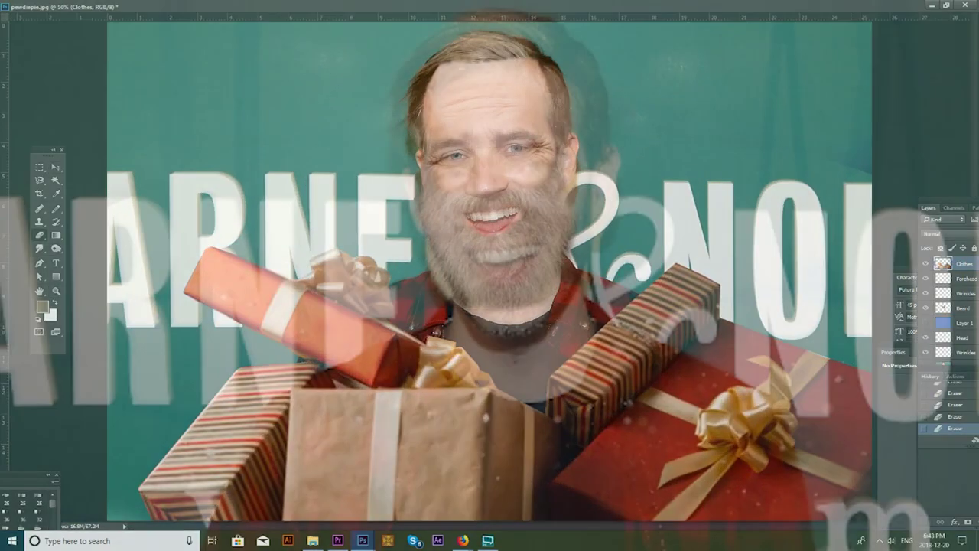